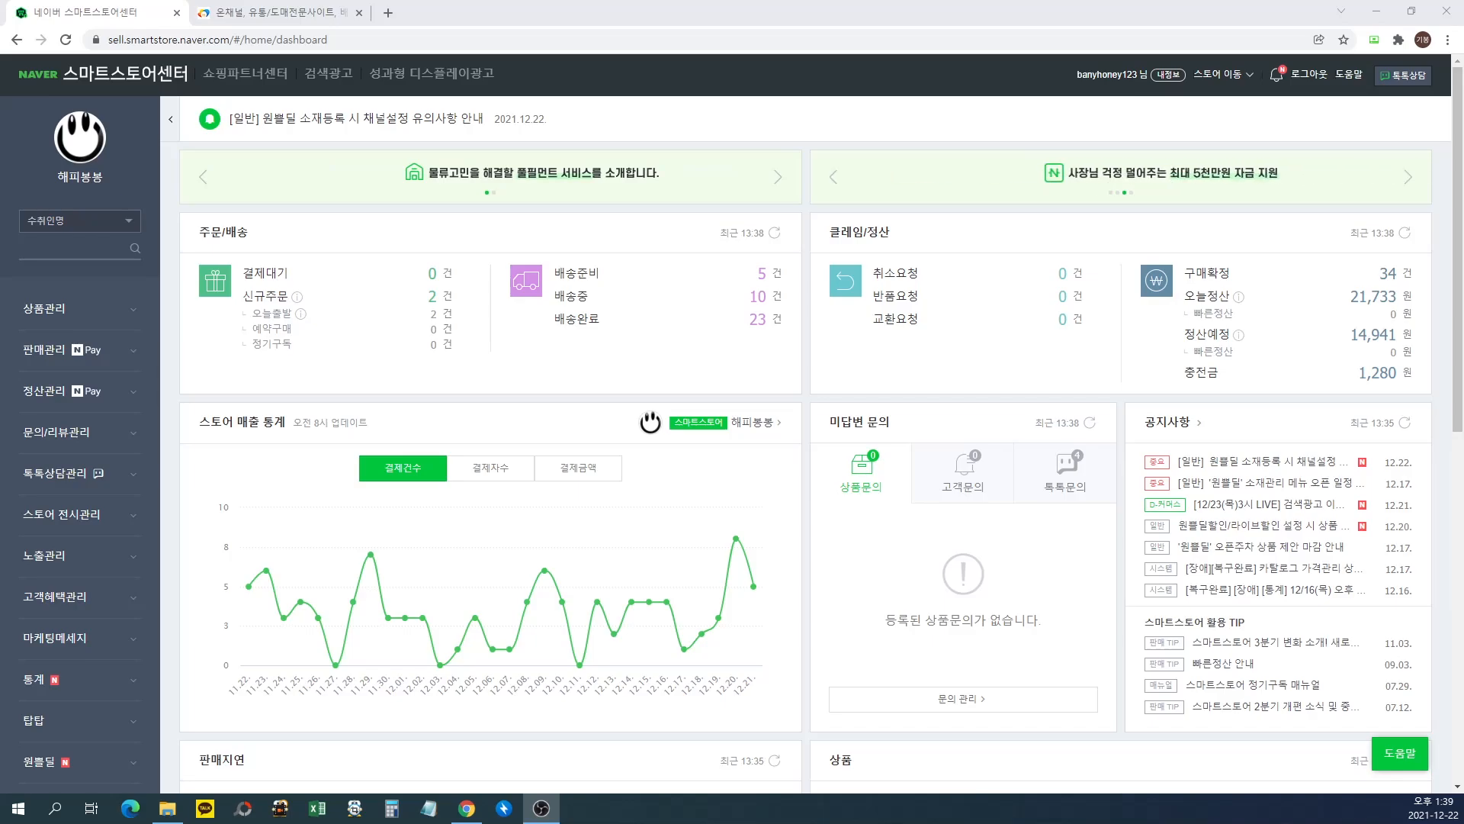
# Open the list of 배송준비 orders from the SmartStore dashboard's 주문/배송 summary.
pyautogui.click(578, 467)
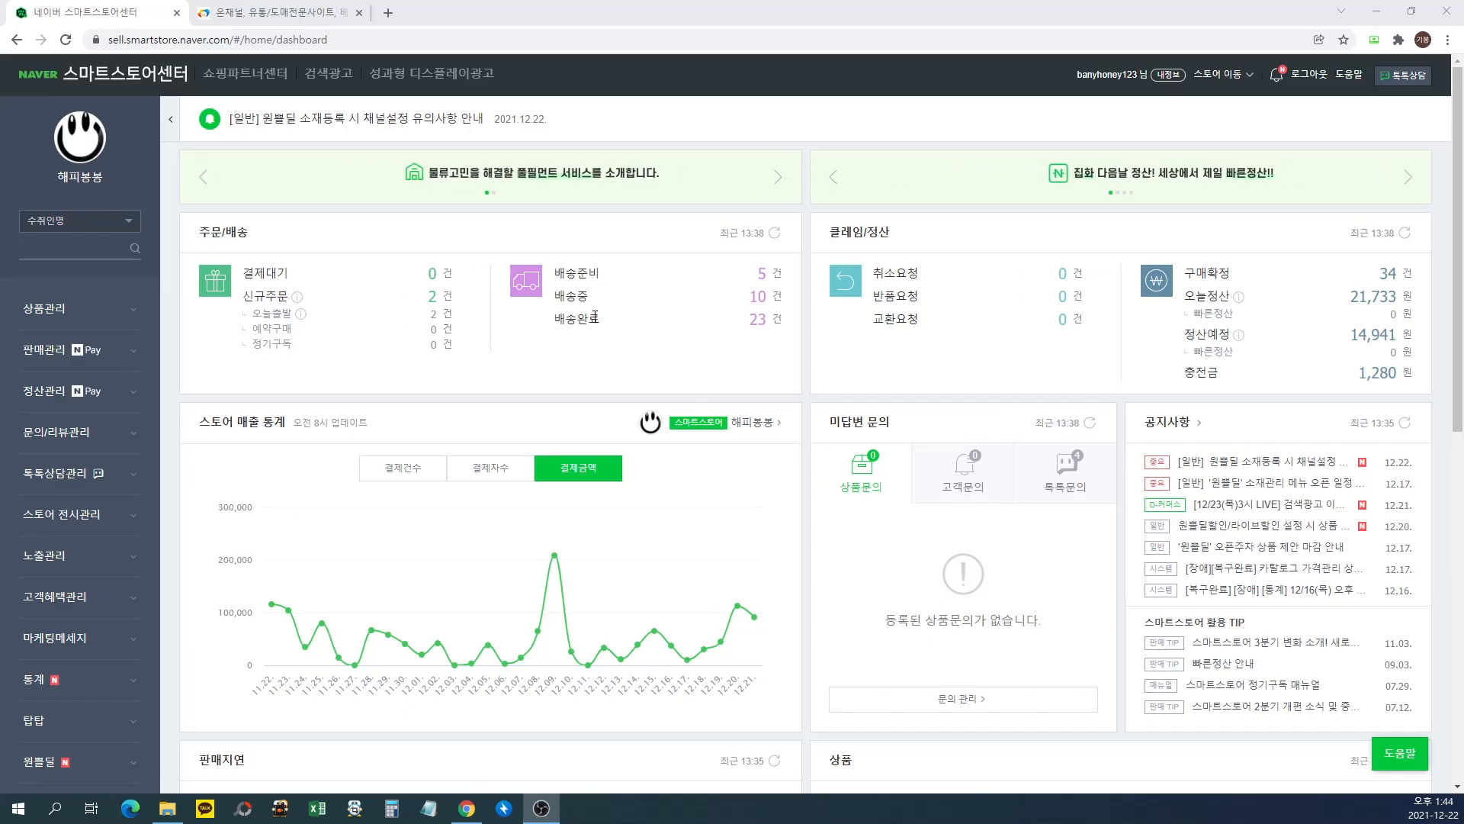
pyautogui.moveTo(544, 256); pyautogui.dragTo(791, 287)
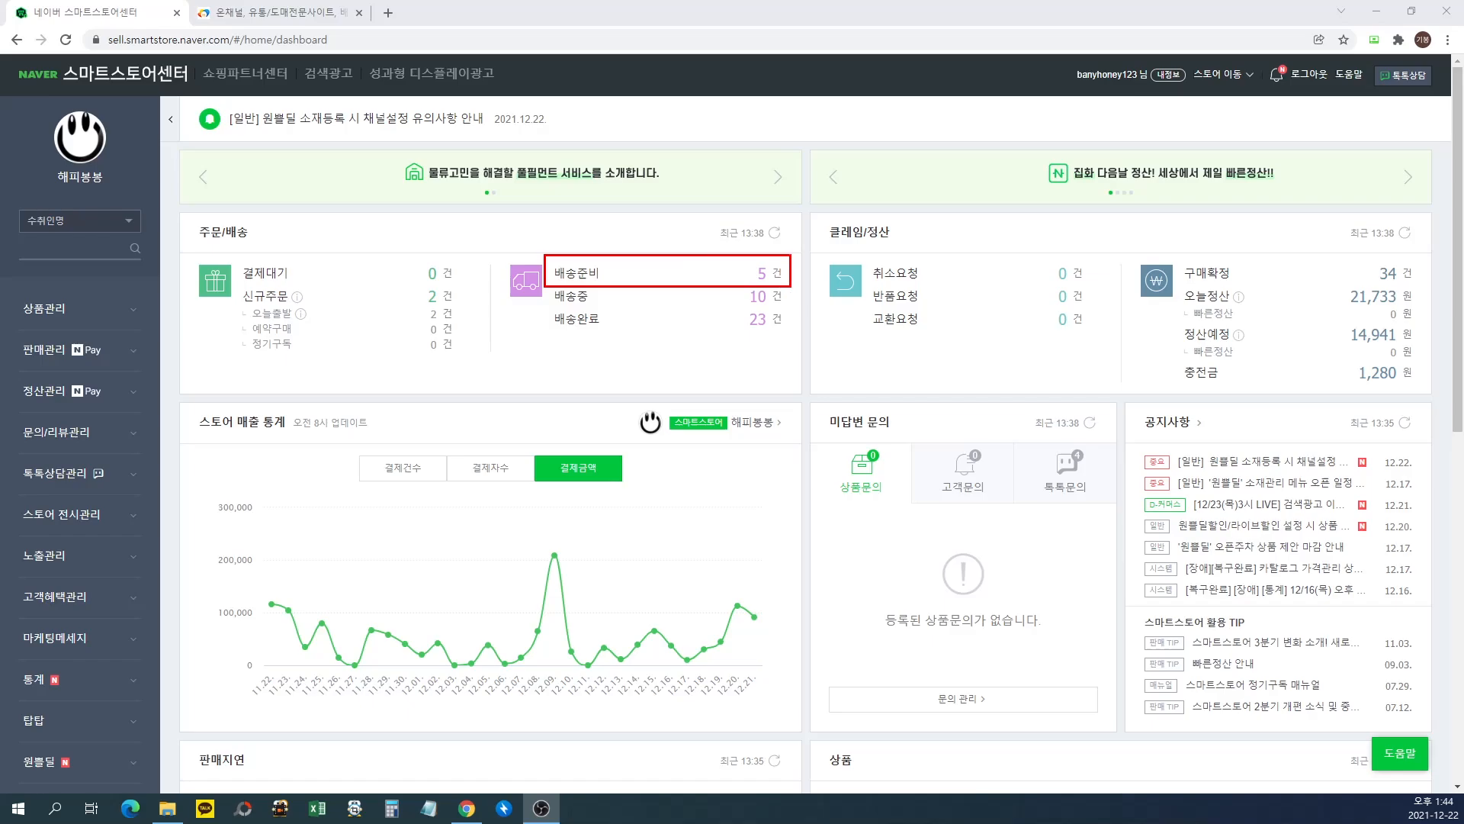
pyautogui.click(760, 276)
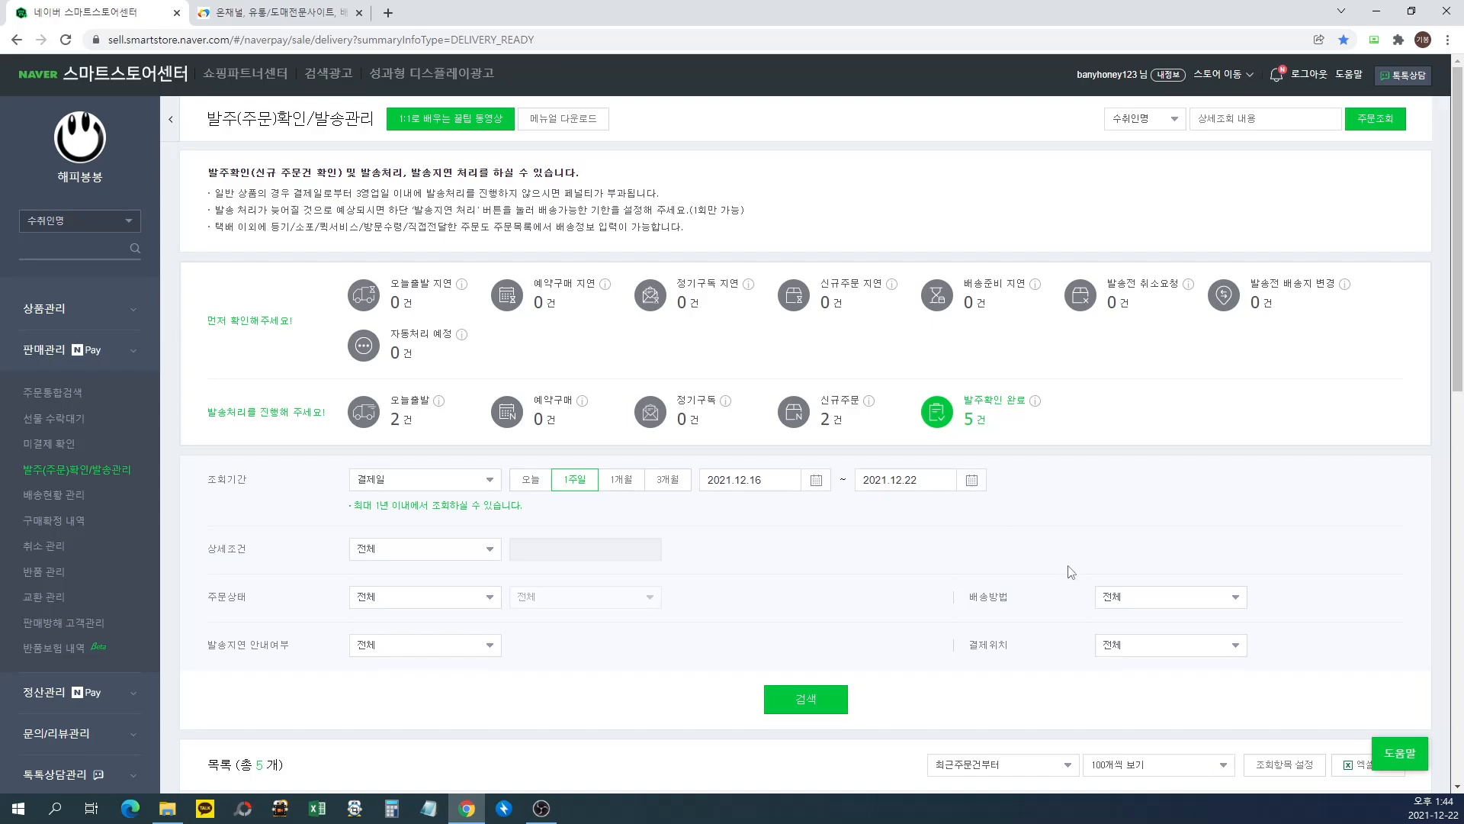
# Download the listed 발주확인 완료 orders as an Excel file, accepting the personal-information notice.
pyautogui.scroll(-5, 976, 572)
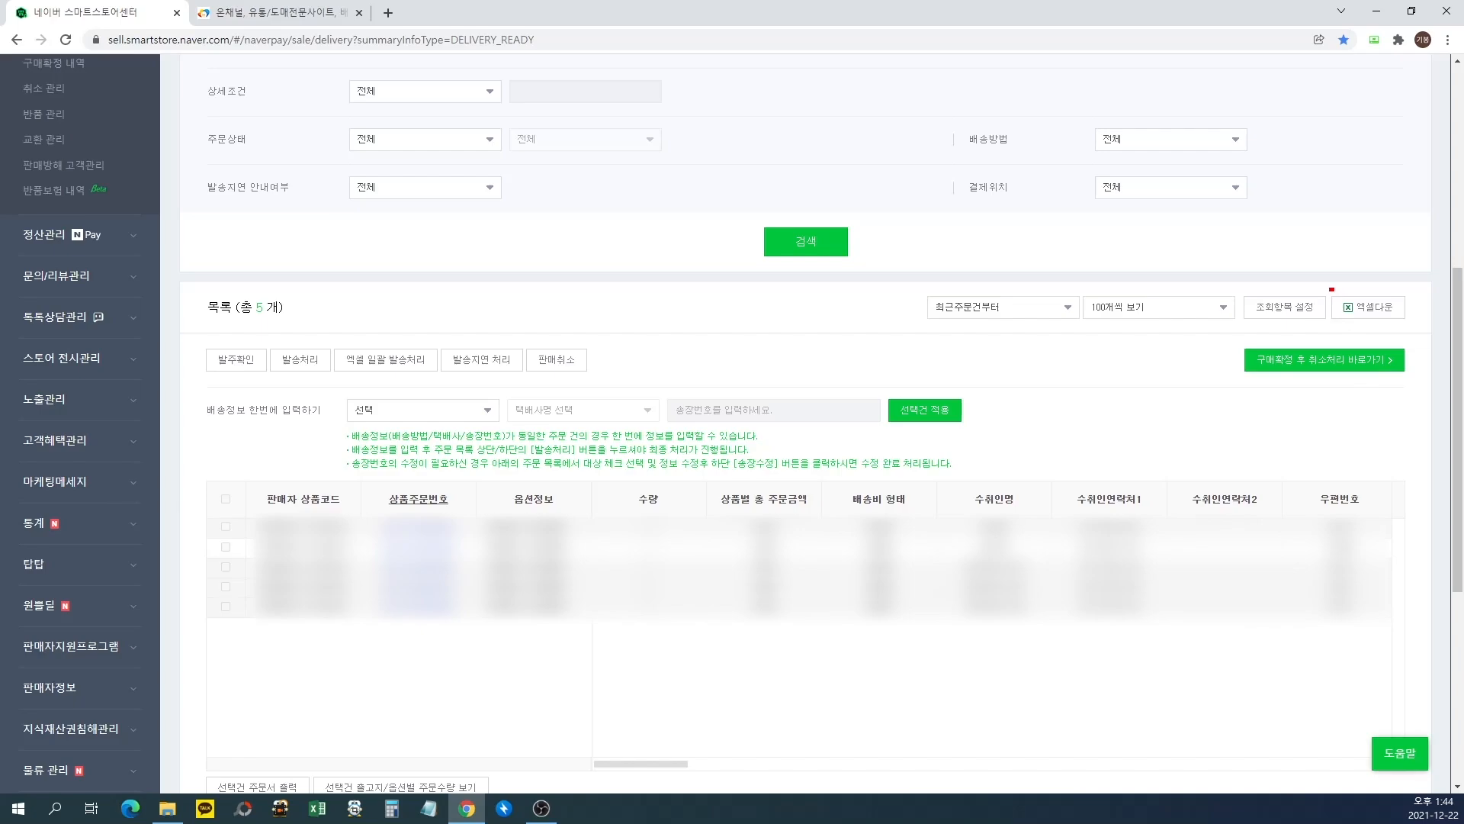
pyautogui.moveTo(1331, 288); pyautogui.dragTo(1407, 329)
pyautogui.click(1387, 312)
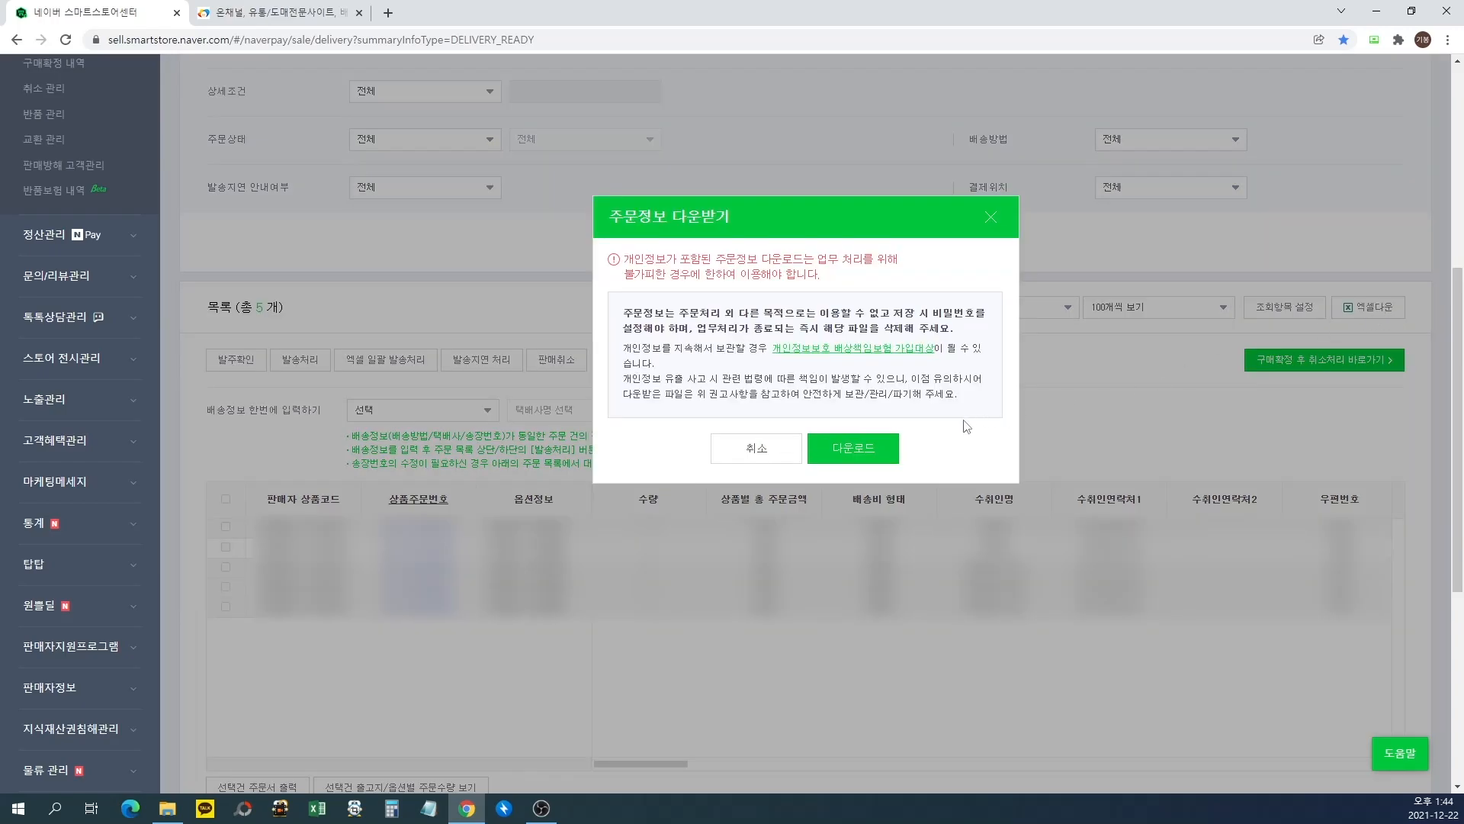
pyautogui.click(863, 449)
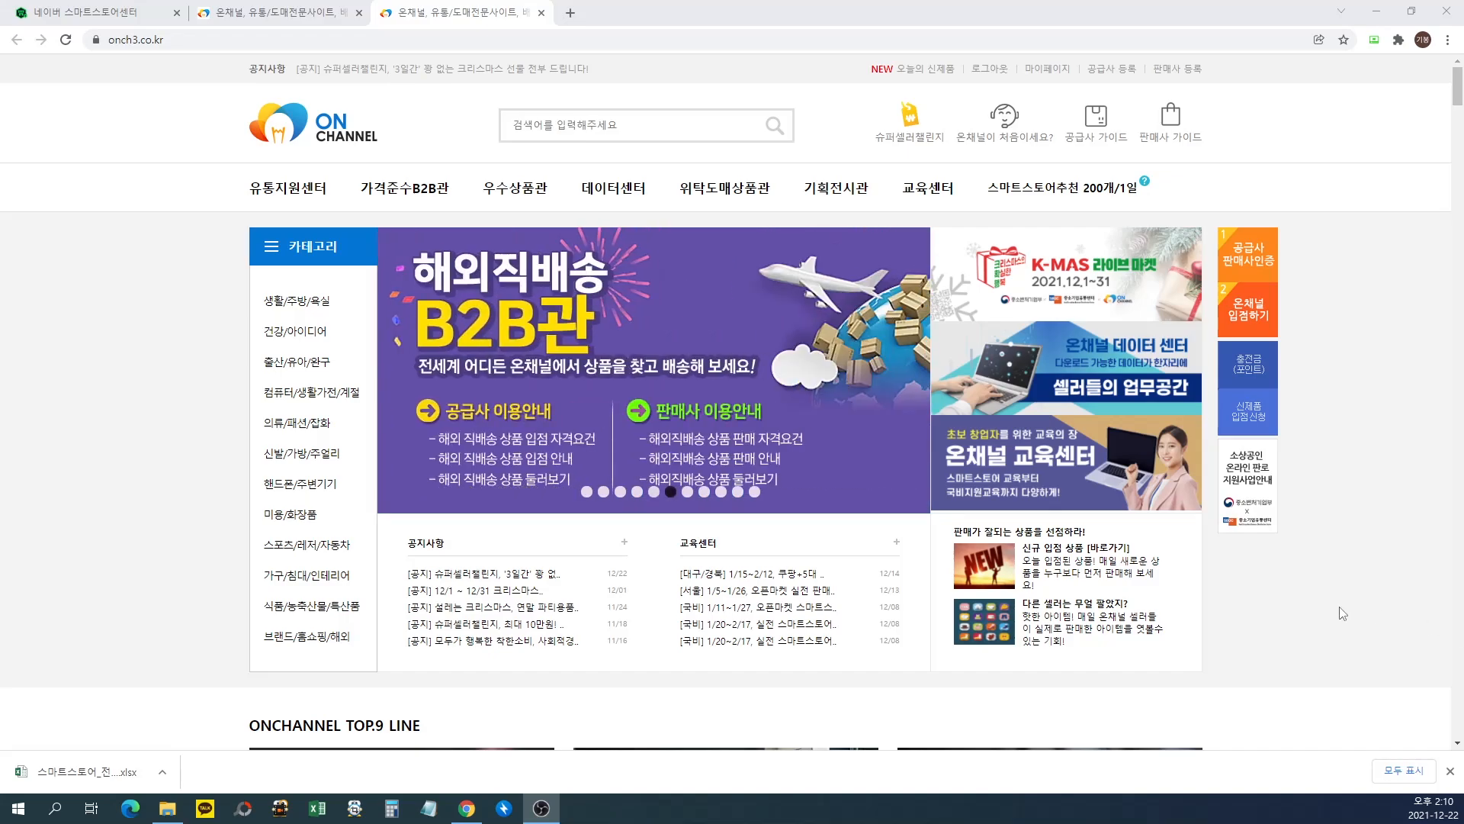
# Open 마이페이지 on the ONCHANNEL wholesale site to reach the seller's sales information.
pyautogui.click(1329, 625)
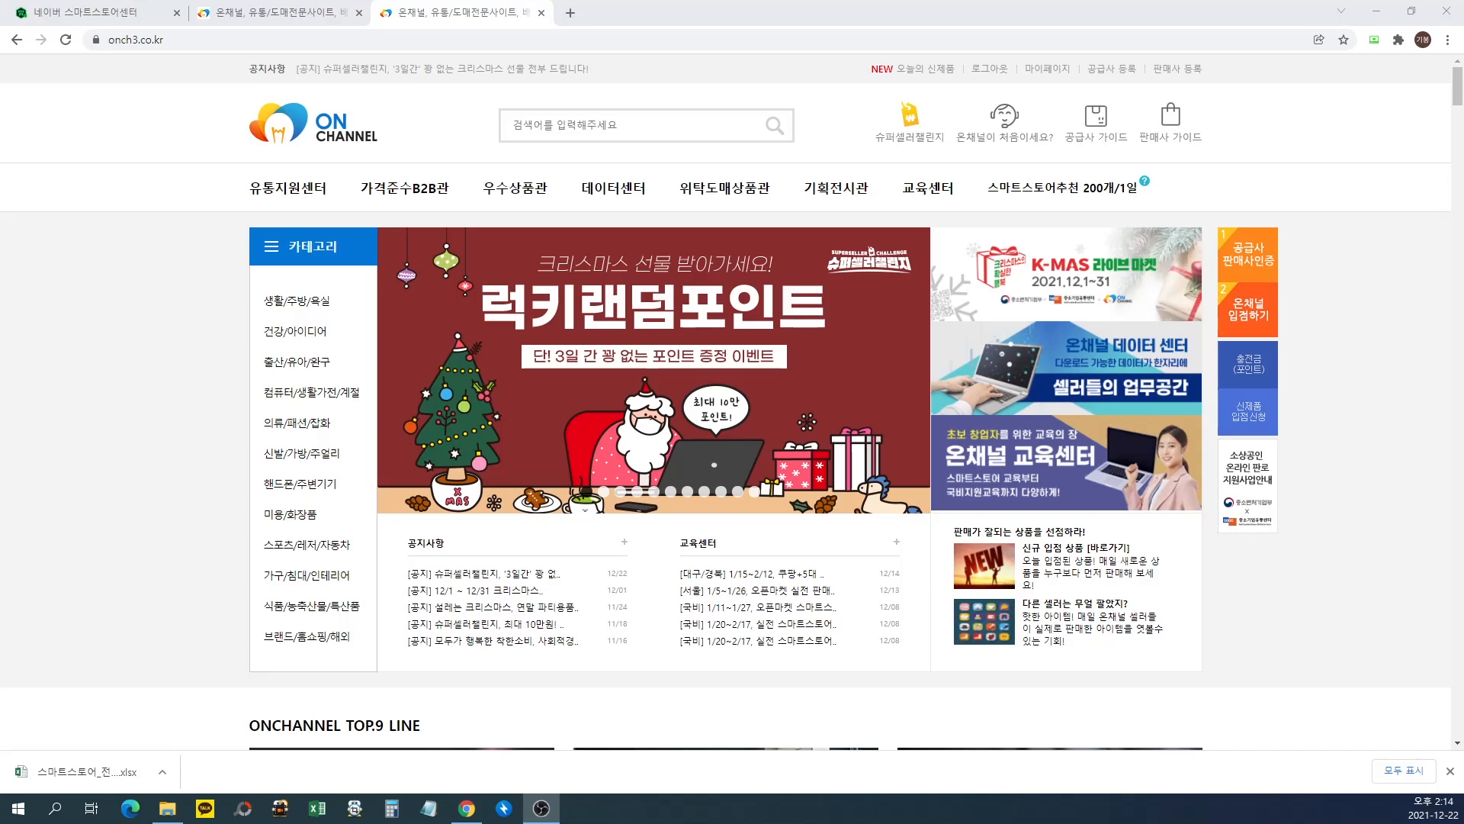
pyautogui.click(1345, 515)
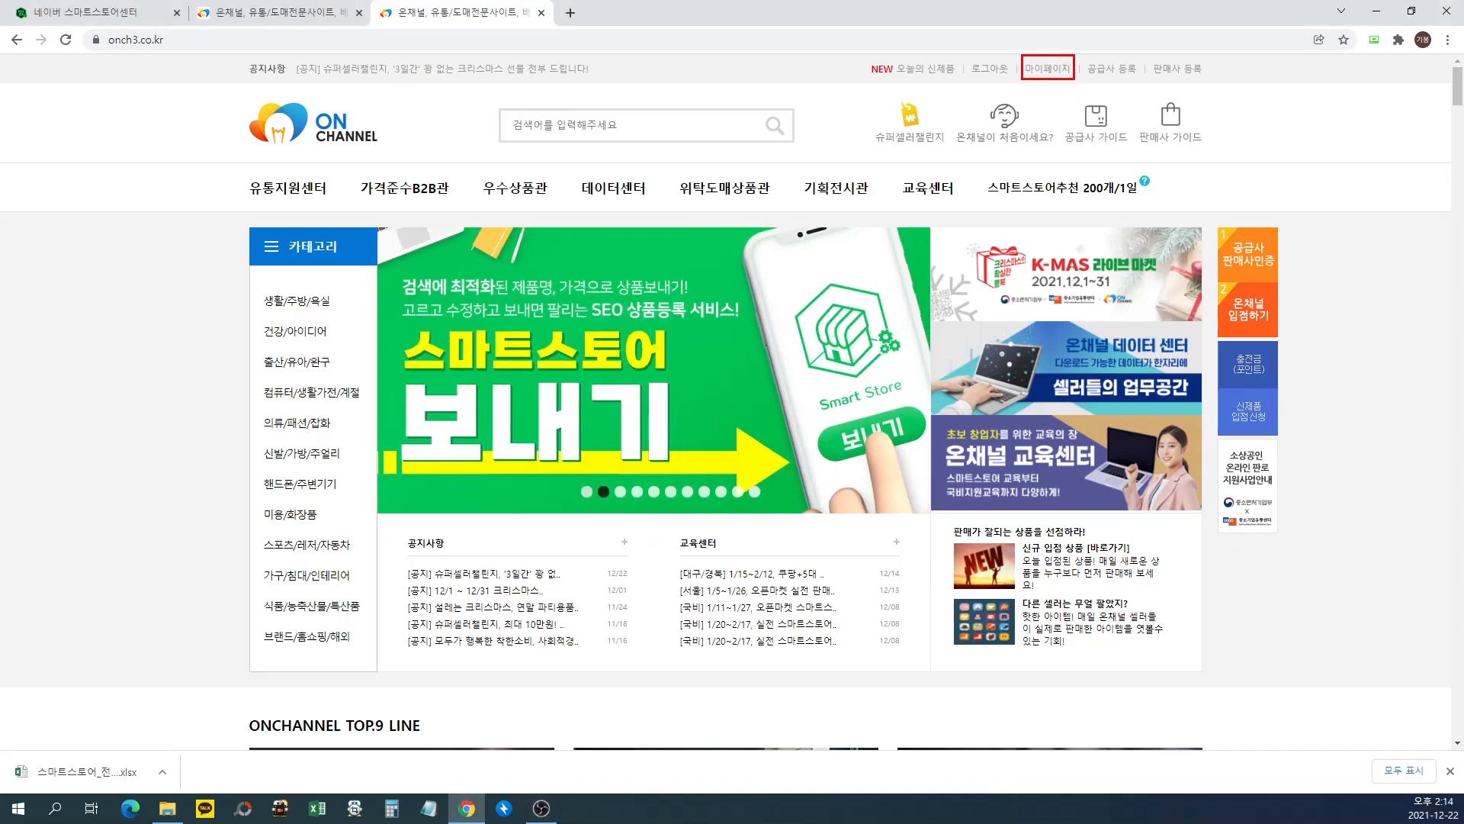
pyautogui.click(1048, 68)
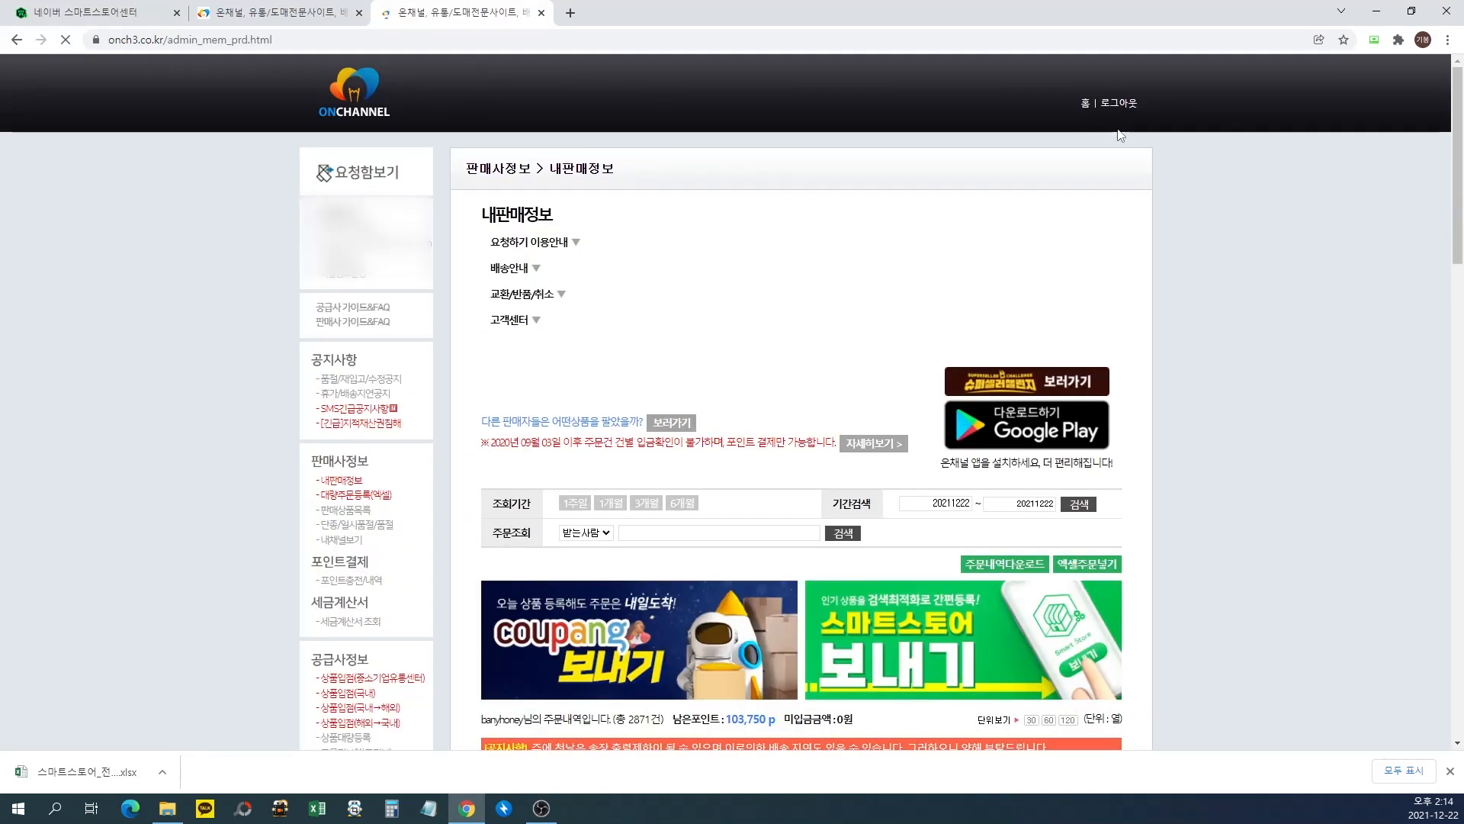
# Start the order history download (주문내역다운로드) on the 내판매정보 page and acknowledge the order-file notice.
pyautogui.hotkey('alt', 'Tab')
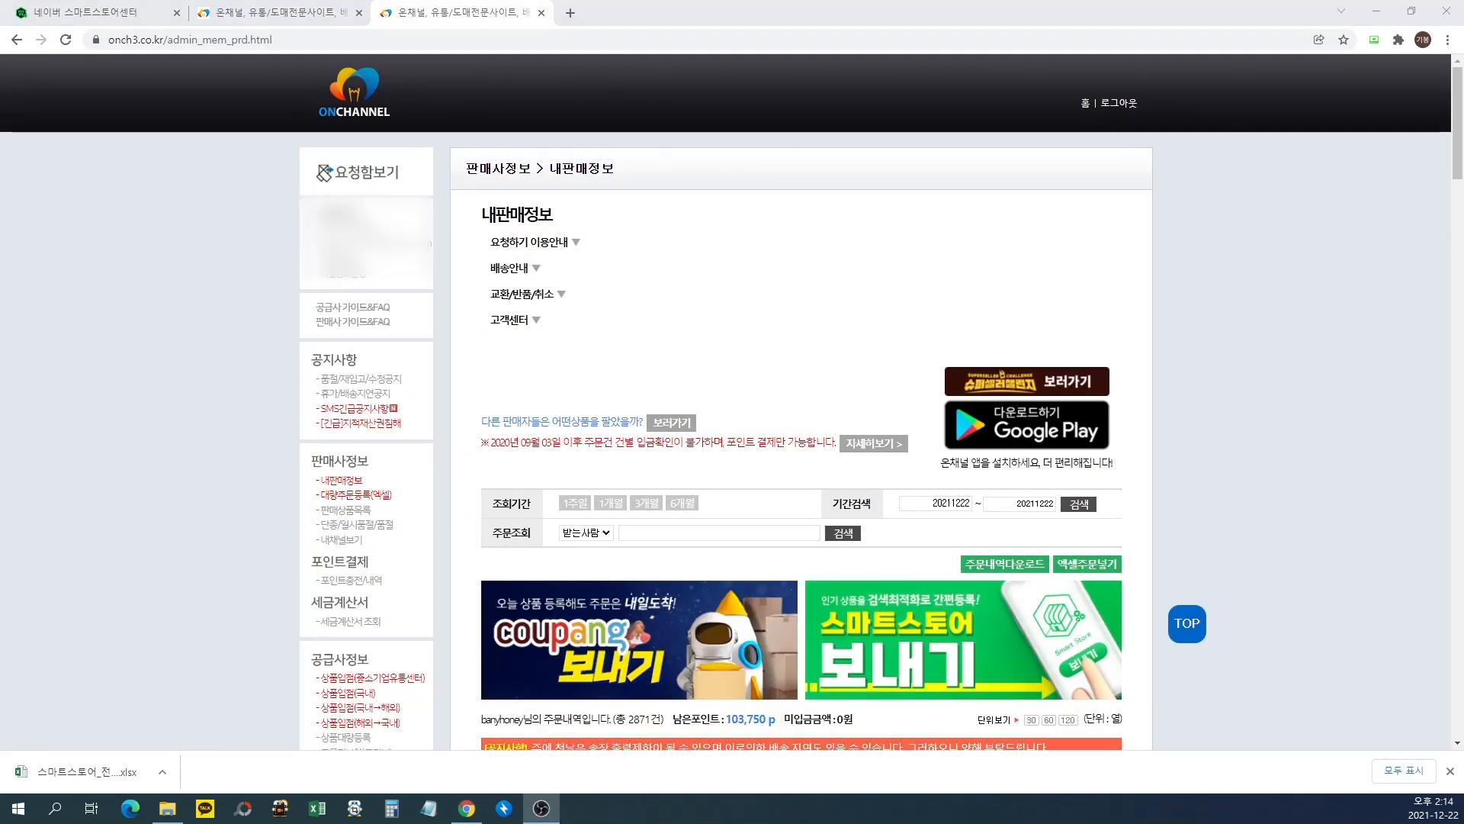
pyautogui.click(1372, 599)
pyautogui.hotkey('ctrl', '2')
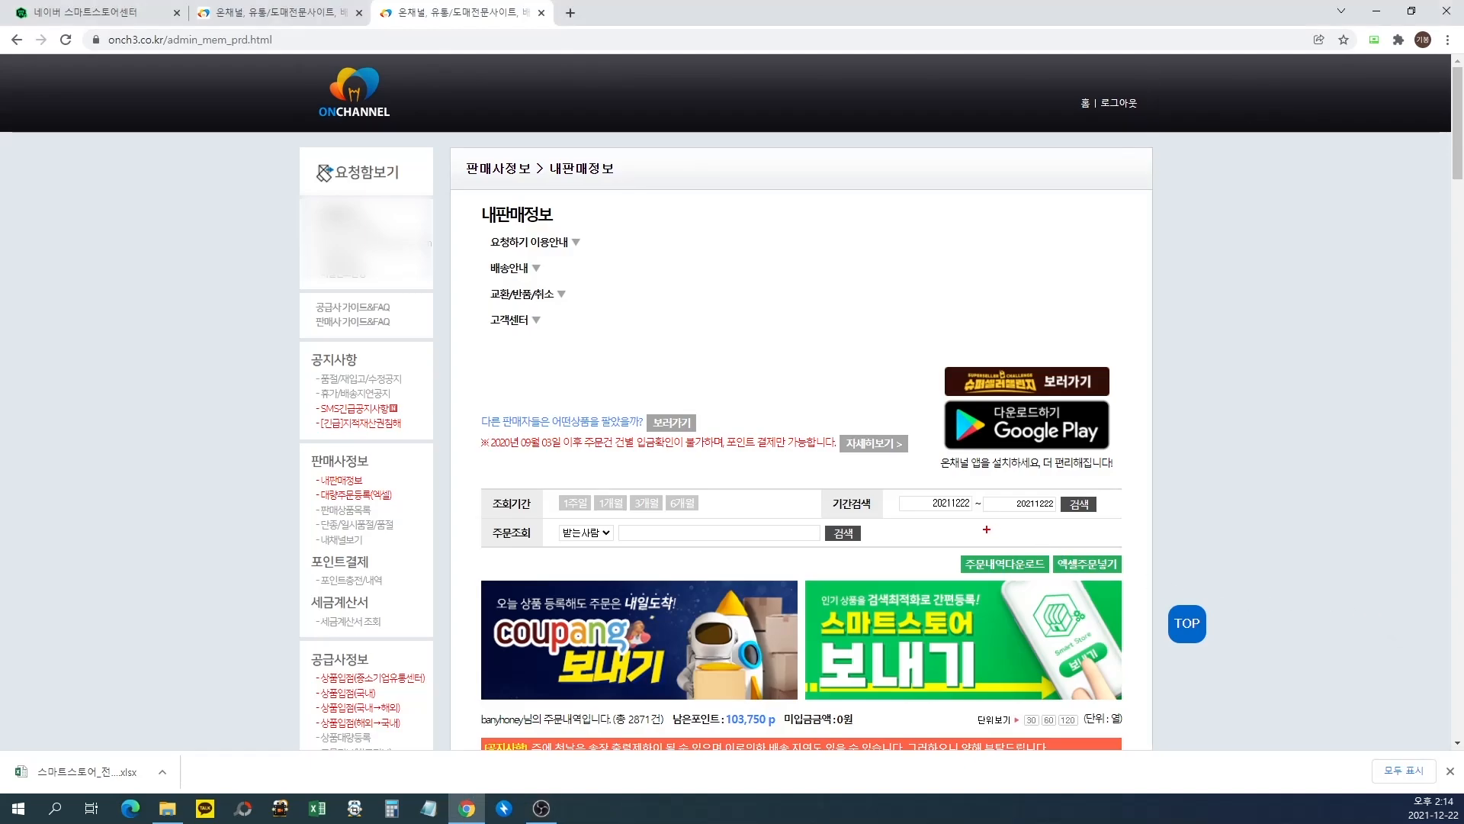
pyautogui.moveTo(949, 545); pyautogui.dragTo(1055, 579)
pyautogui.press('Escape')
pyautogui.click(1038, 568)
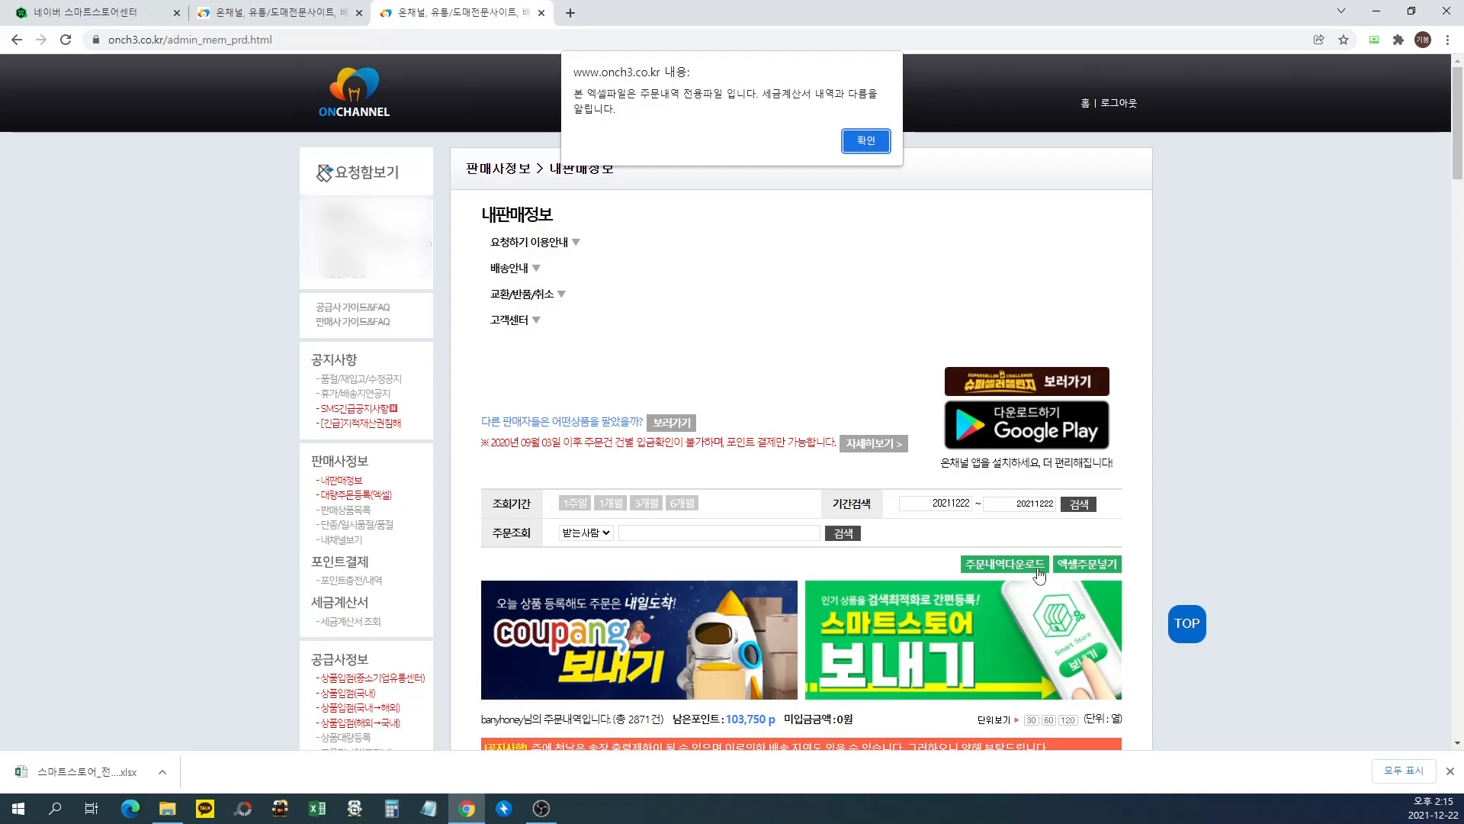
pyautogui.click(875, 147)
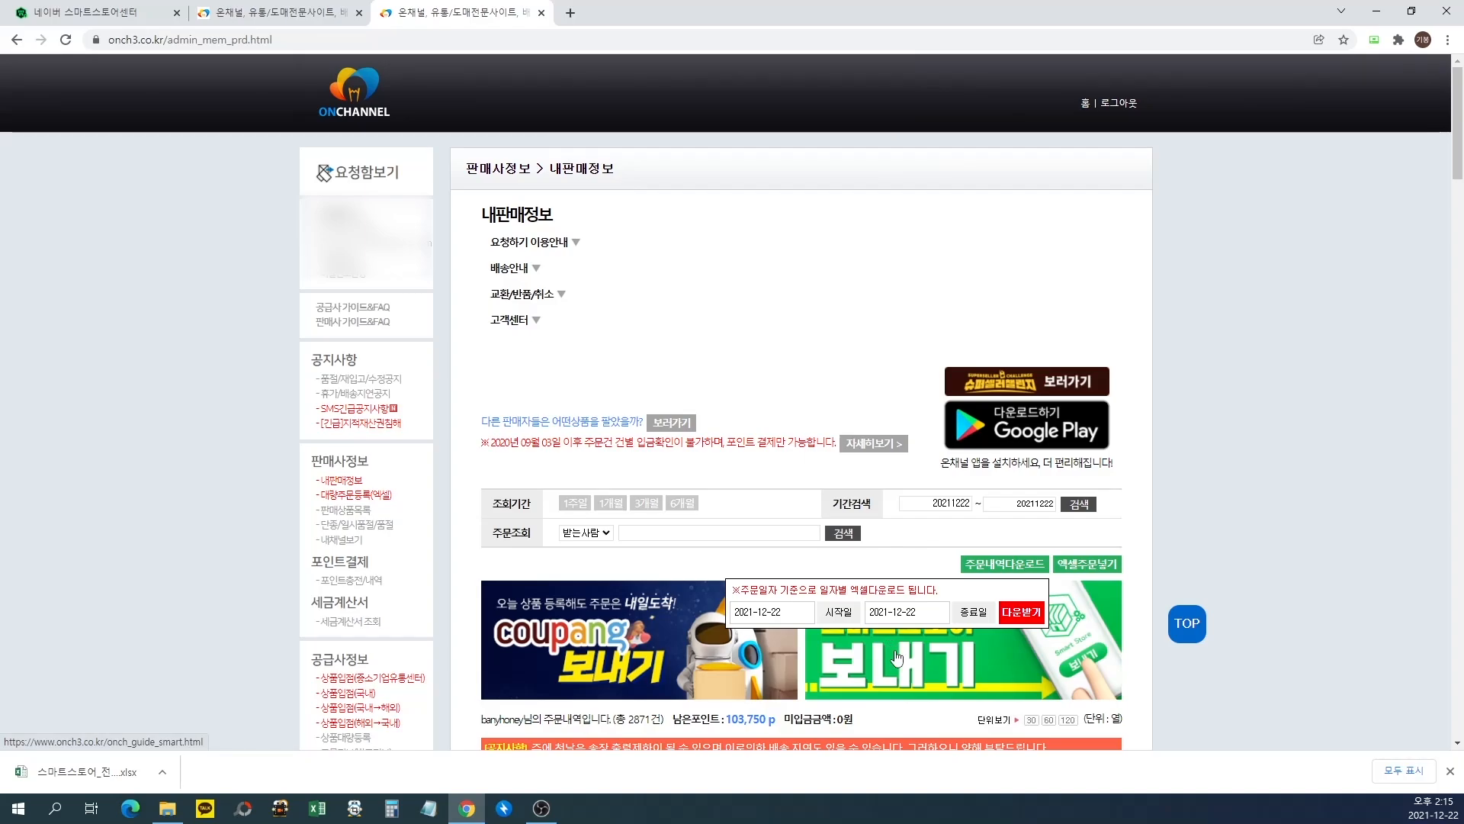
# Set the download's start date to 2021-12-17 and download the order history, agreeing to the privacy terms.
pyautogui.click(841, 613)
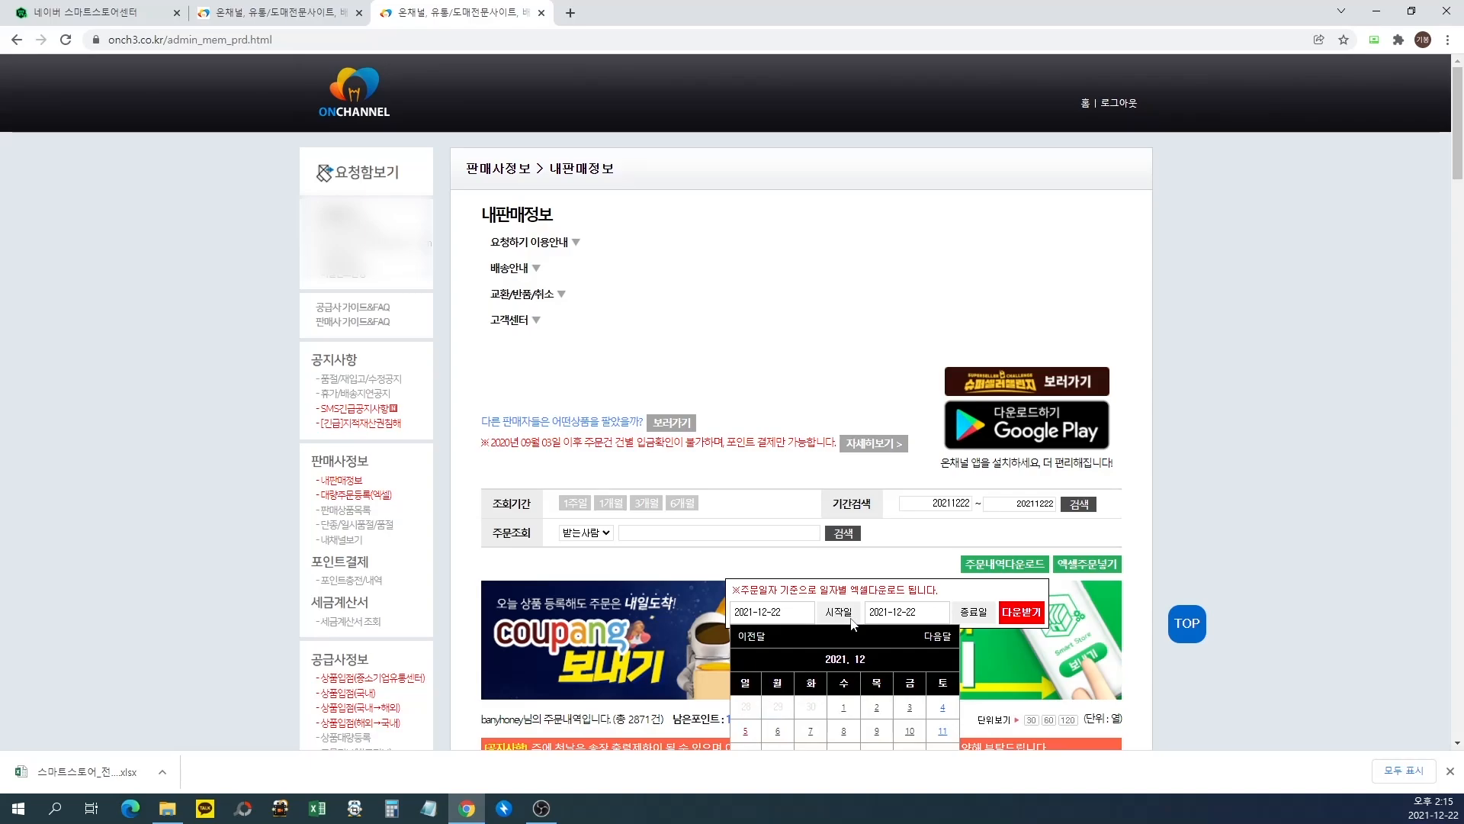
pyautogui.scroll(-1, 902, 679)
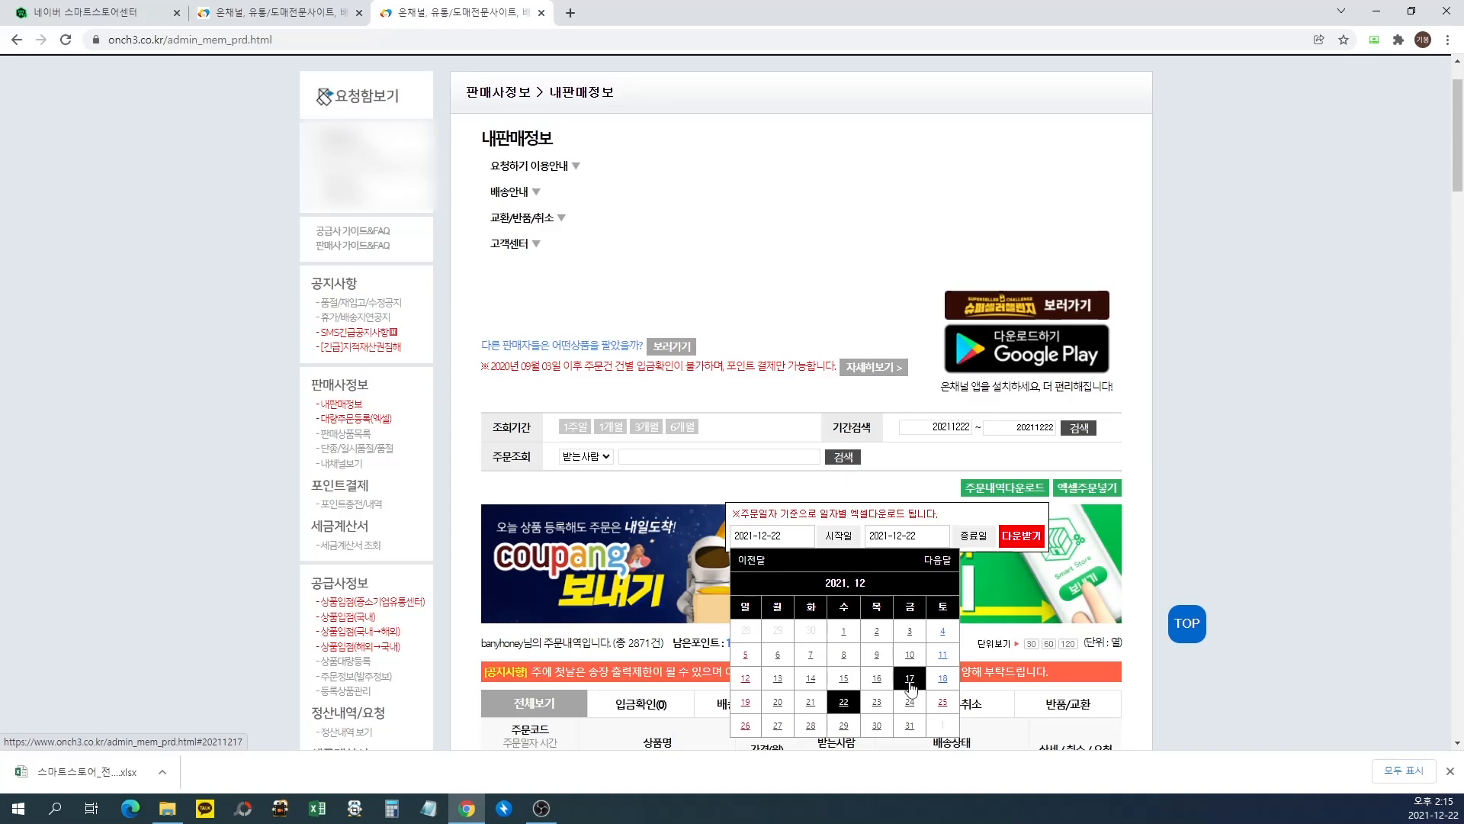
pyautogui.click(910, 685)
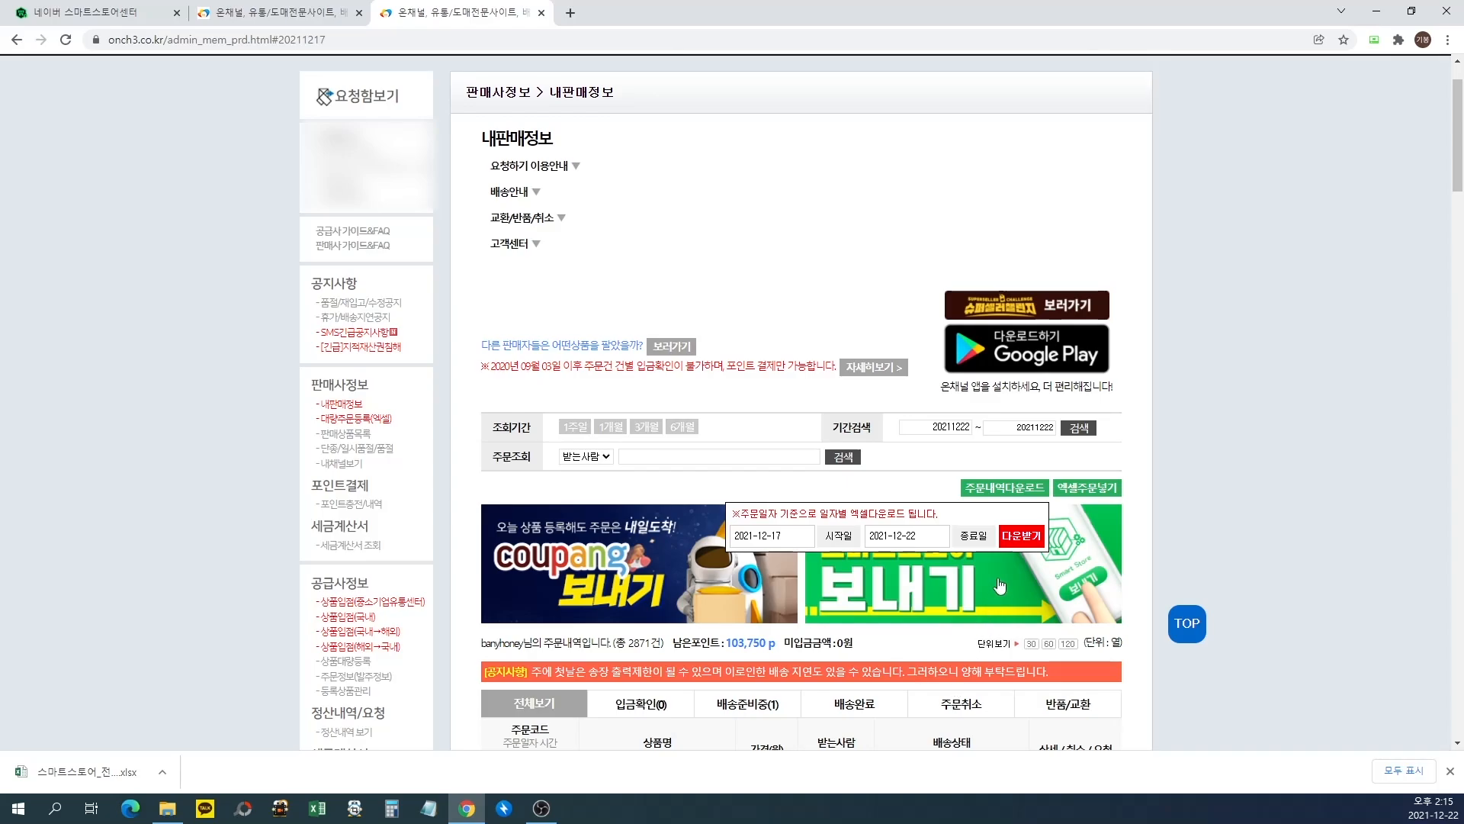
pyautogui.click(1026, 542)
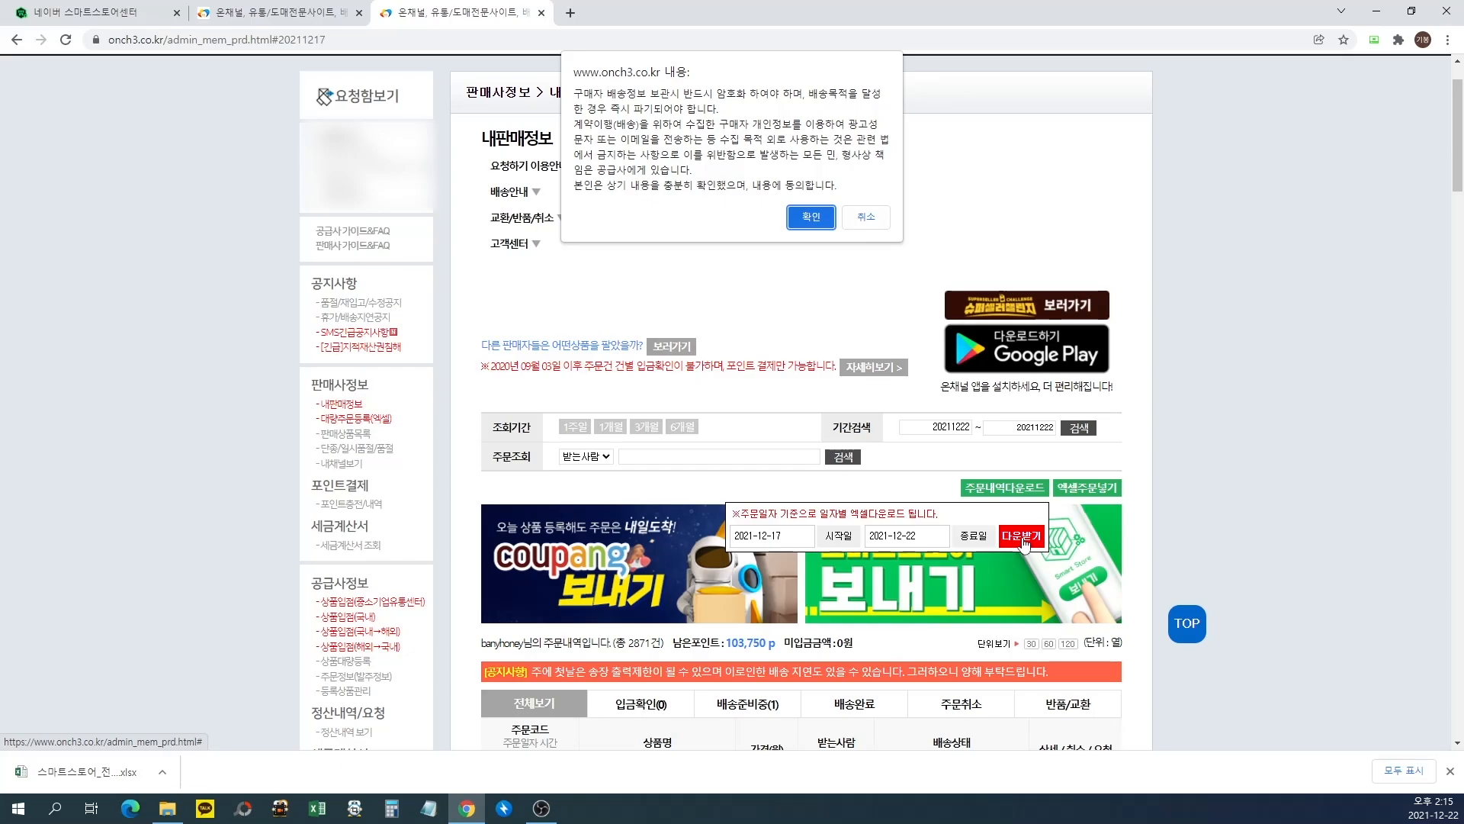
pyautogui.click(799, 221)
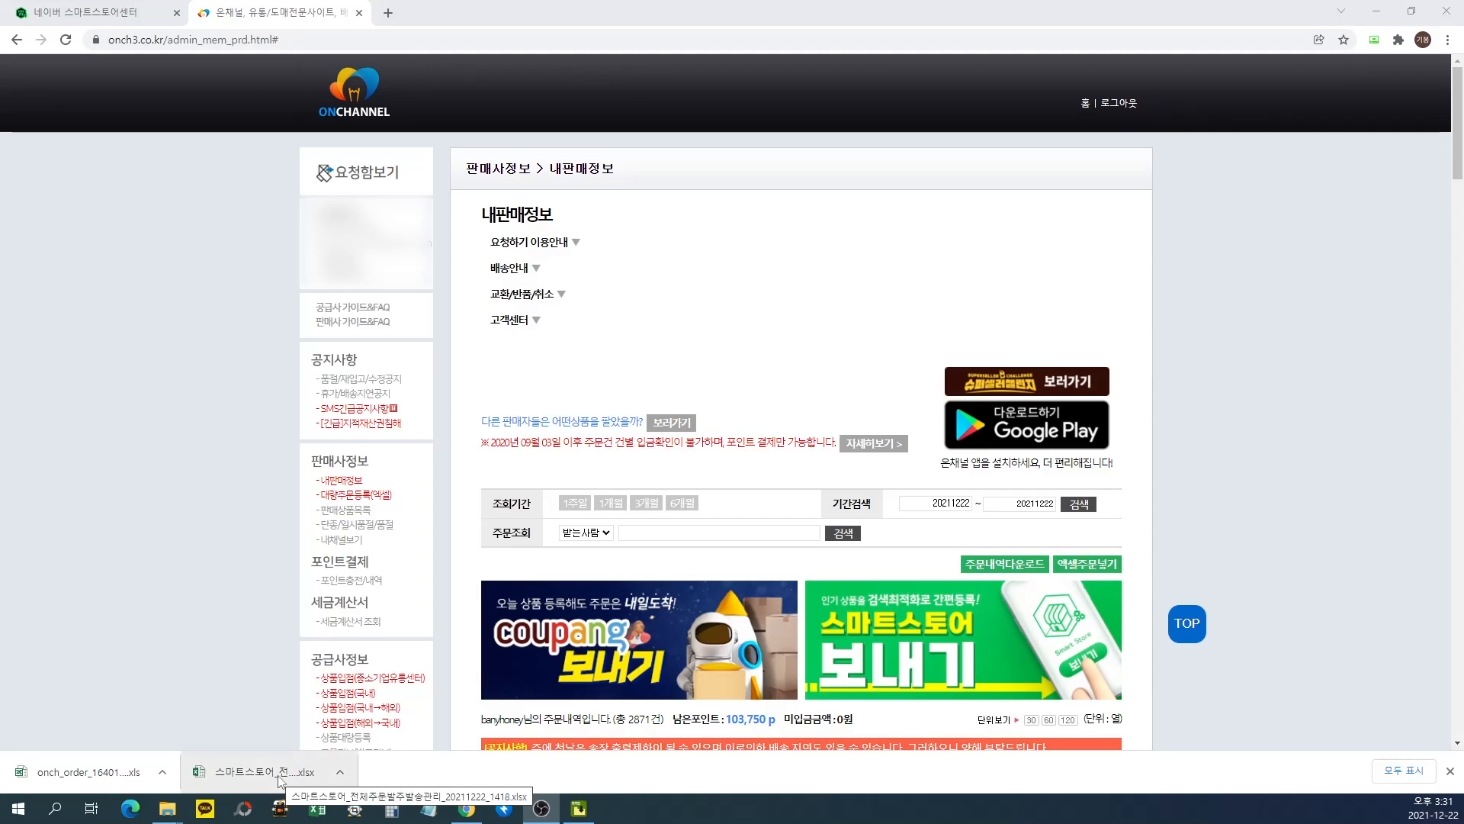
# Open the downloaded onch_order file in Excel, view the SmartStore order workbook, and return to the onch_order workbook.
pyautogui.click(93, 767)
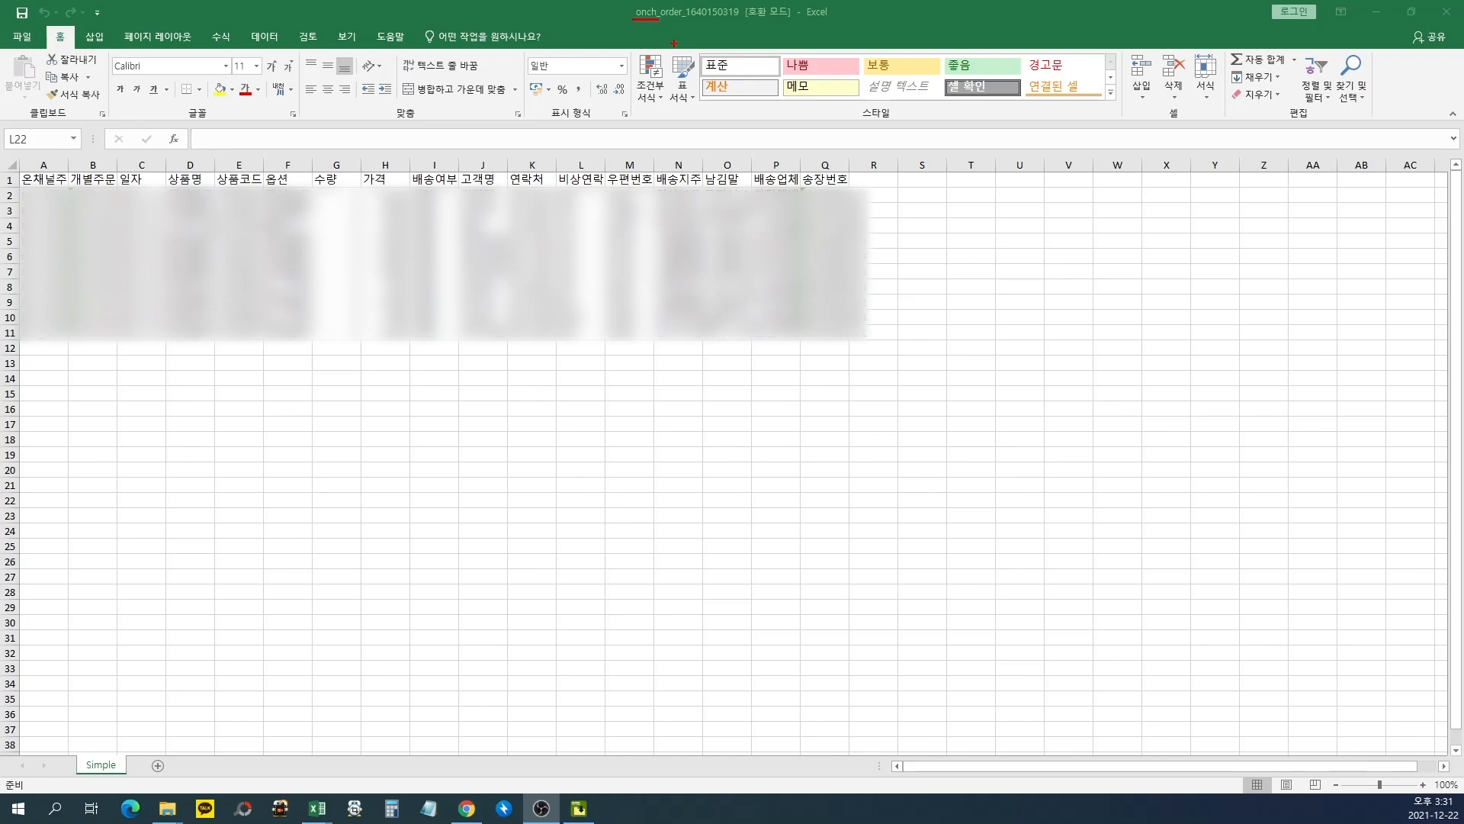
pyautogui.moveTo(313, 811)
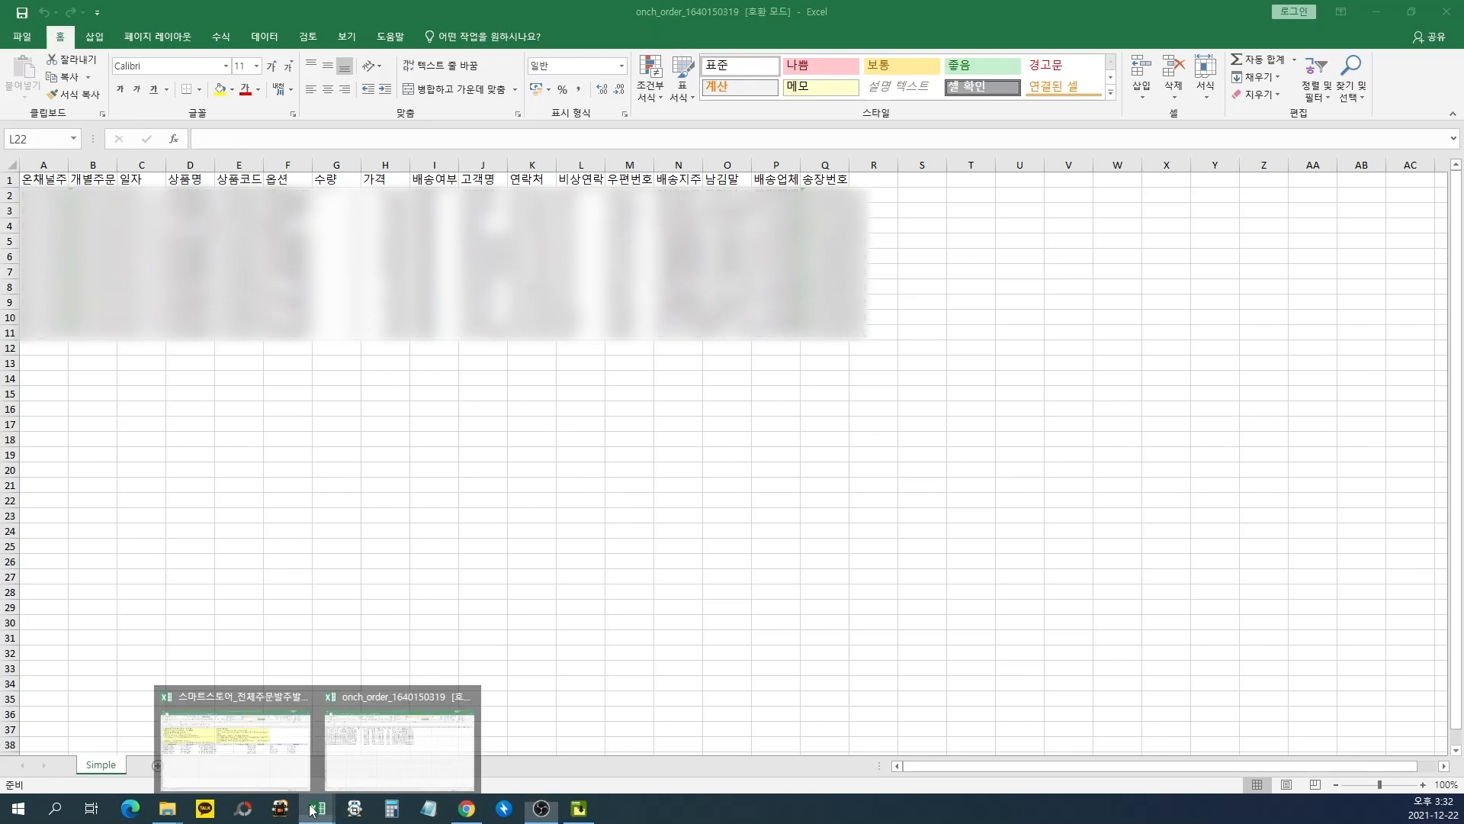
pyautogui.click(235, 740)
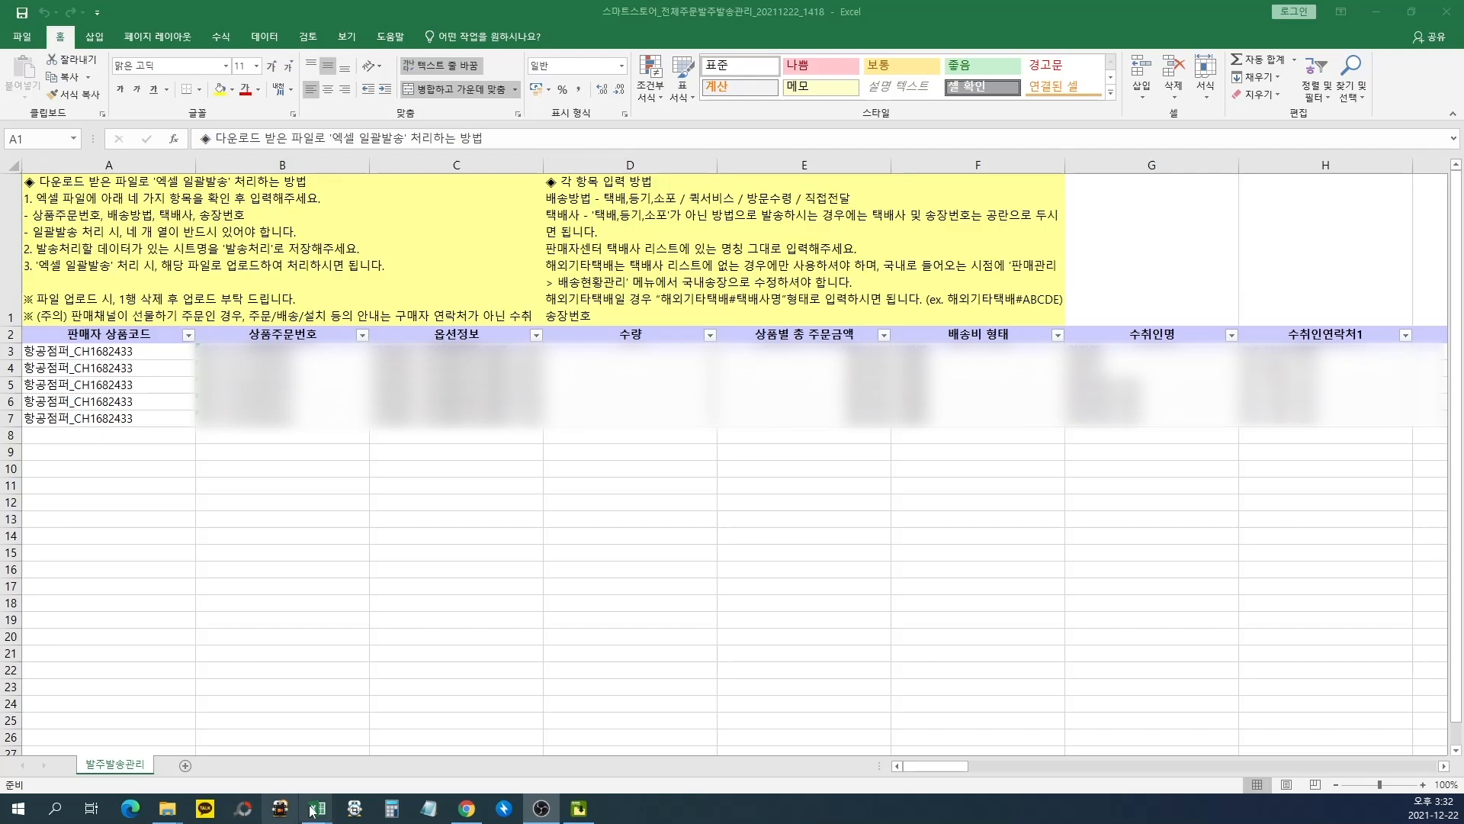
pyautogui.moveTo(317, 808)
pyautogui.click(378, 750)
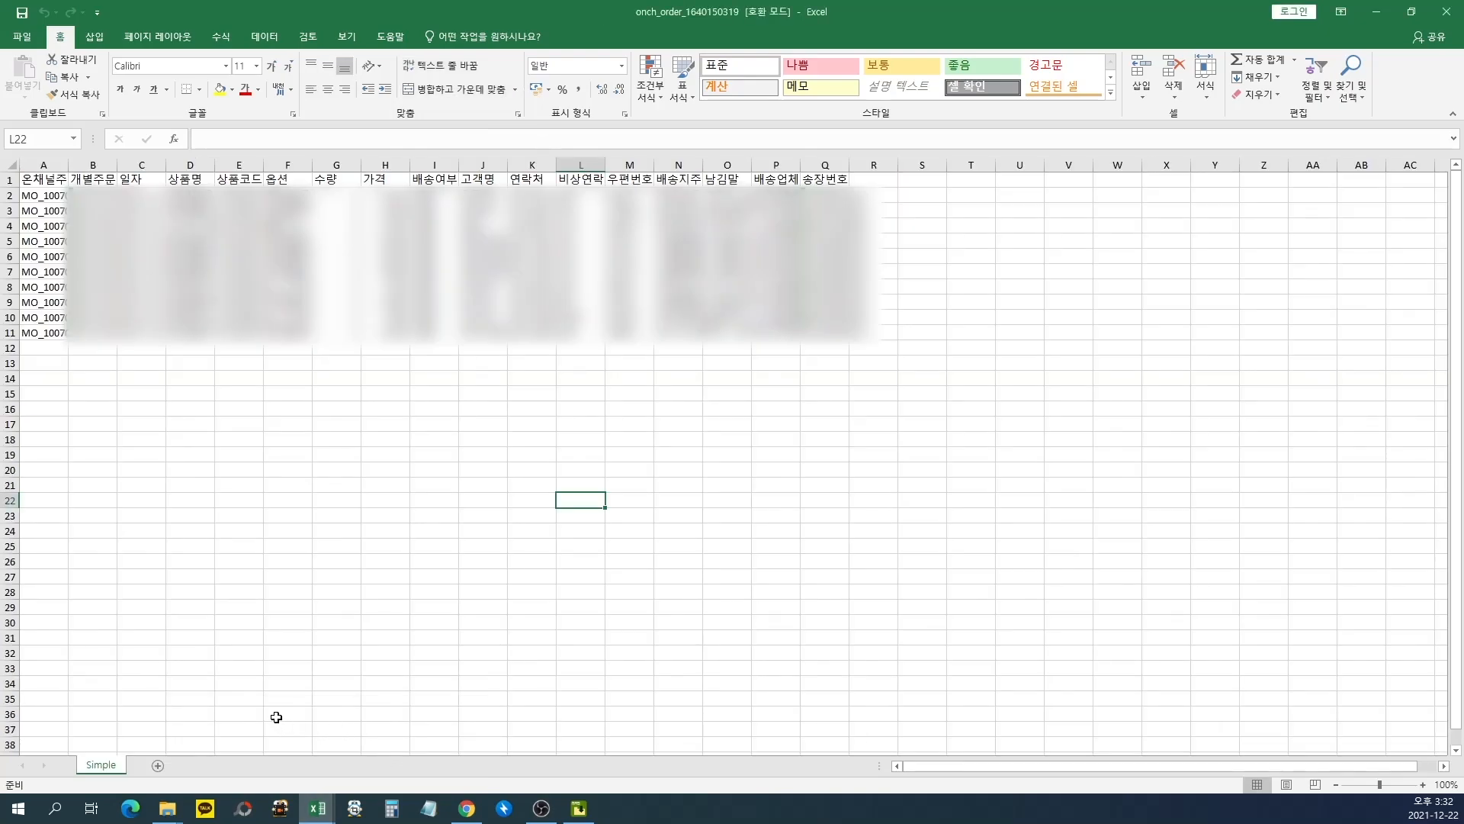
# Open the 이동/복사 (Move or Copy) dialog for the Simple sheet of the onch_order workbook.
pyautogui.moveTo(69, 747); pyautogui.dragTo(130, 780)
pyautogui.press('Escape')
pyautogui.rightClick(104, 771)
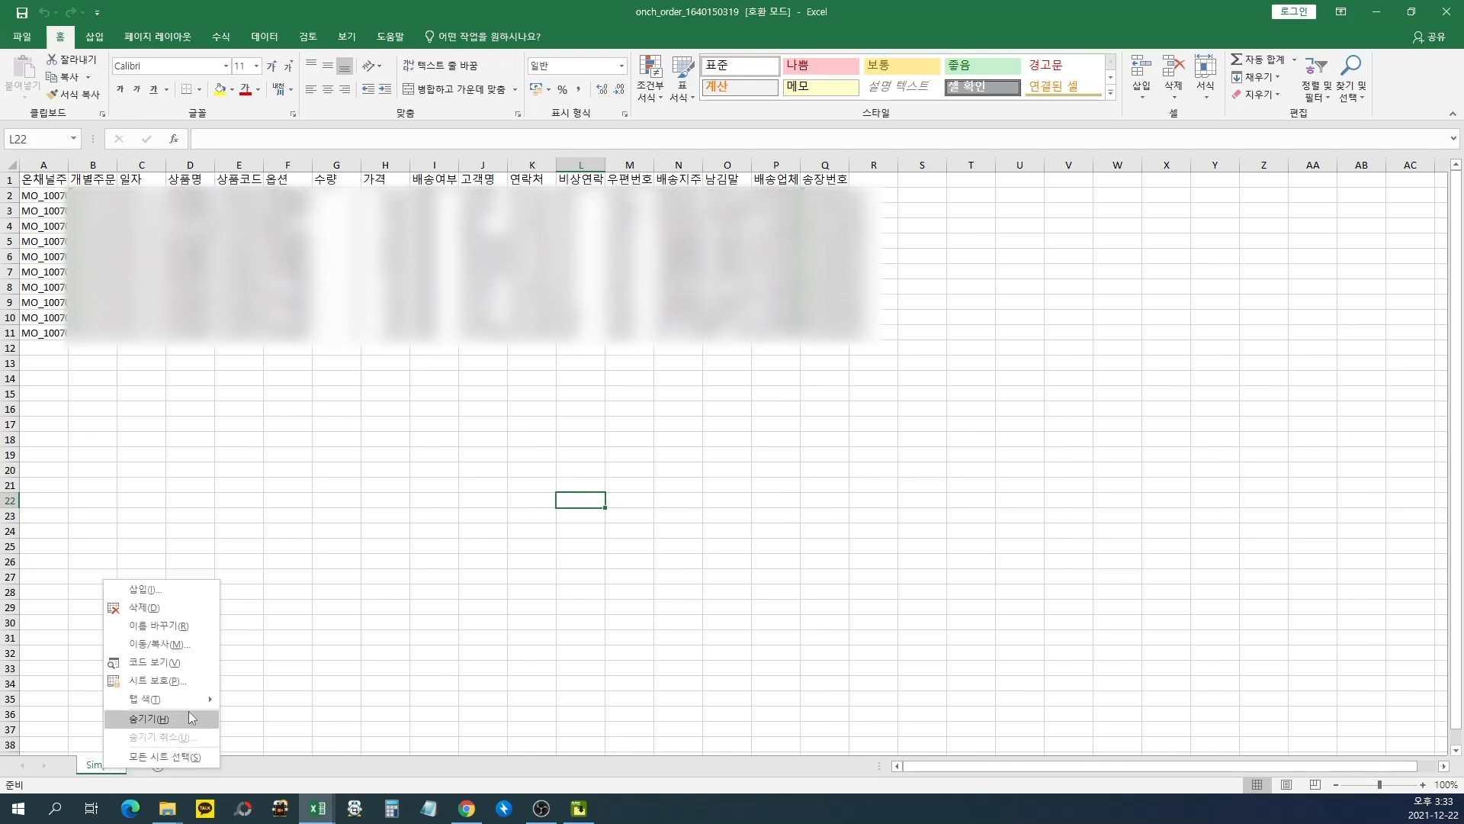
pyautogui.hotkey('ctrl', '2')
pyautogui.moveTo(123, 634); pyautogui.dragTo(201, 654)
pyautogui.press('Escape')
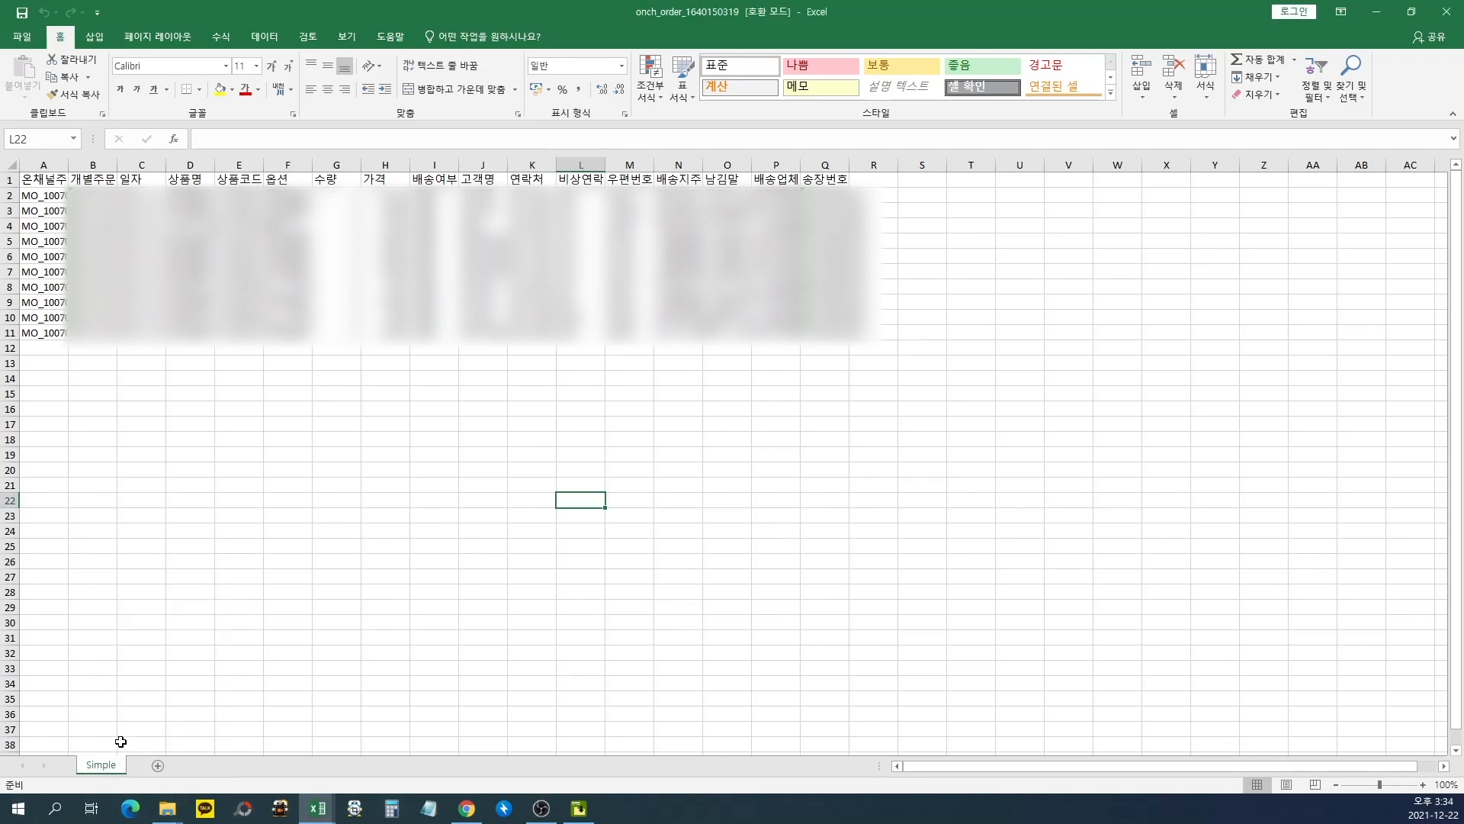
pyautogui.rightClick(102, 765)
pyautogui.click(157, 645)
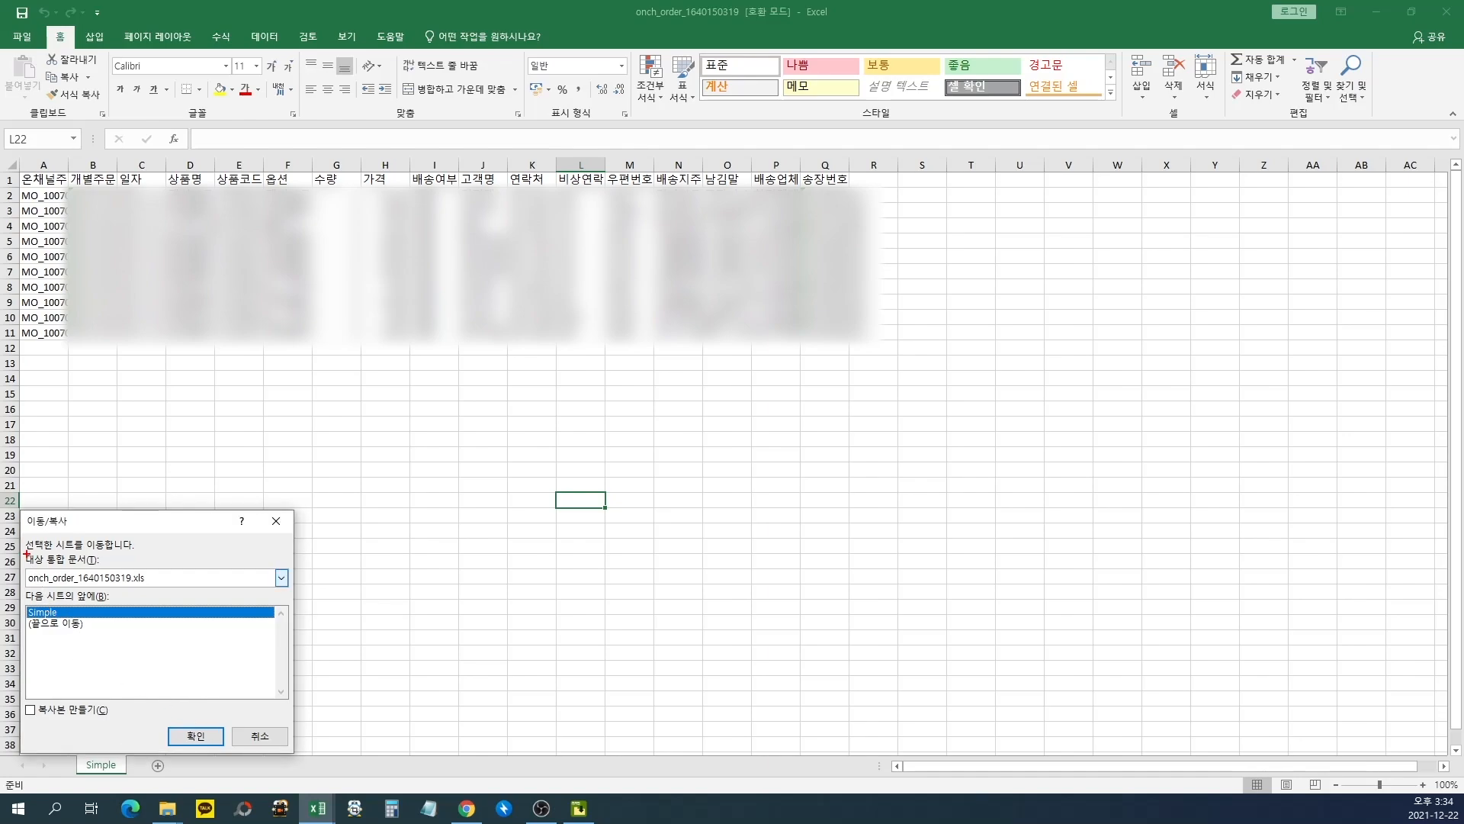
# Choose 스마트스토어_전체주문발주발송관리_20211222_1418.xlsx as the destination workbook for the Simple sheet.
pyautogui.moveTo(25, 551)
pyautogui.mouseDown()
pyautogui.moveTo(87, 576)
pyautogui.moveTo(293, 593)
pyautogui.mouseUp()
pyautogui.press('Escape')
pyautogui.click(281, 578)
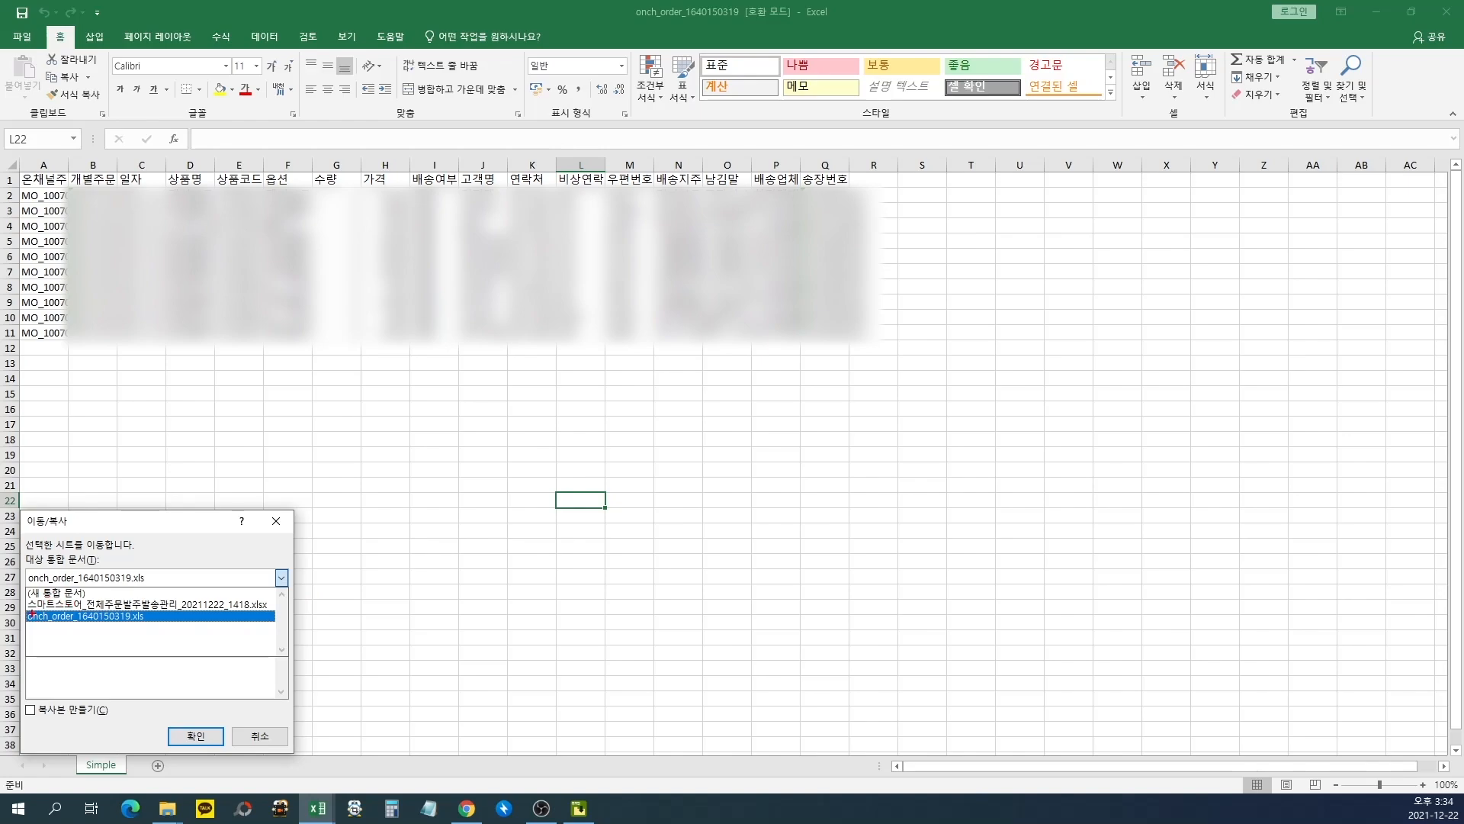
pyautogui.moveTo(100, 615); pyautogui.dragTo(187, 615)
pyautogui.moveTo(284, 617); pyautogui.dragTo(104, 599)
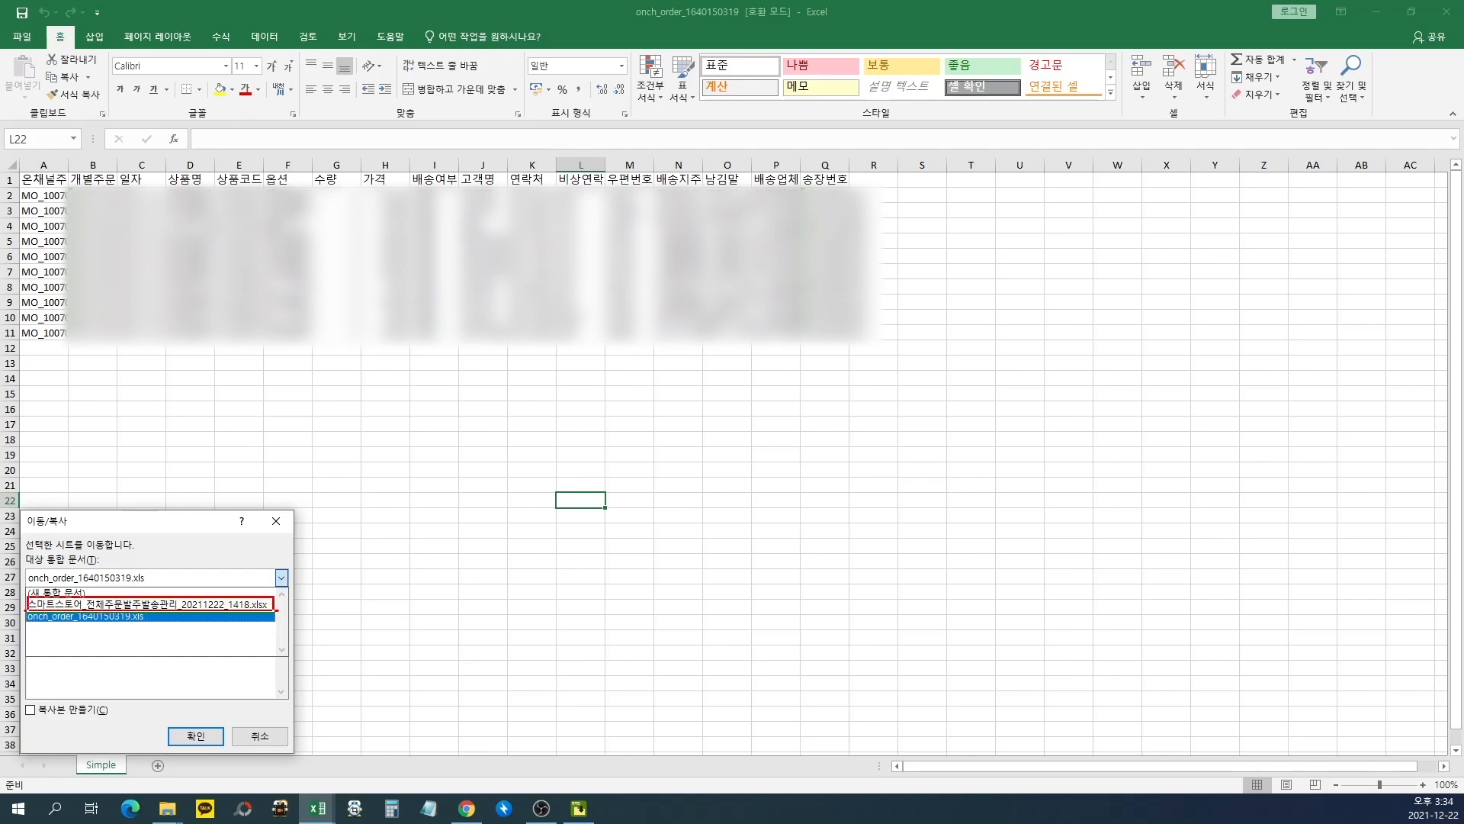
pyautogui.press('Escape')
pyautogui.click(281, 578)
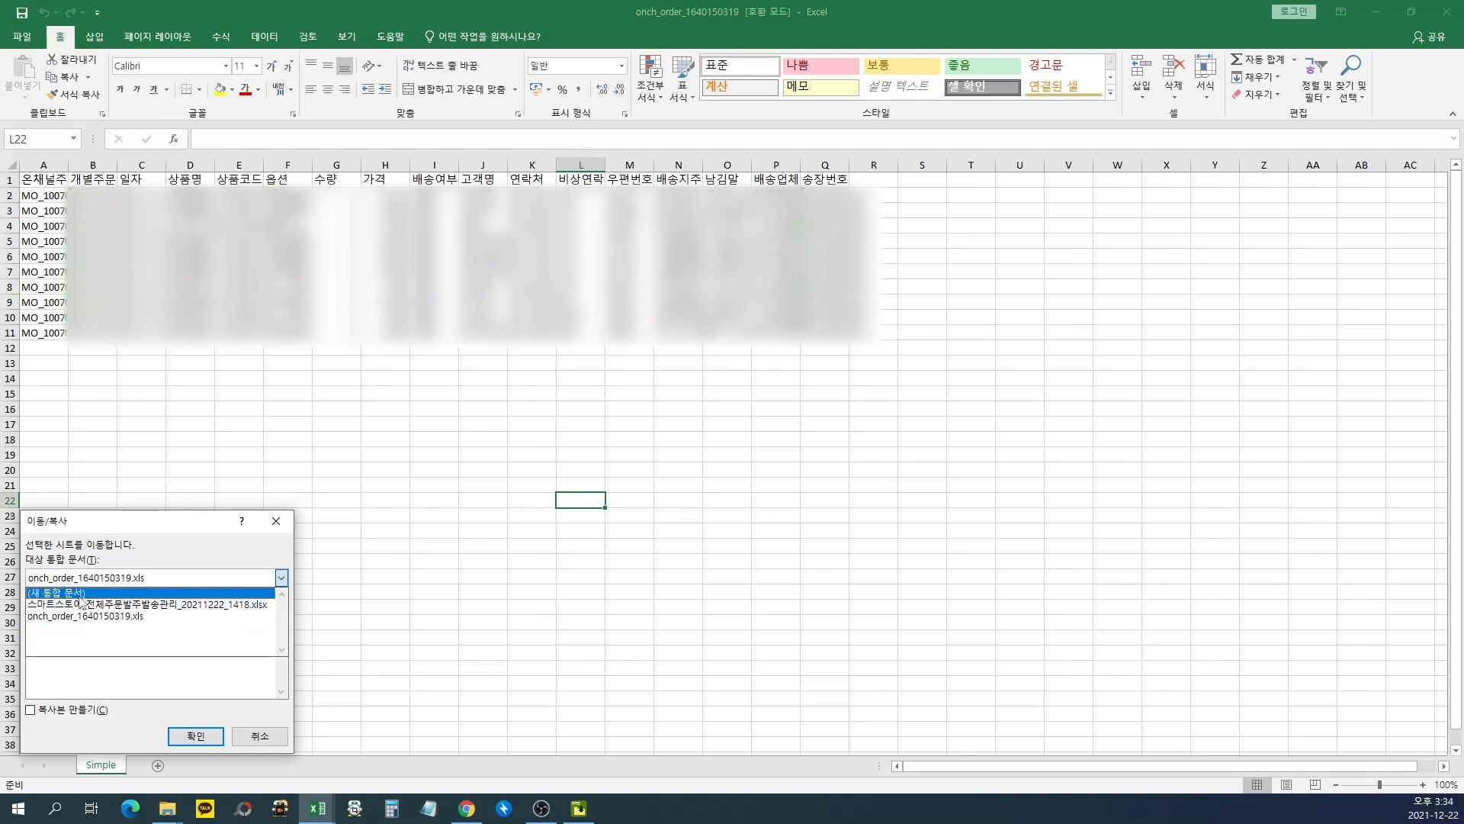
pyautogui.click(90, 602)
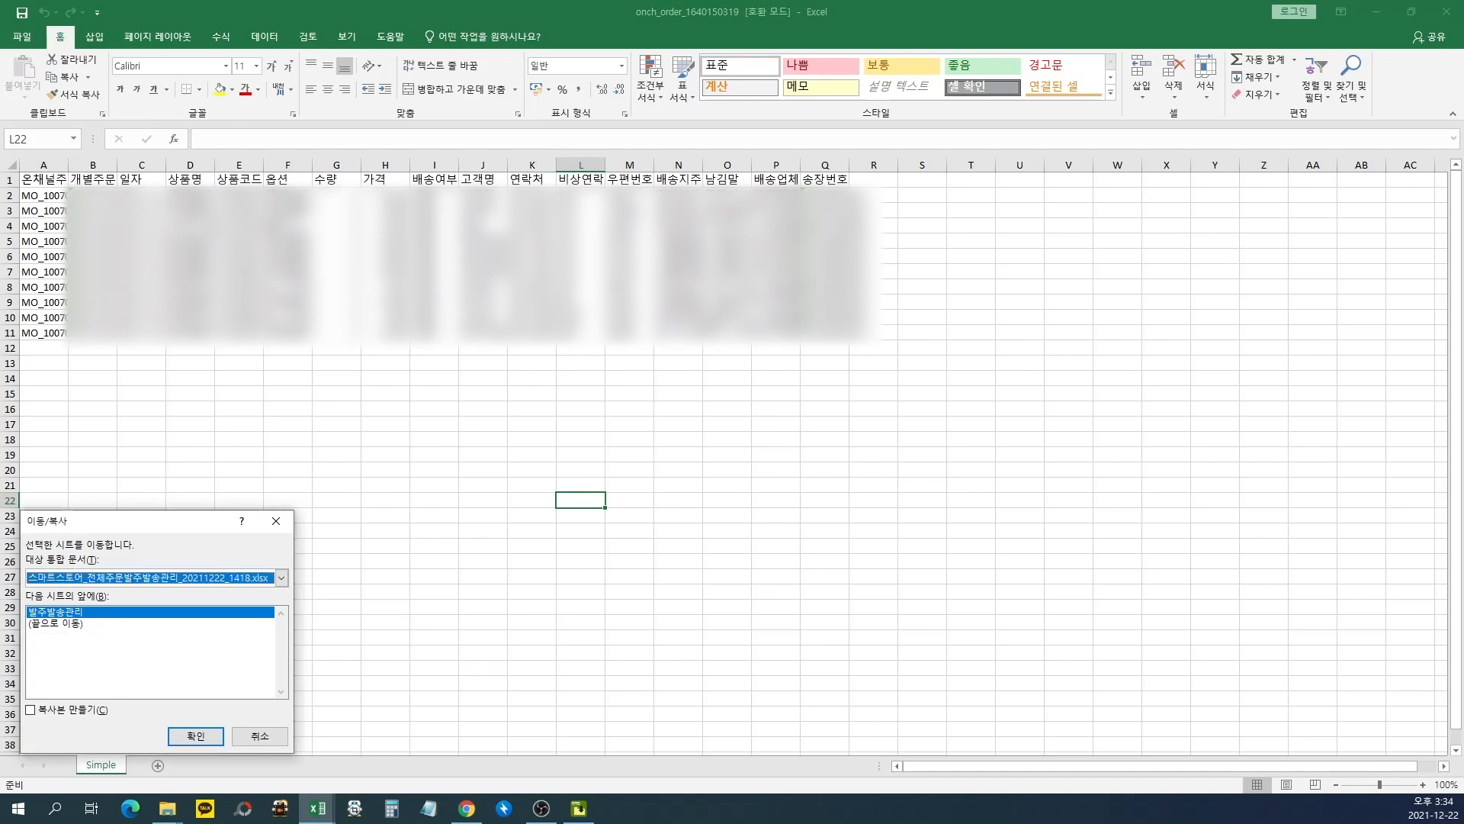
# Place the Simple sheet at the end of the destination workbook and carry out the move.
pyautogui.moveTo(94, 636); pyautogui.dragTo(25, 617)
pyautogui.click(60, 624)
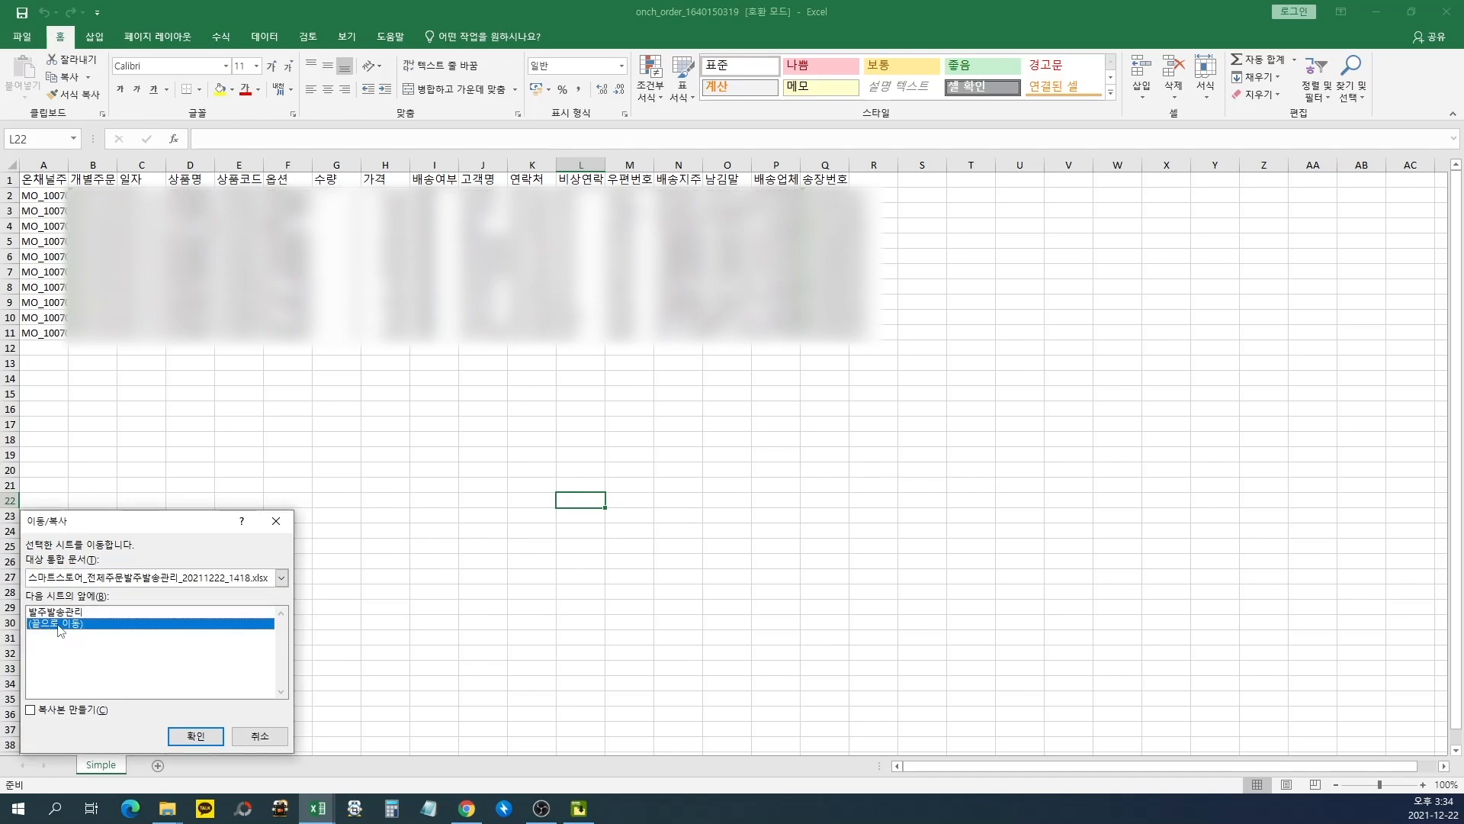
pyautogui.click(190, 737)
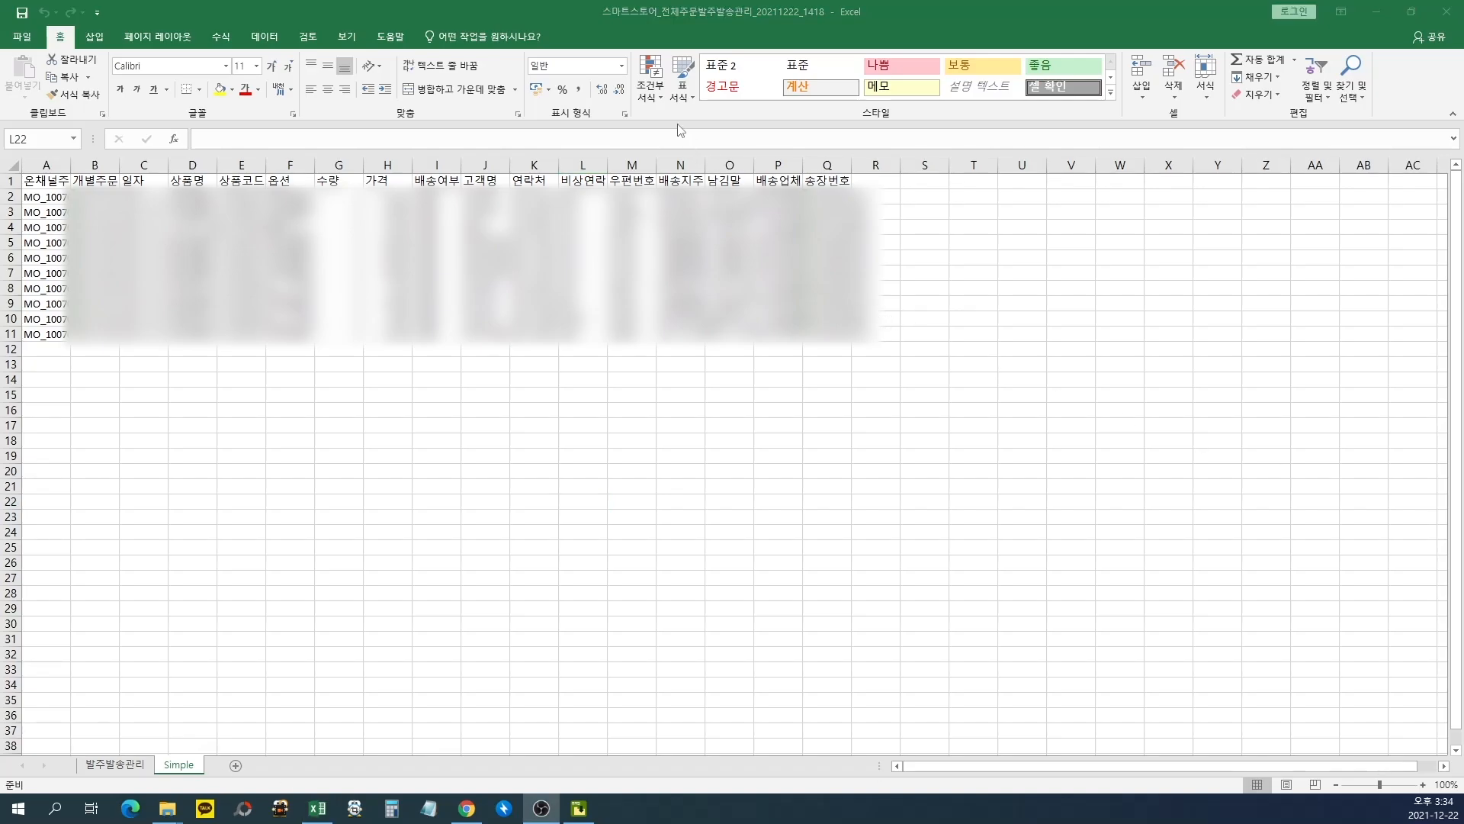
# Rename the 발주발송관리 sheet as 발송처리 in the SmartStore order workbook.
pyautogui.moveTo(597, 17); pyautogui.dragTo(663, 19)
pyautogui.moveTo(74, 749); pyautogui.dragTo(215, 787)
pyautogui.moveTo(78, 773); pyautogui.dragTo(144, 775)
pyautogui.click(122, 772)
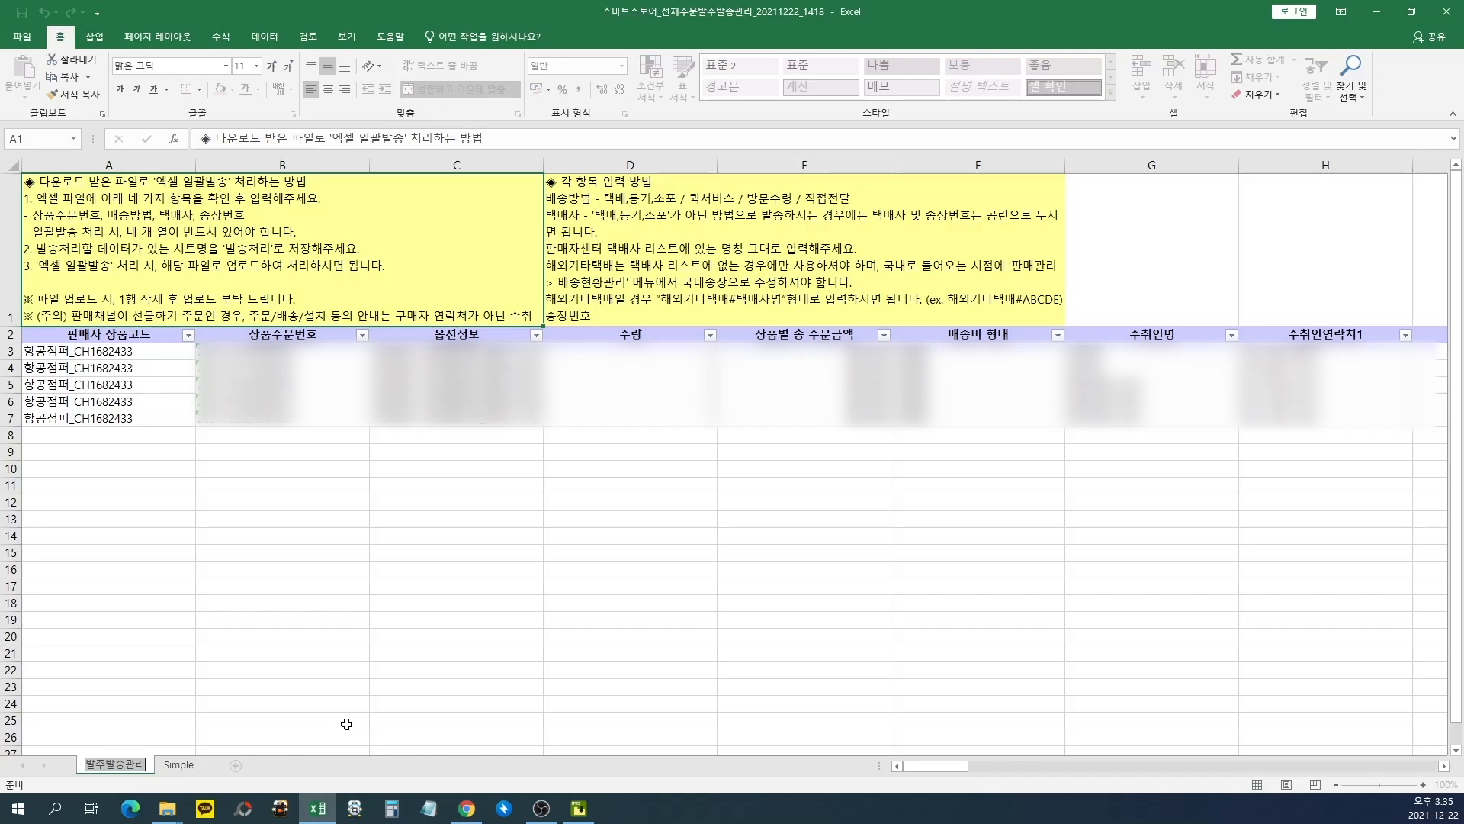
pyautogui.write('발송처리')
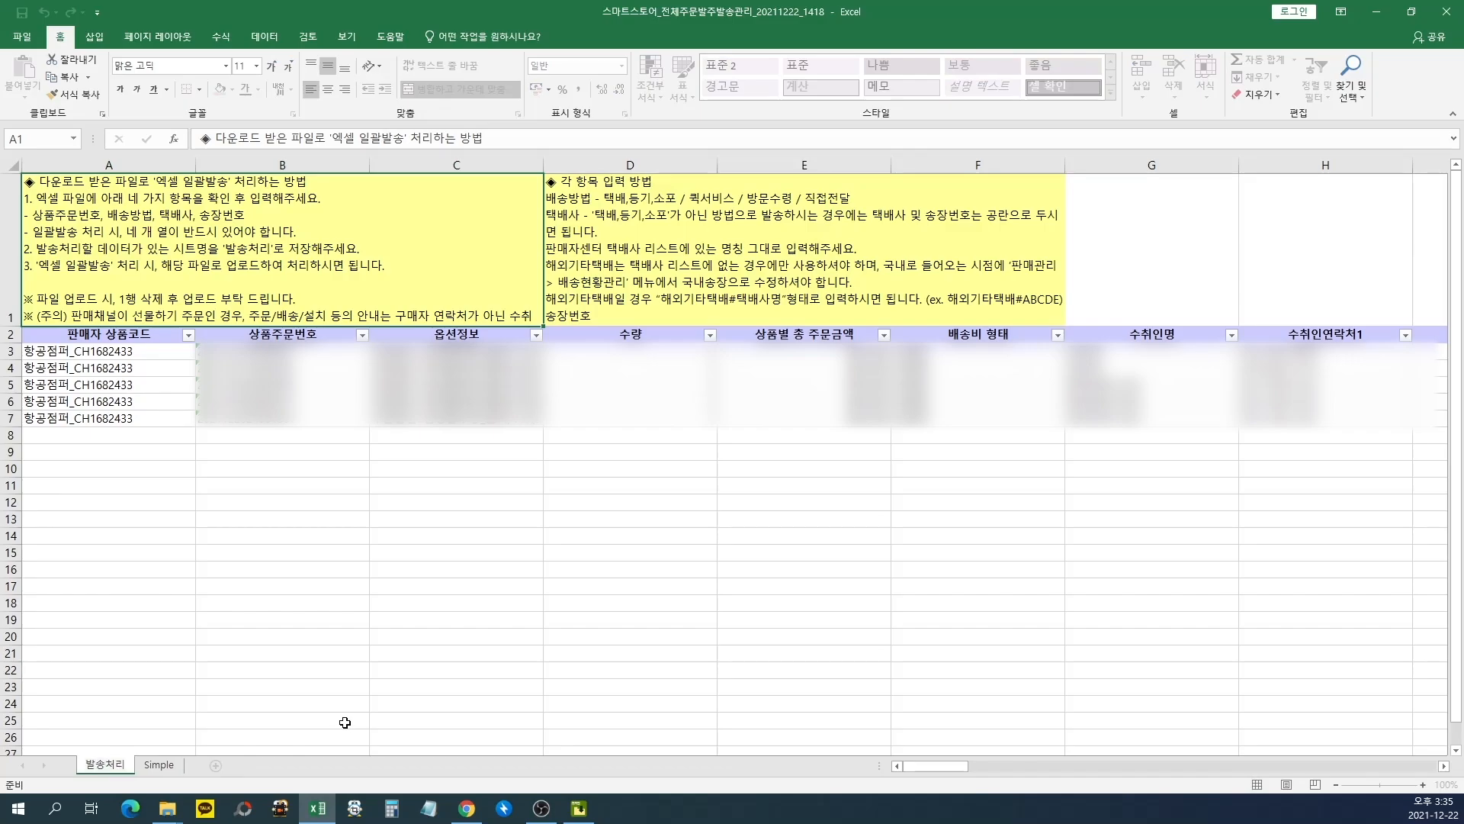
pyautogui.press('Return')
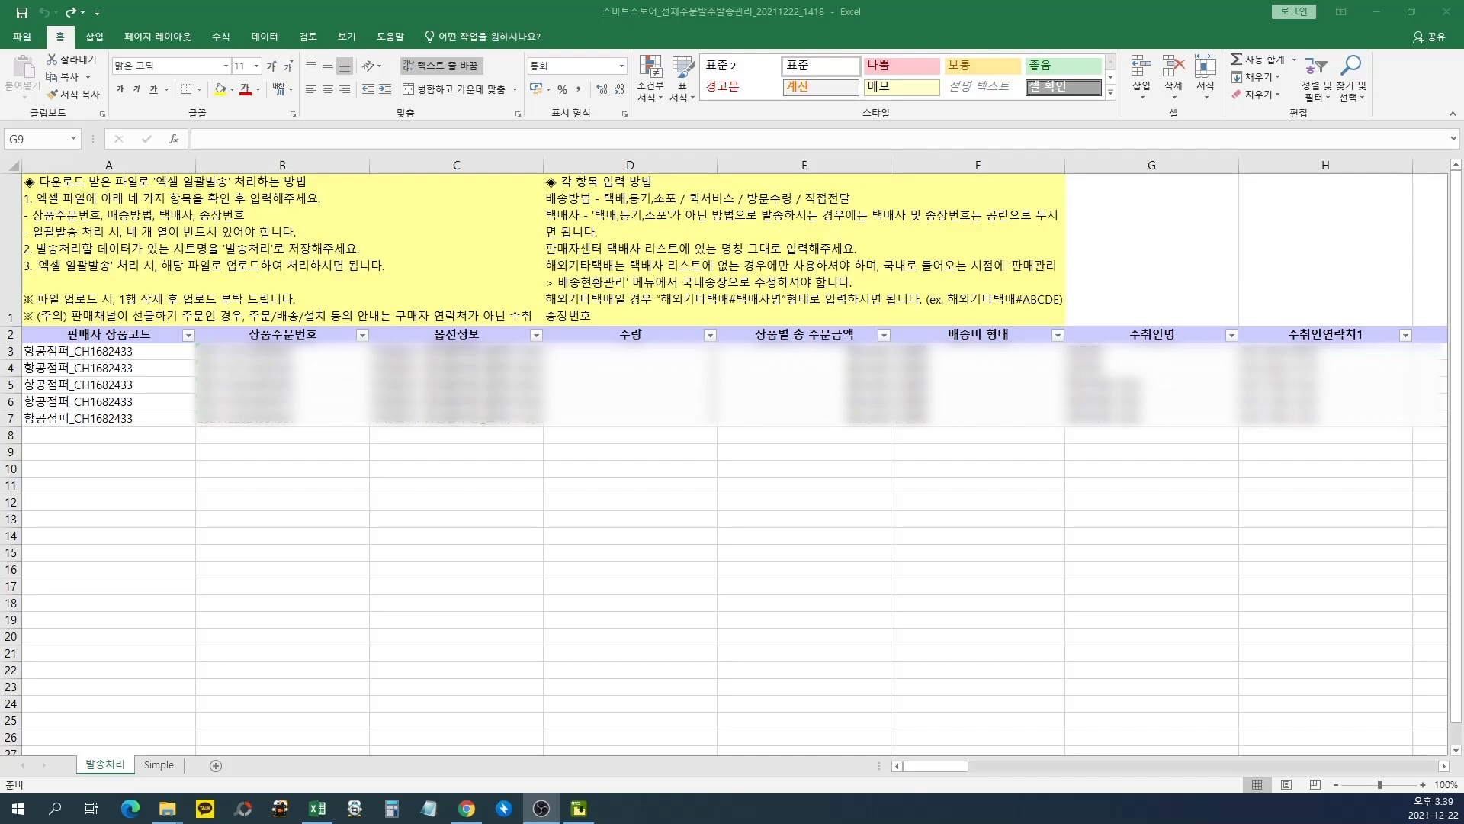
pyautogui.click(424, 503)
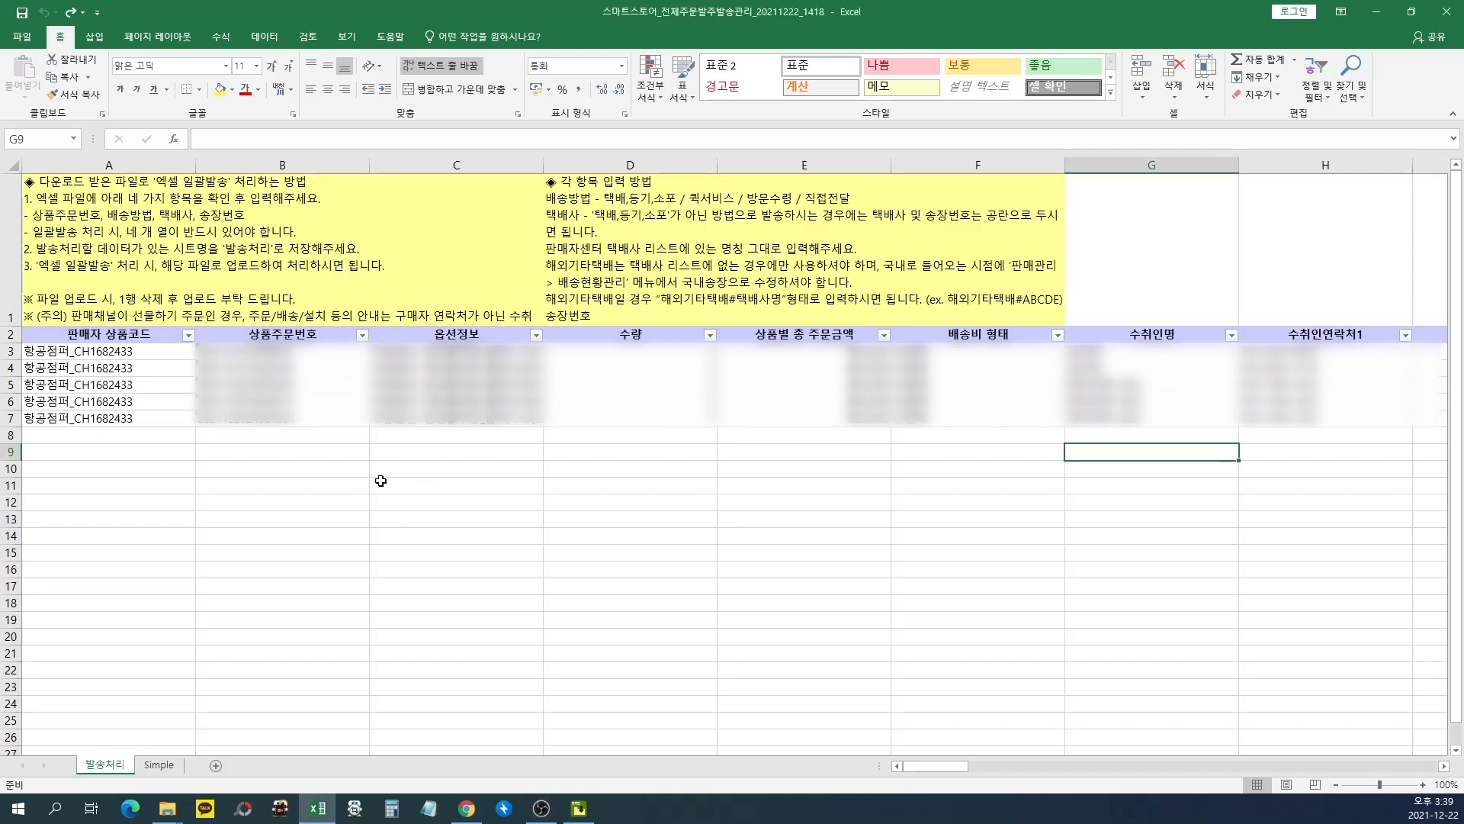
# Delete row 1 with the yellow upload instructions from the 발송처리 sheet.
pyautogui.click(6, 275)
pyautogui.rightClick(7, 274)
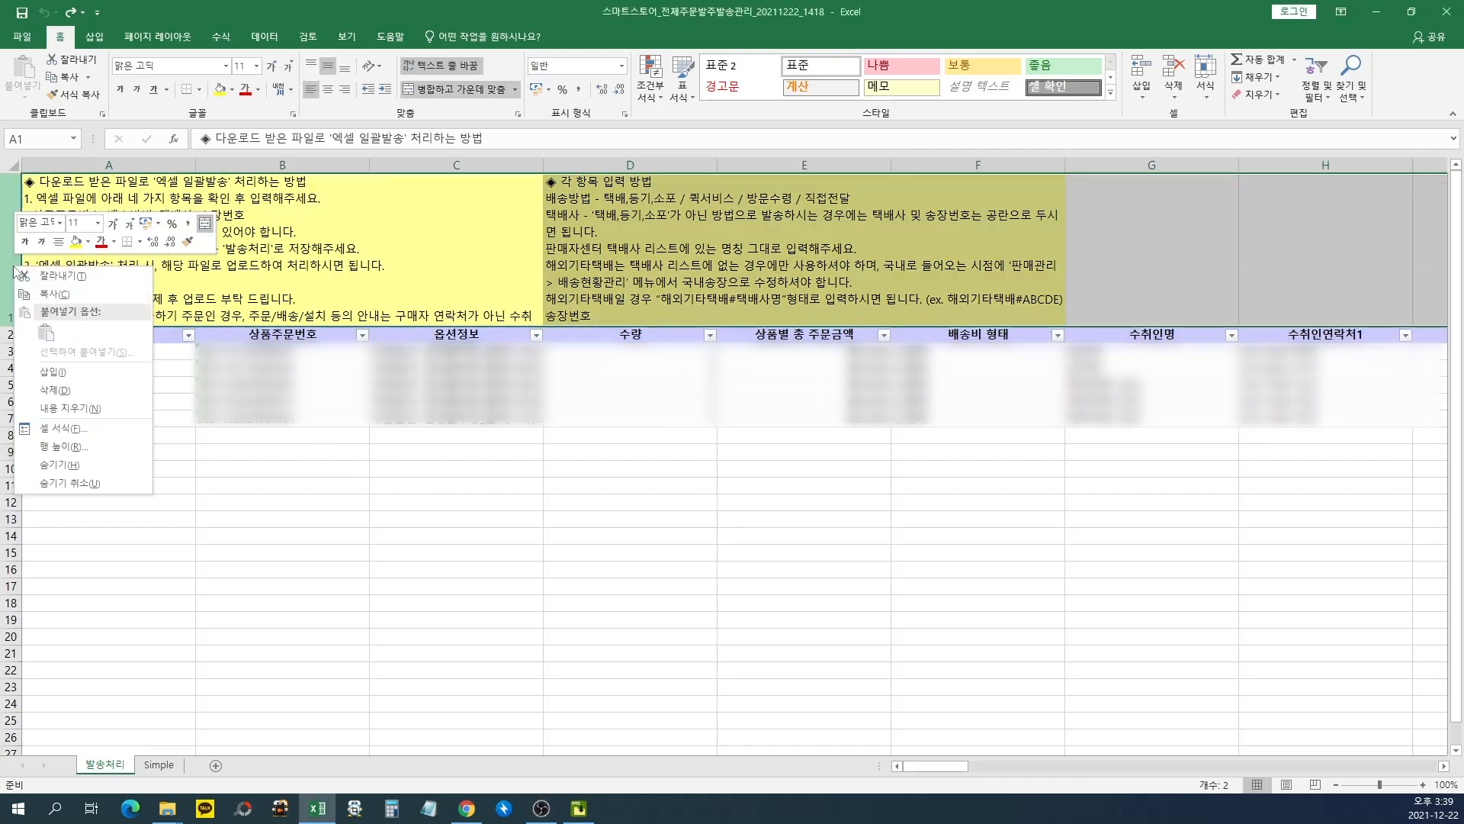
pyautogui.click(76, 390)
pyautogui.click(572, 354)
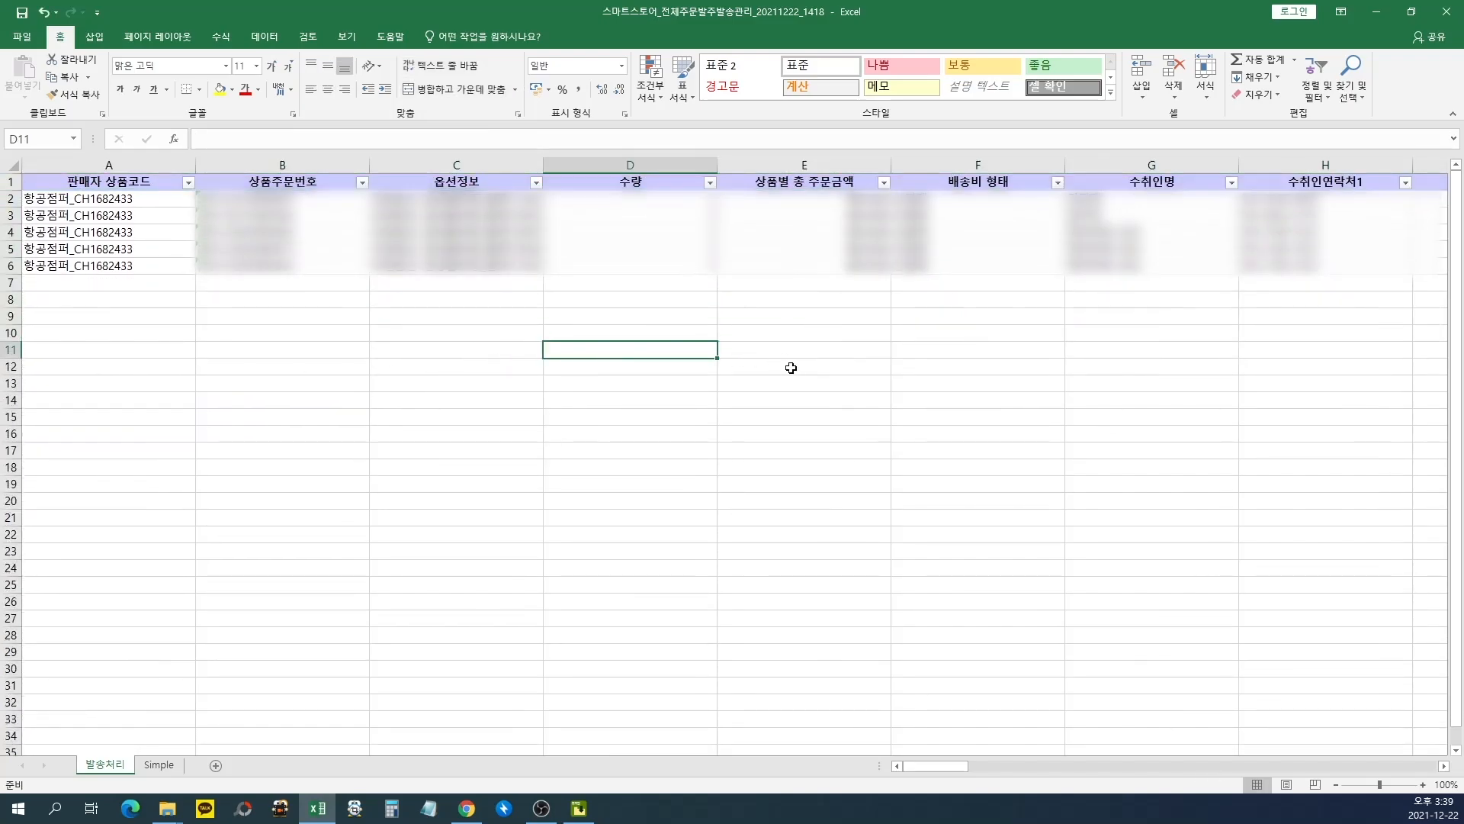
# Examine the 택배사 and 송장번호 columns of the 발송처리 sheet.
pyautogui.press('Right')
pyautogui.press('Right')
pyautogui.press('Right')
pyautogui.press('Right')
pyautogui.press('Right')
pyautogui.press('Right')
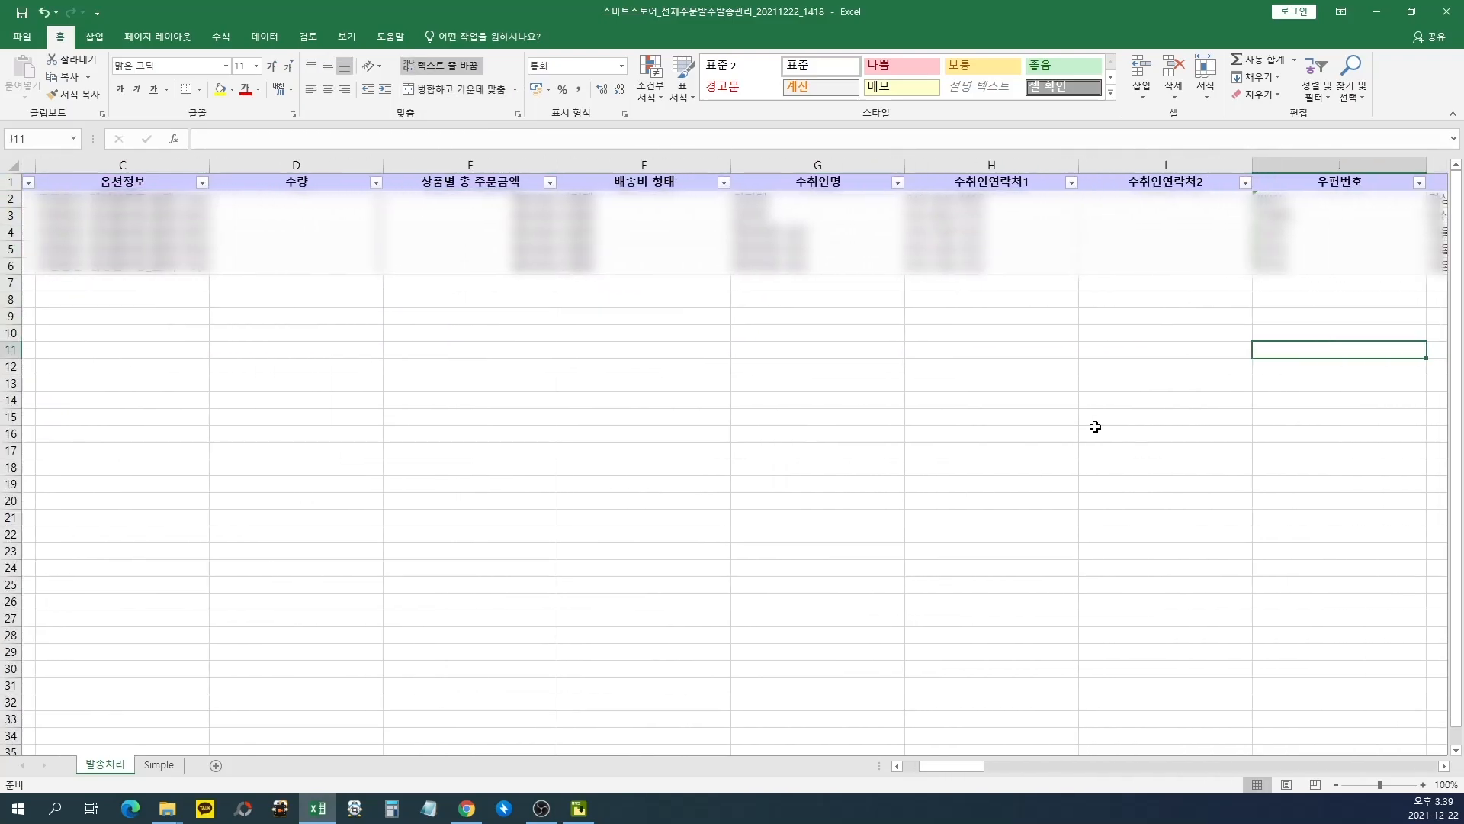
pyautogui.press('Right')
pyautogui.press('Right')
pyautogui.press('Right')
pyautogui.press('Right')
pyautogui.press('Right')
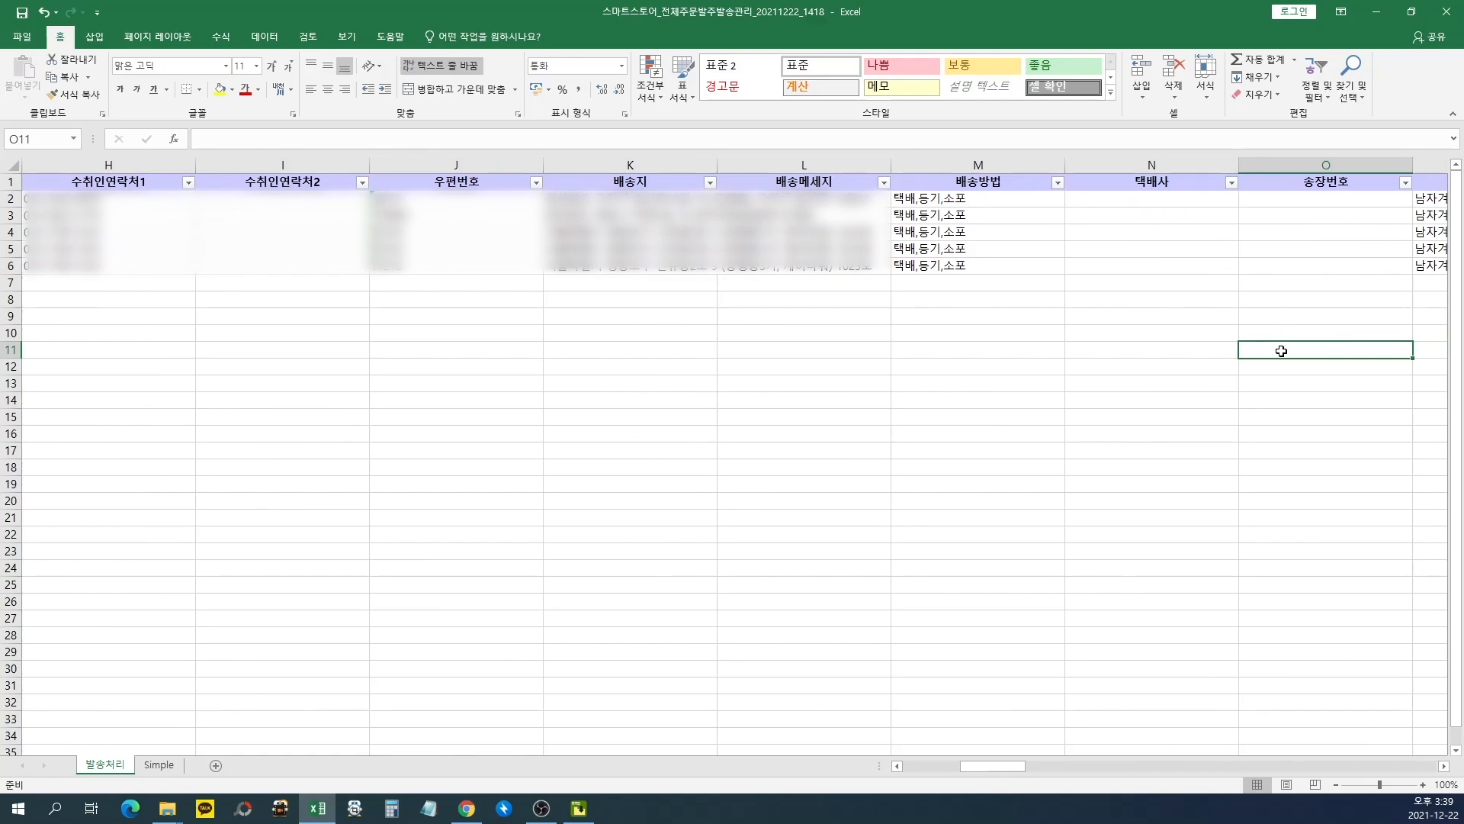
pyautogui.moveTo(1064, 150)
pyautogui.mouseDown()
pyautogui.moveTo(1157, 192)
pyautogui.moveTo(1377, 247)
pyautogui.moveTo(1413, 283)
pyautogui.mouseUp()
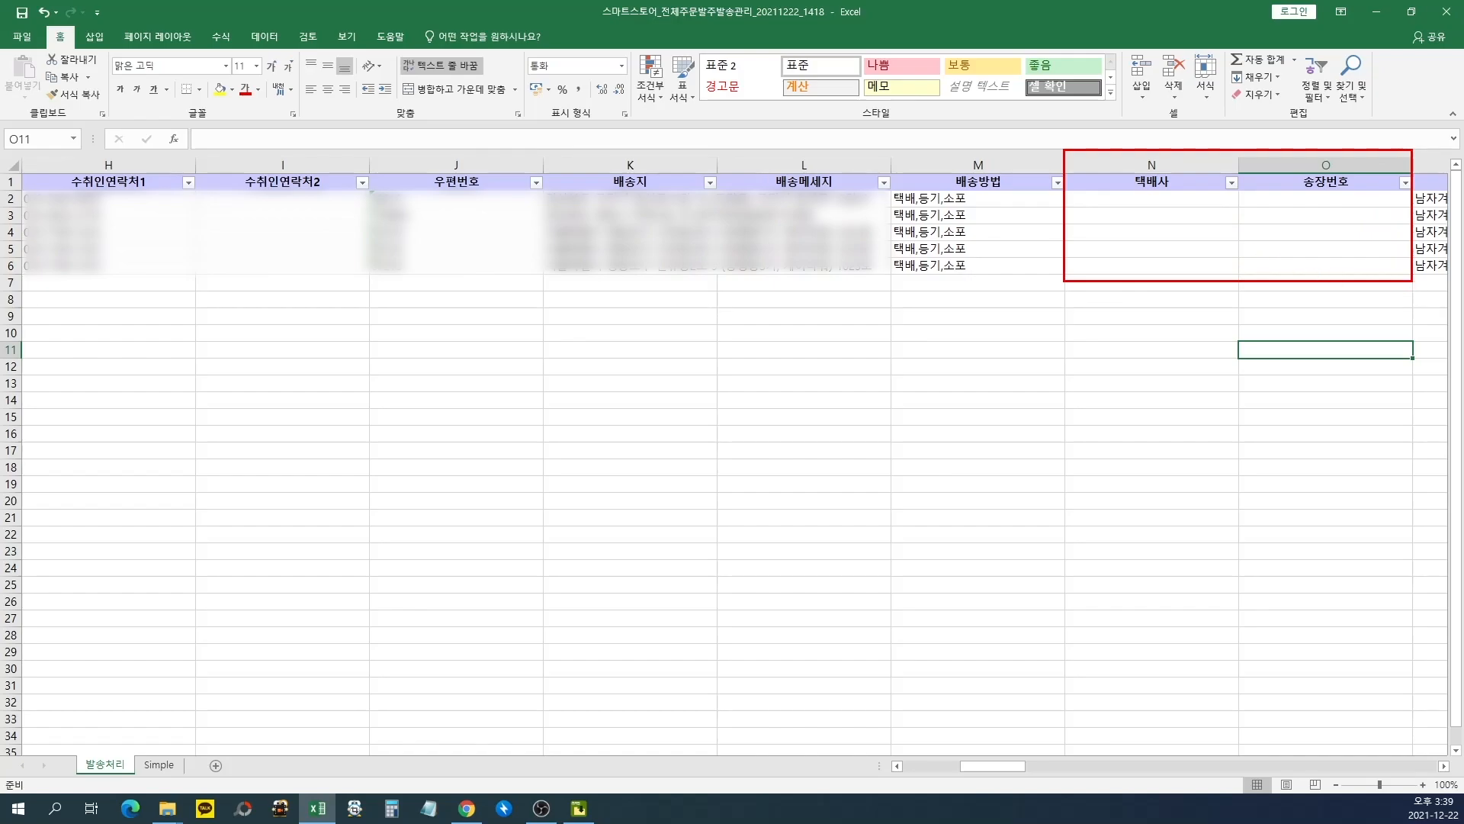
pyautogui.press('Escape')
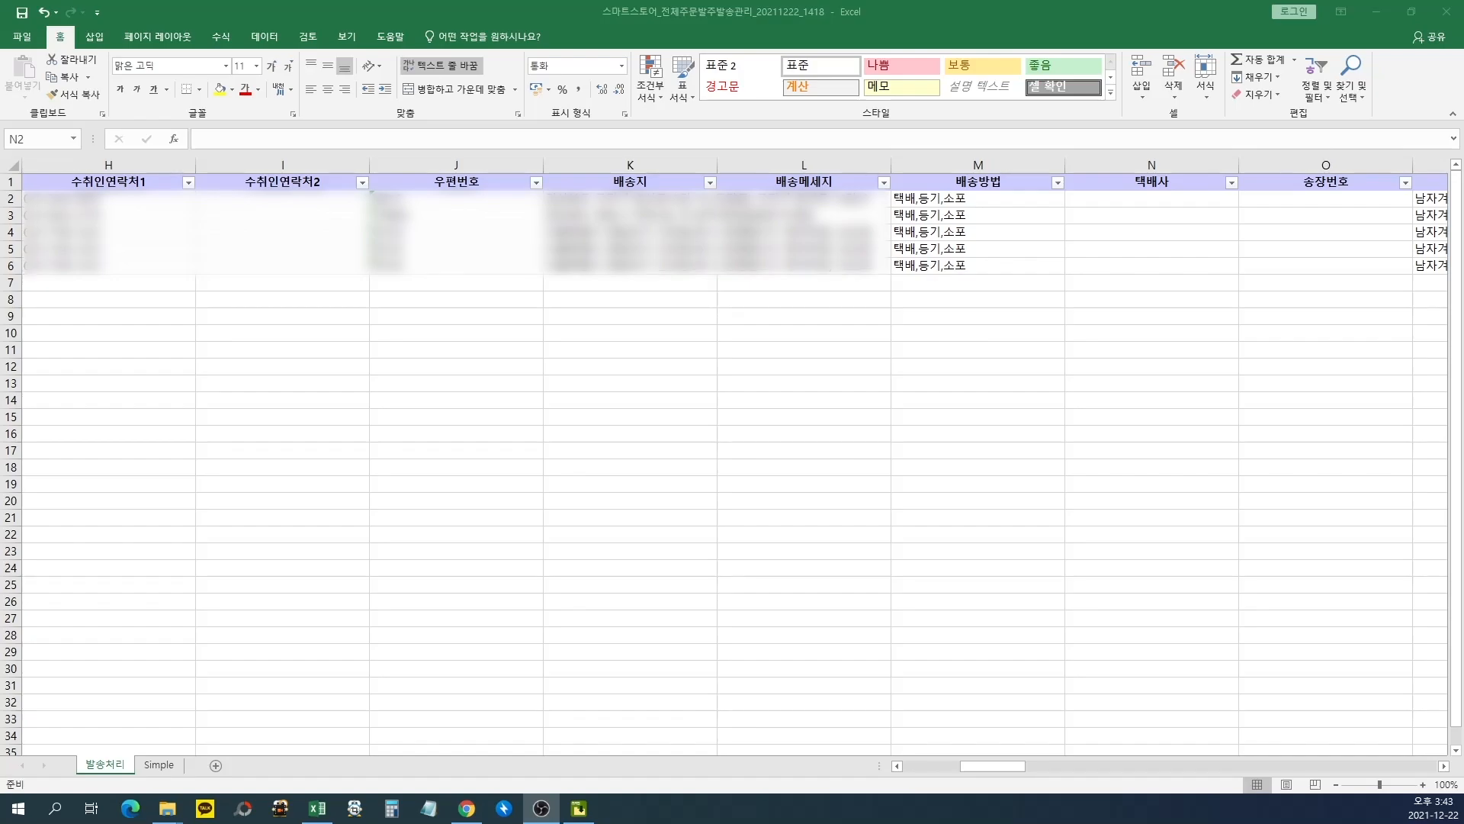
# Start a VLOOKUP formula in cell N2 of the 택배사 column with H2 (수취인연락처1) as the lookup value.
pyautogui.click(1145, 424)
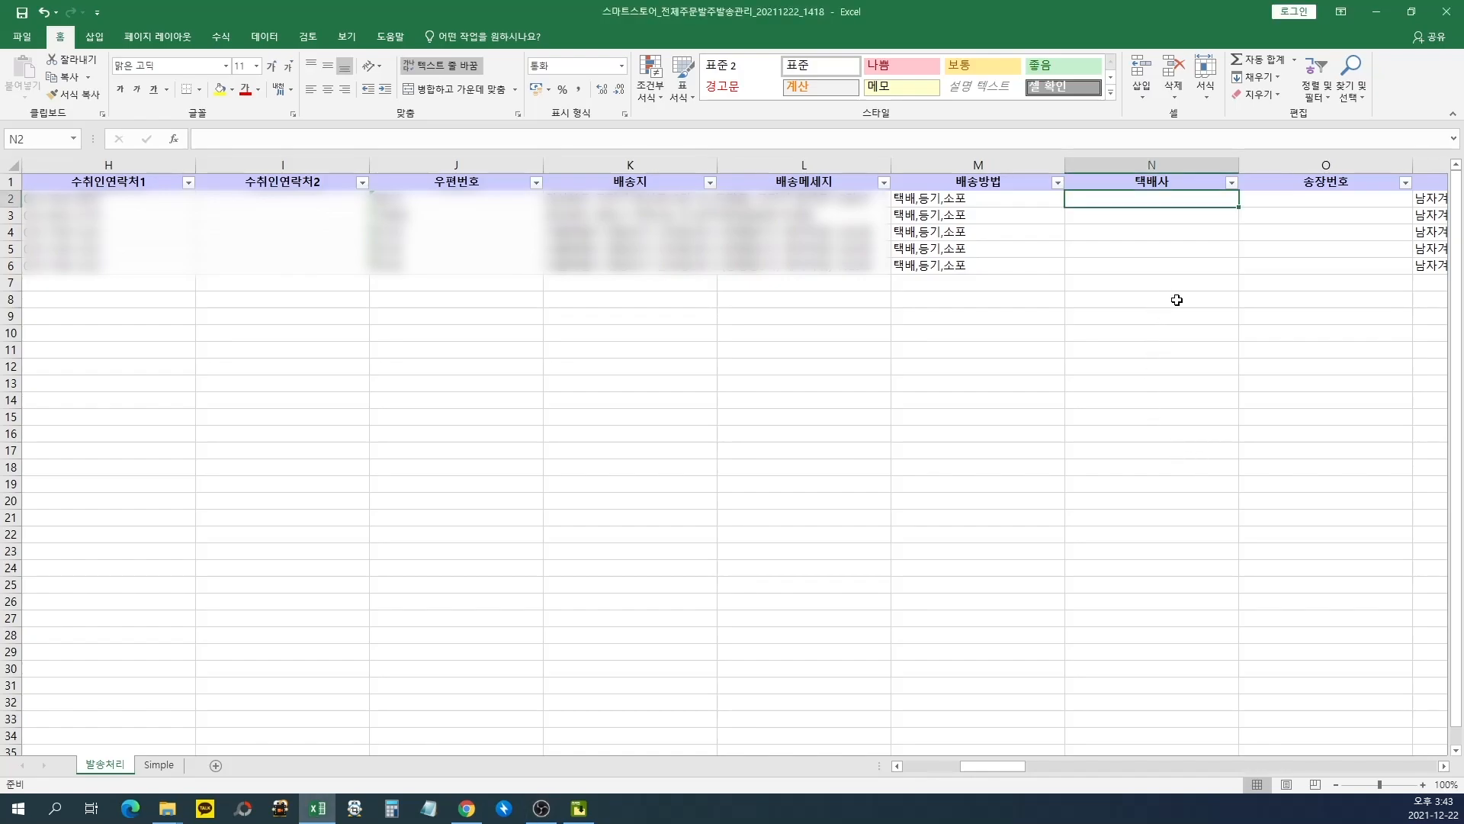
pyautogui.moveTo(1121, 186); pyautogui.dragTo(1187, 186)
pyautogui.press('Escape')
pyautogui.write('=')
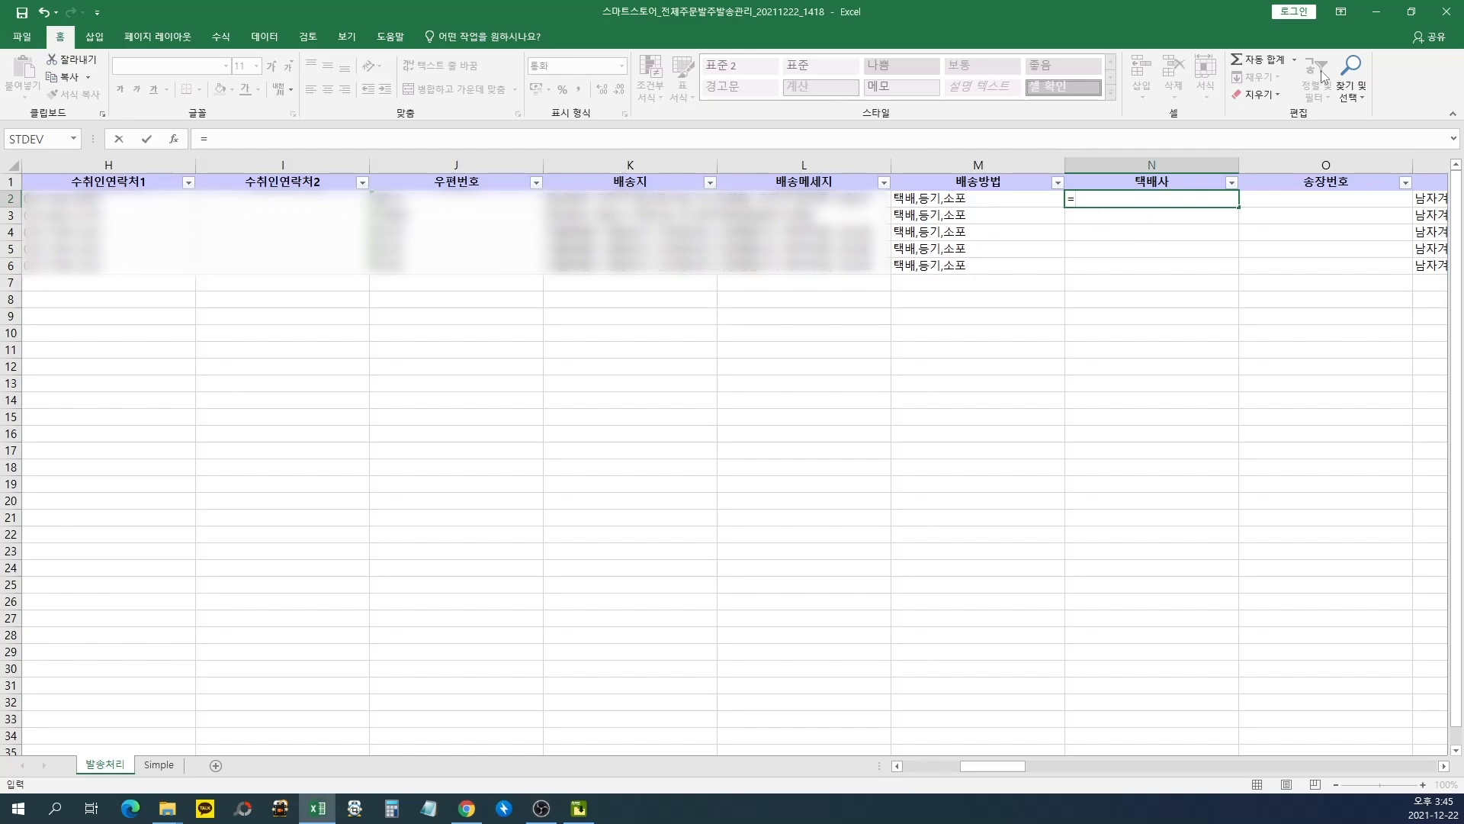
pyautogui.write('vloo')
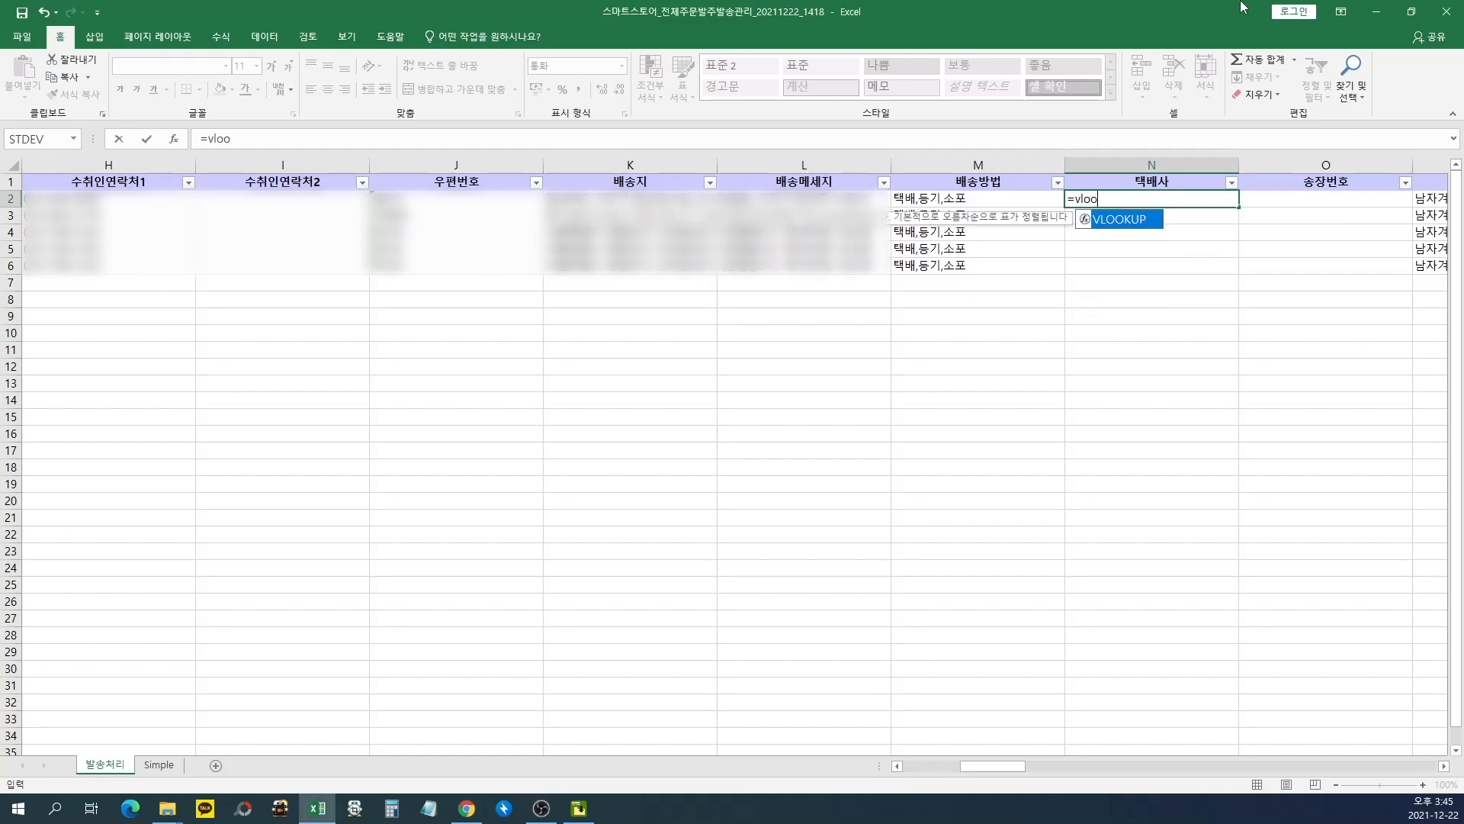
pyautogui.write('kup(')
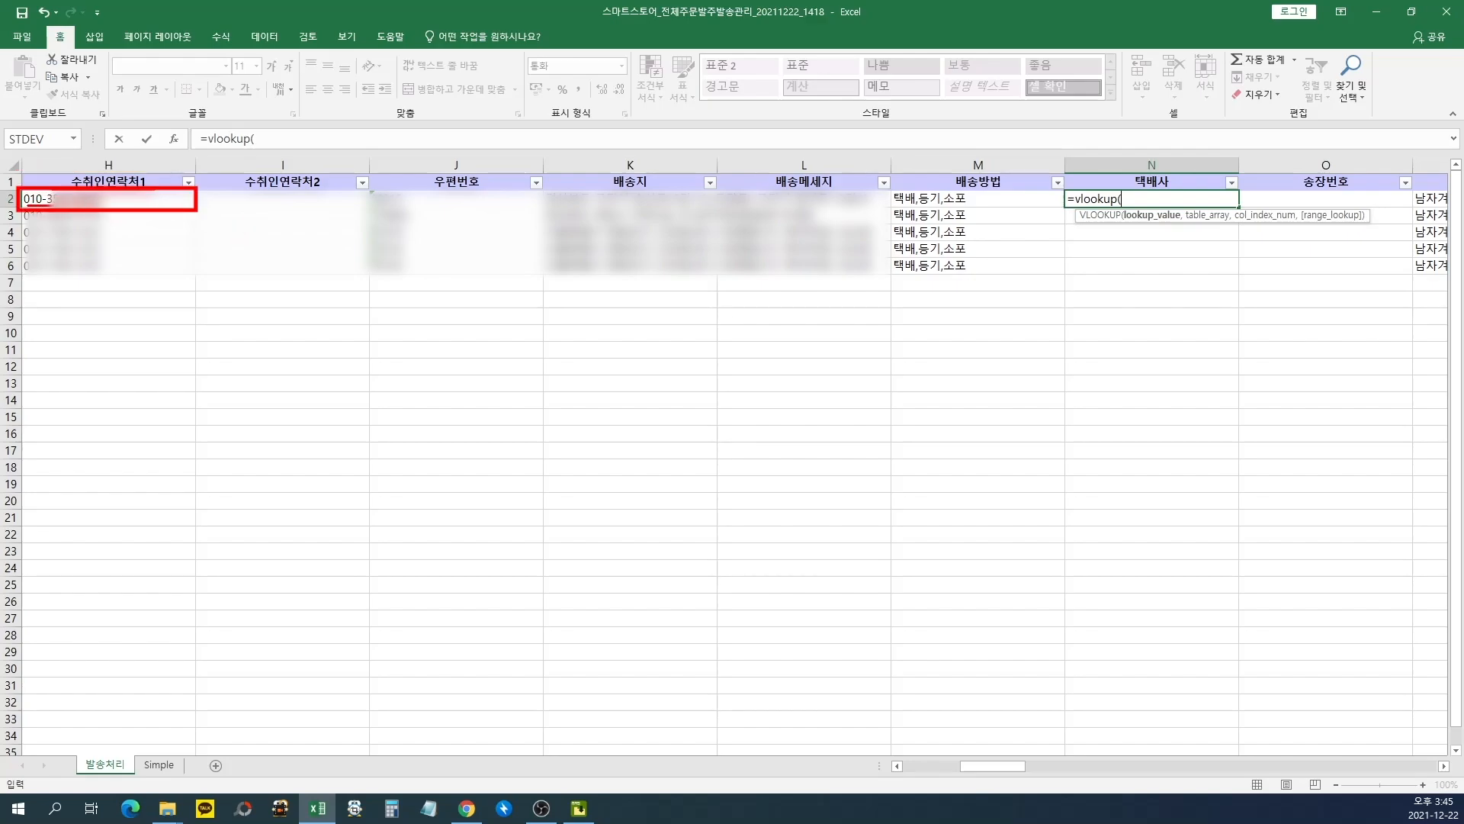
pyautogui.click(100, 200)
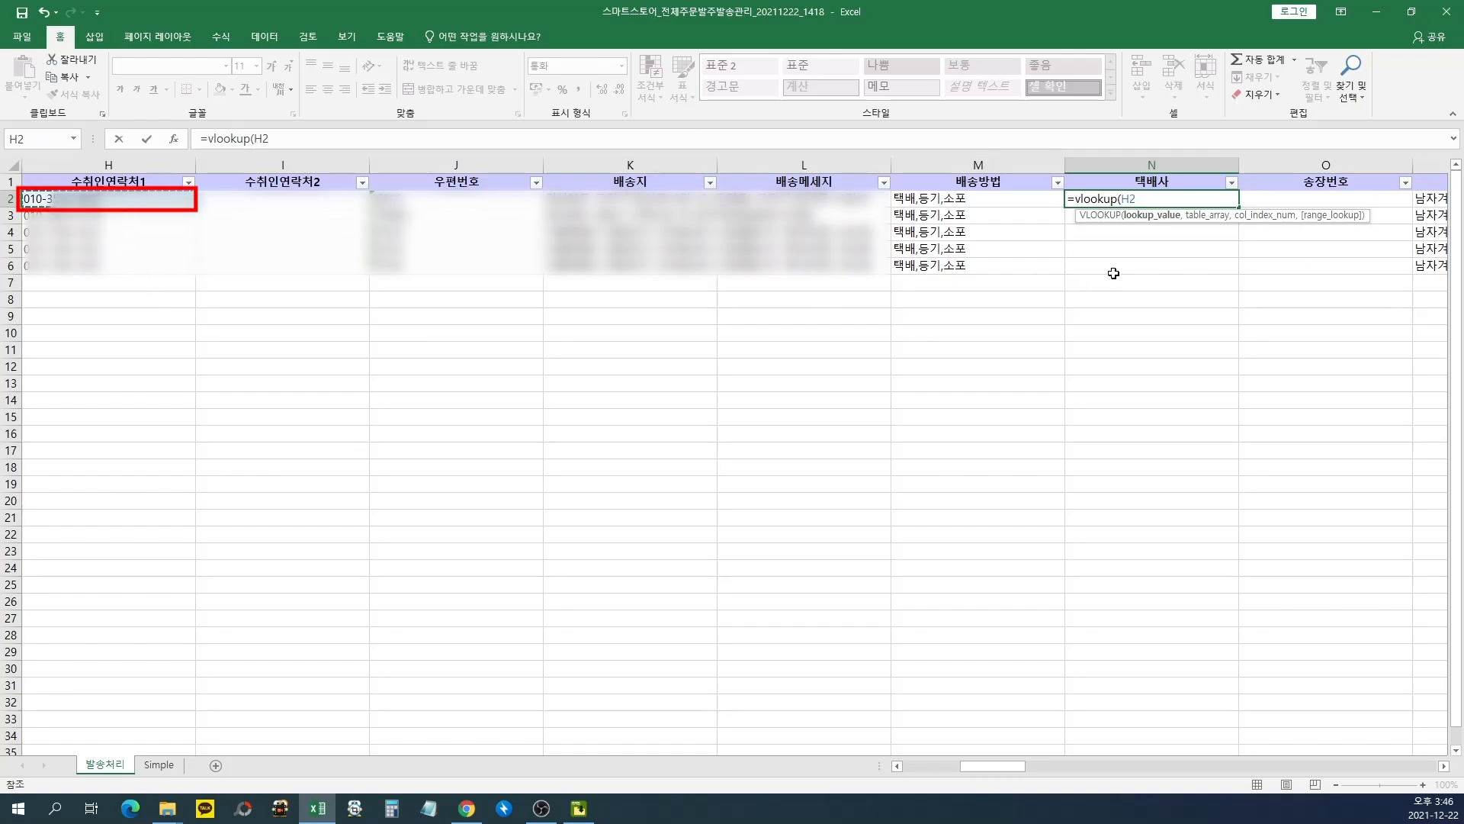
pyautogui.moveTo(1060, 186); pyautogui.dragTo(1246, 211)
pyautogui.moveTo(1002, 204)
pyautogui.mouseDown()
pyautogui.moveTo(1061, 202)
pyautogui.moveTo(1011, 218)
pyautogui.mouseUp()
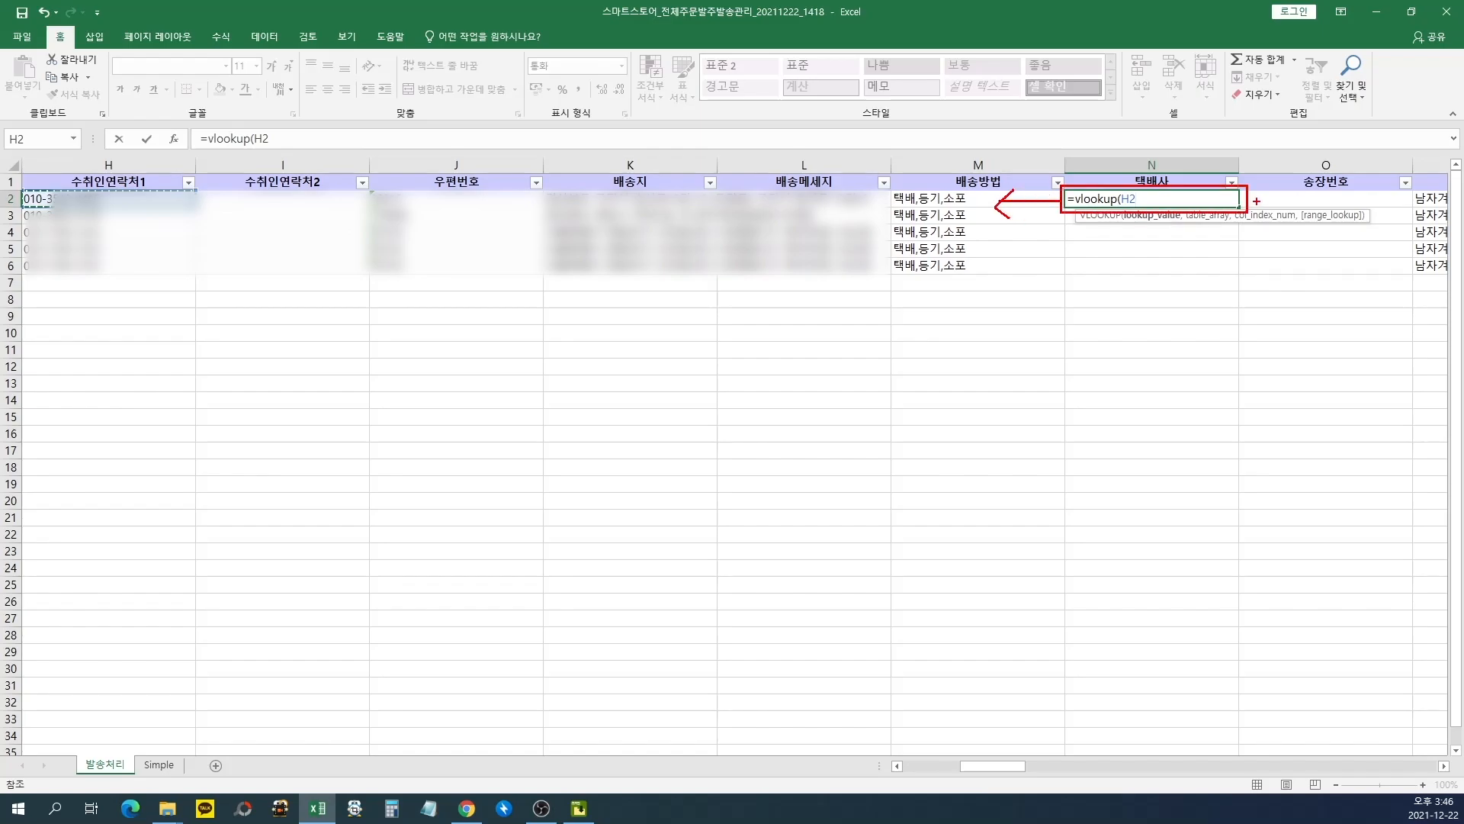
pyautogui.moveTo(1256, 202)
pyautogui.mouseDown()
pyautogui.moveTo(1362, 206)
pyautogui.moveTo(1343, 222)
pyautogui.mouseUp()
pyautogui.moveTo(1148, 220)
pyautogui.mouseDown()
pyautogui.moveTo(1147, 267)
pyautogui.moveTo(1140, 256)
pyautogui.moveTo(1162, 248)
pyautogui.moveTo(1196, 253)
pyautogui.mouseUp()
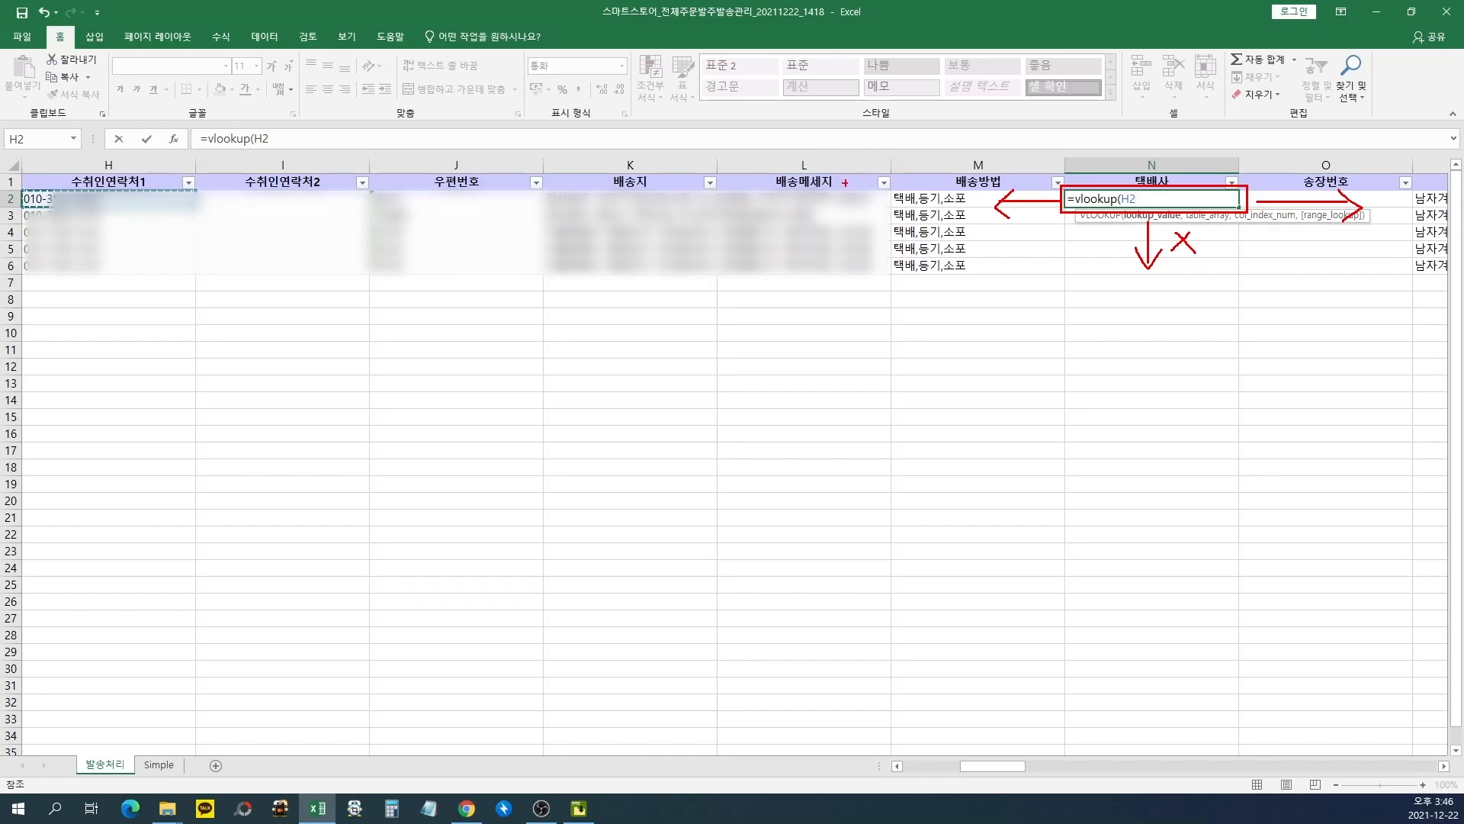
pyautogui.press('e')
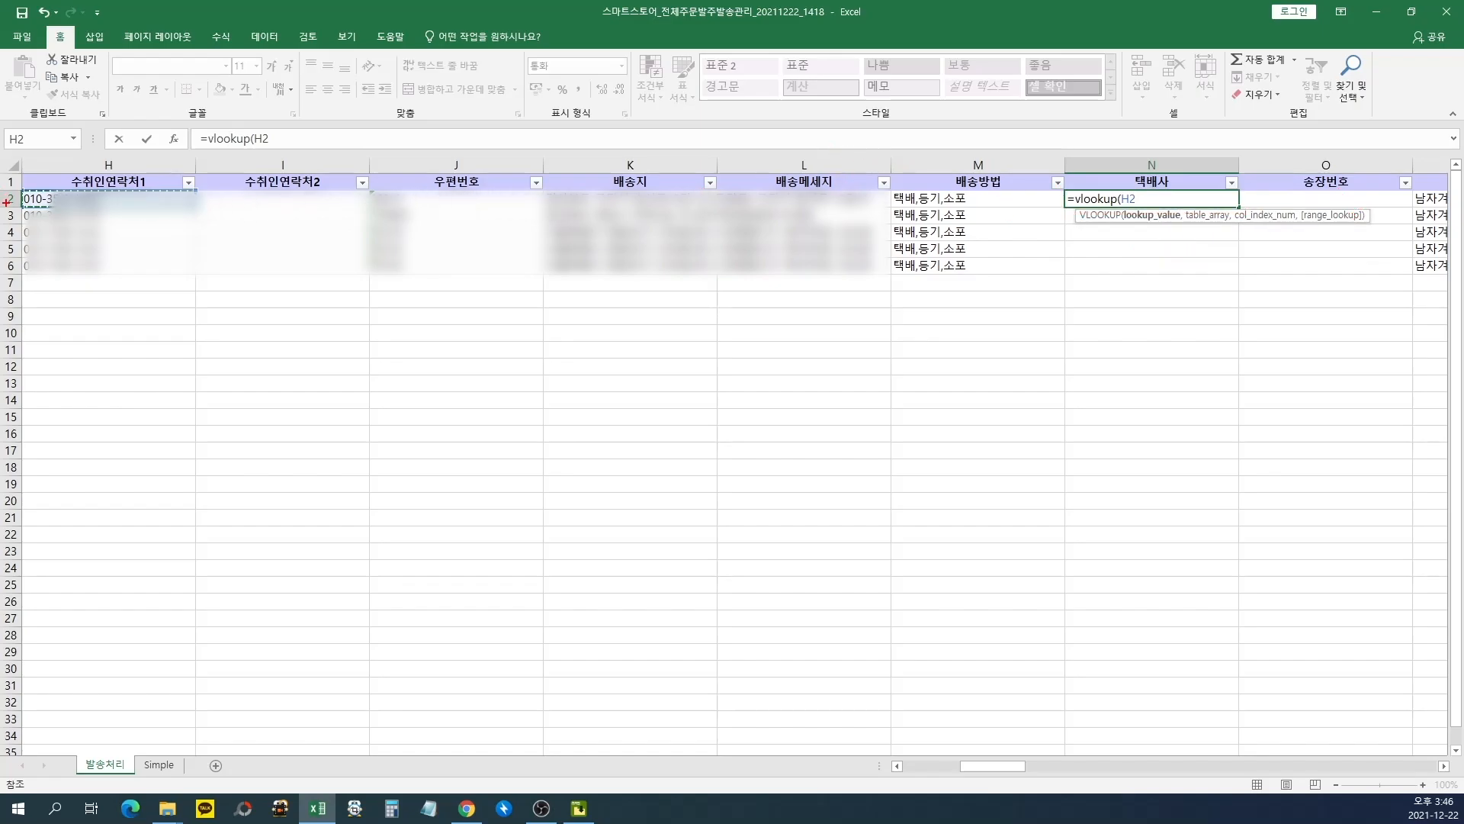
pyautogui.moveTo(12, 206); pyautogui.dragTo(1310, 207)
pyautogui.moveTo(1060, 188); pyautogui.dragTo(1160, 205)
pyautogui.moveTo(15, 187); pyautogui.dragTo(198, 204)
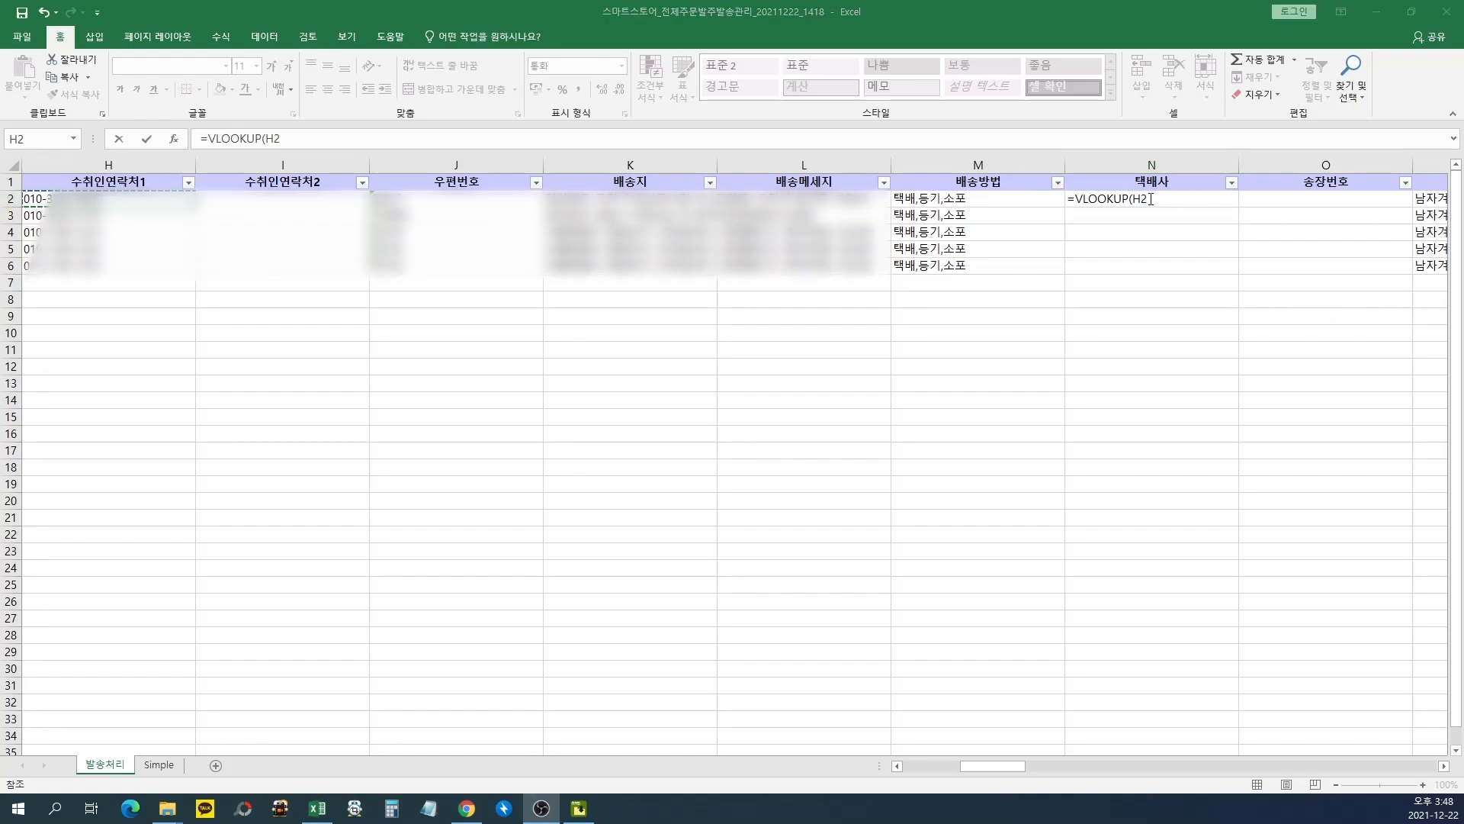
# Set the VLOOKUP table array to columns K:Q of the Simple sheet and the column index to 6.
pyautogui.click(1151, 199)
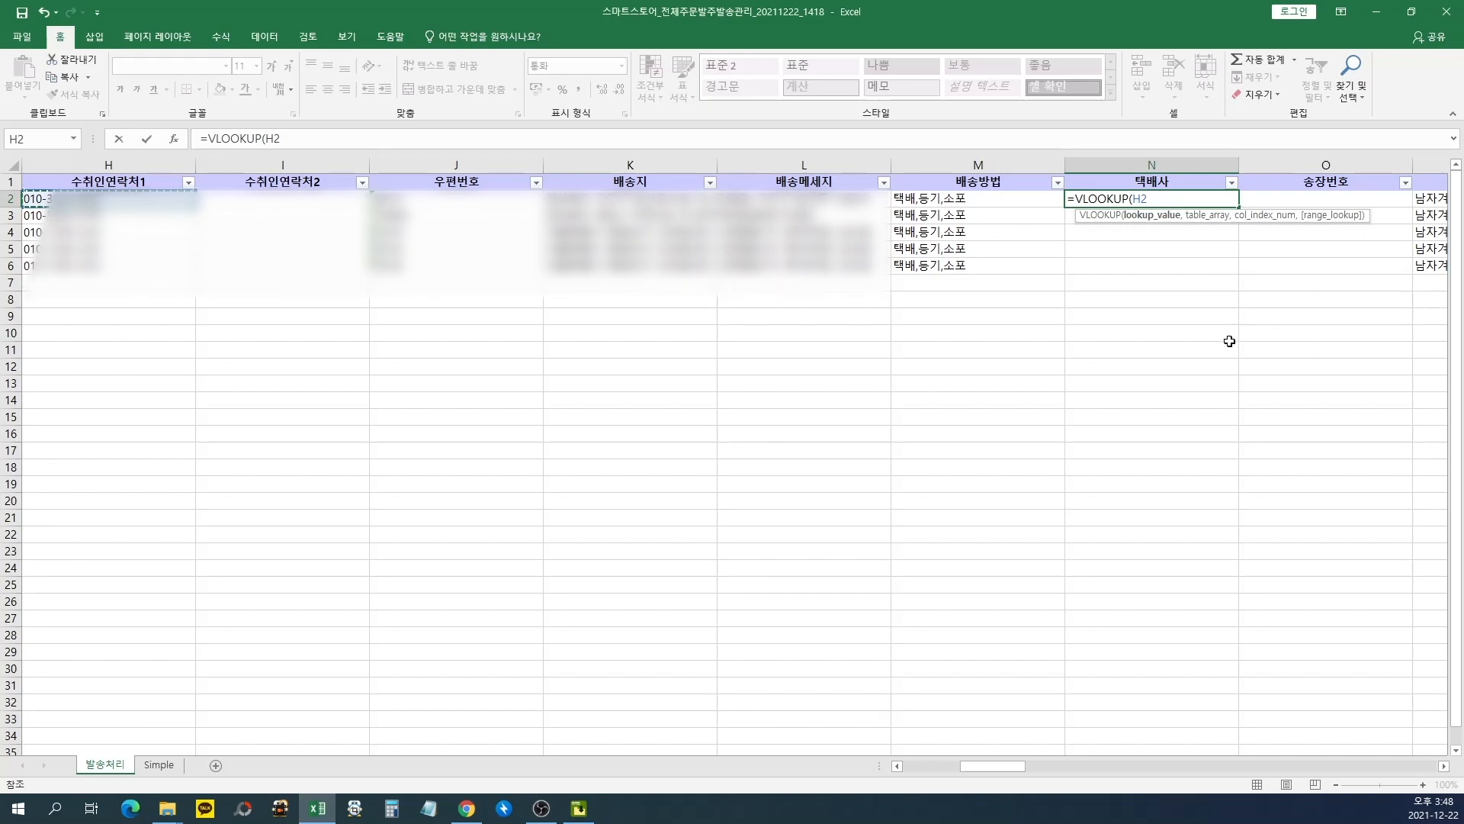
pyautogui.write(',')
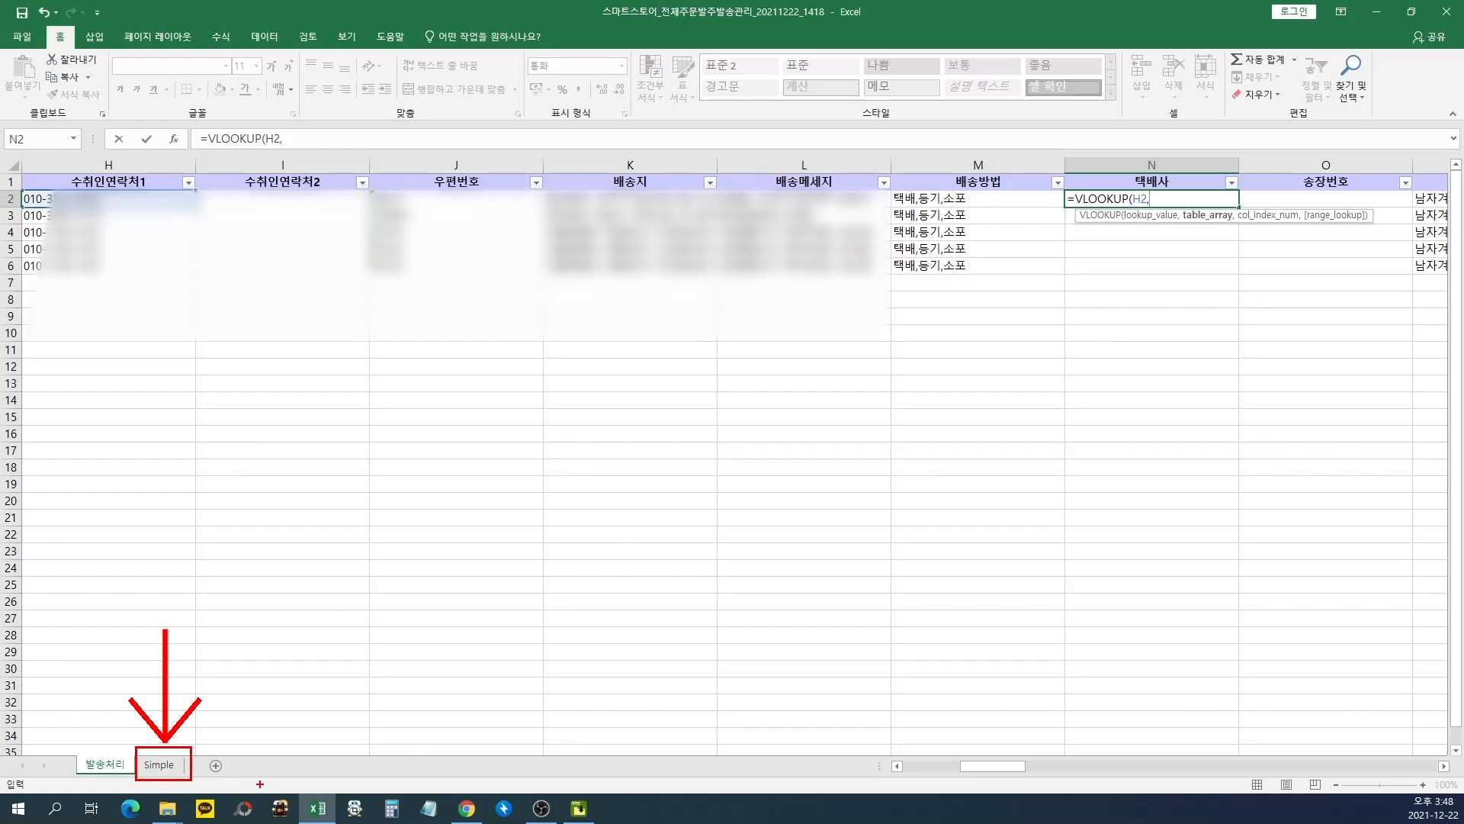
pyautogui.click(157, 764)
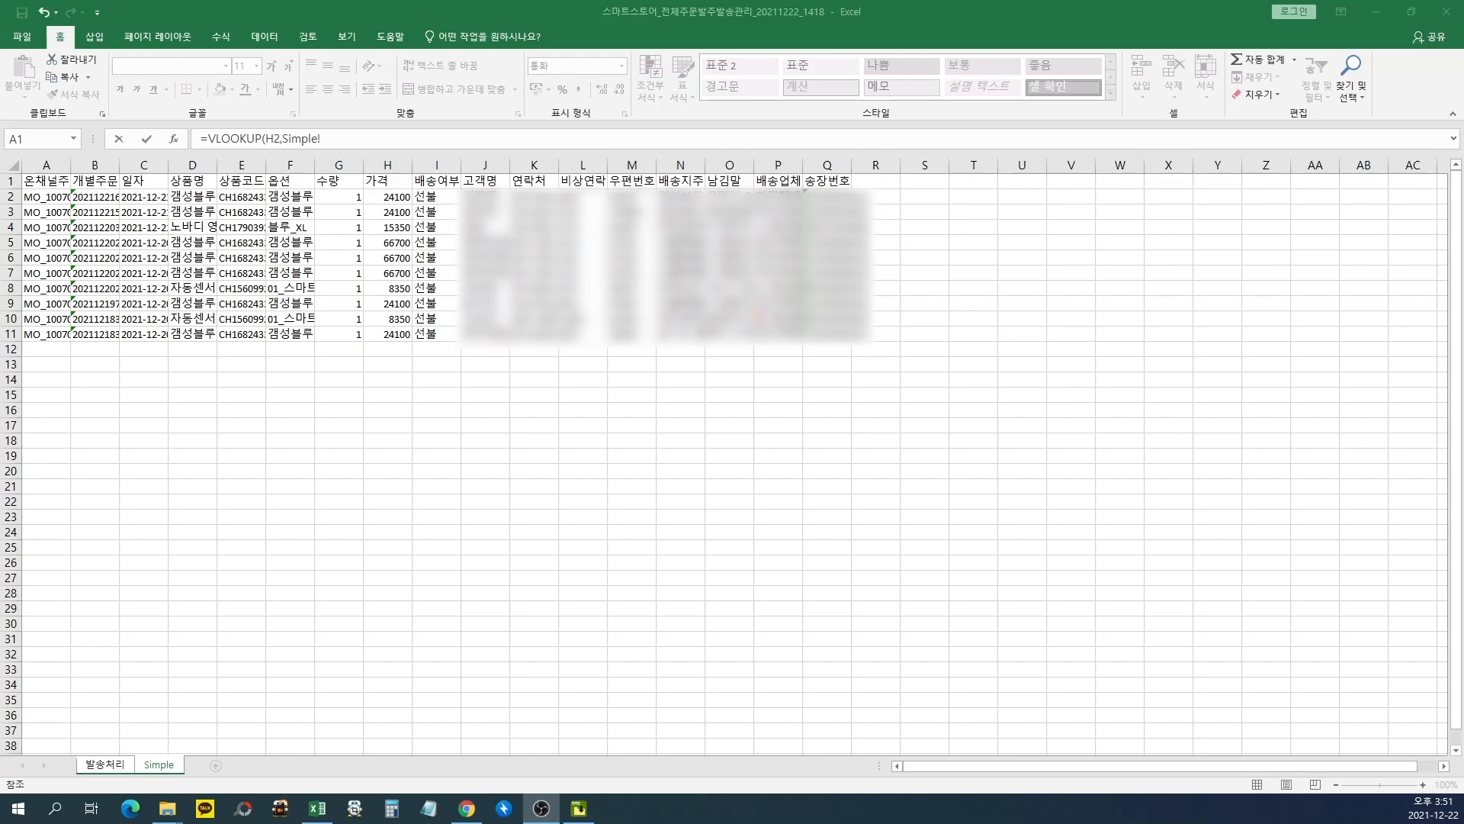
pyautogui.moveTo(512, 154); pyautogui.dragTo(851, 172)
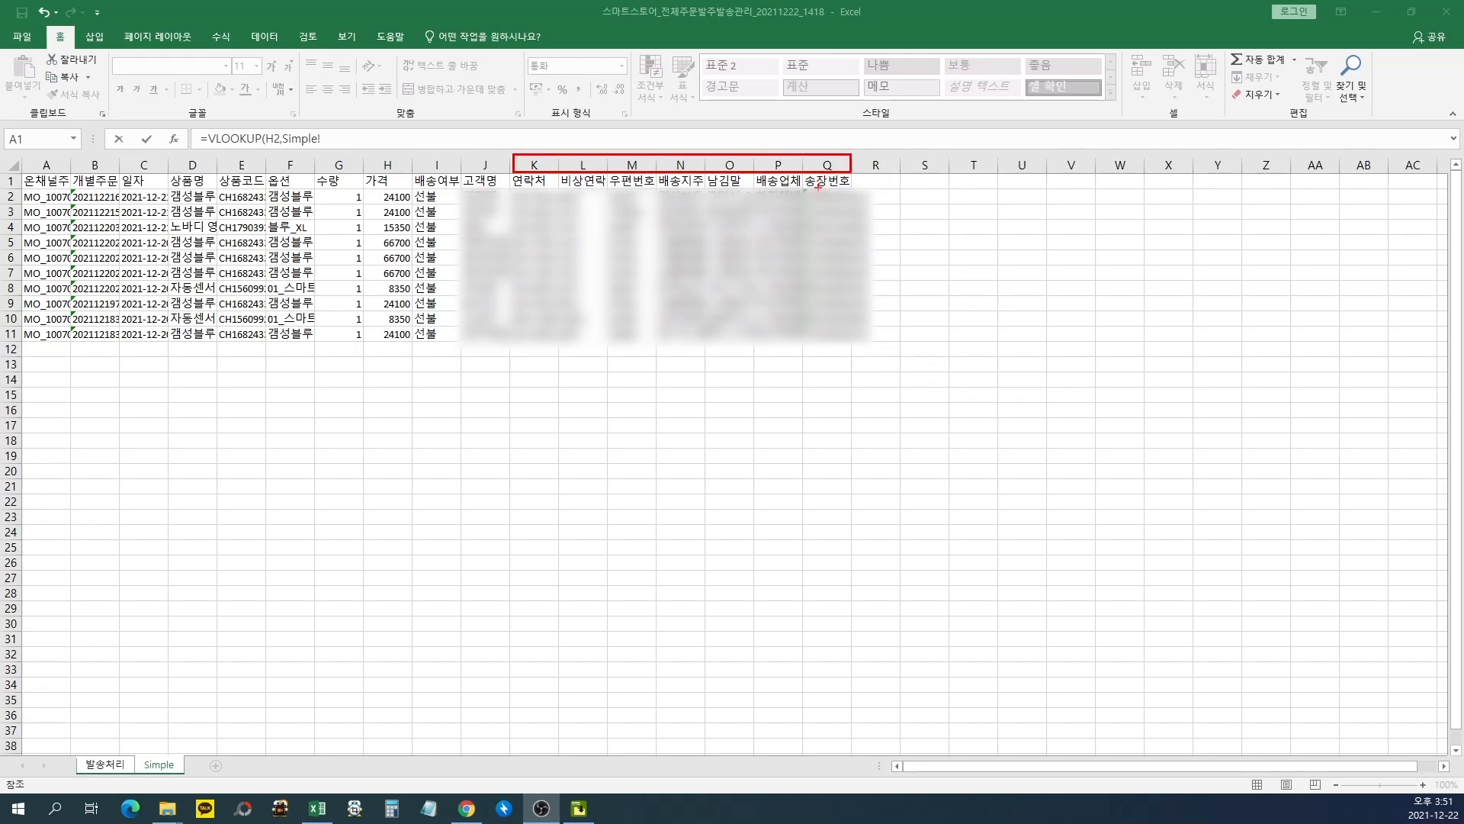
pyautogui.press('Escape')
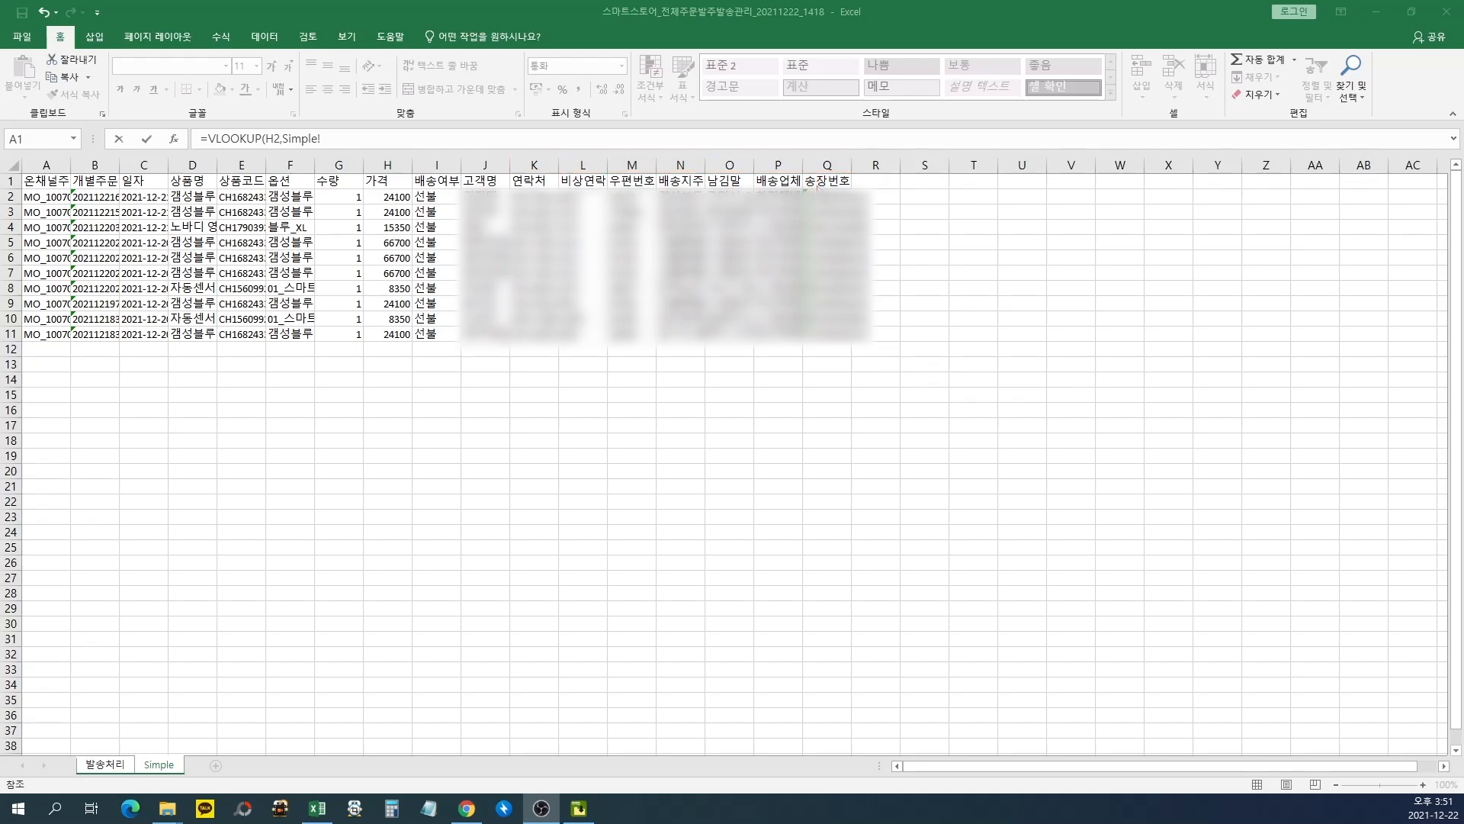
pyautogui.click(536, 162)
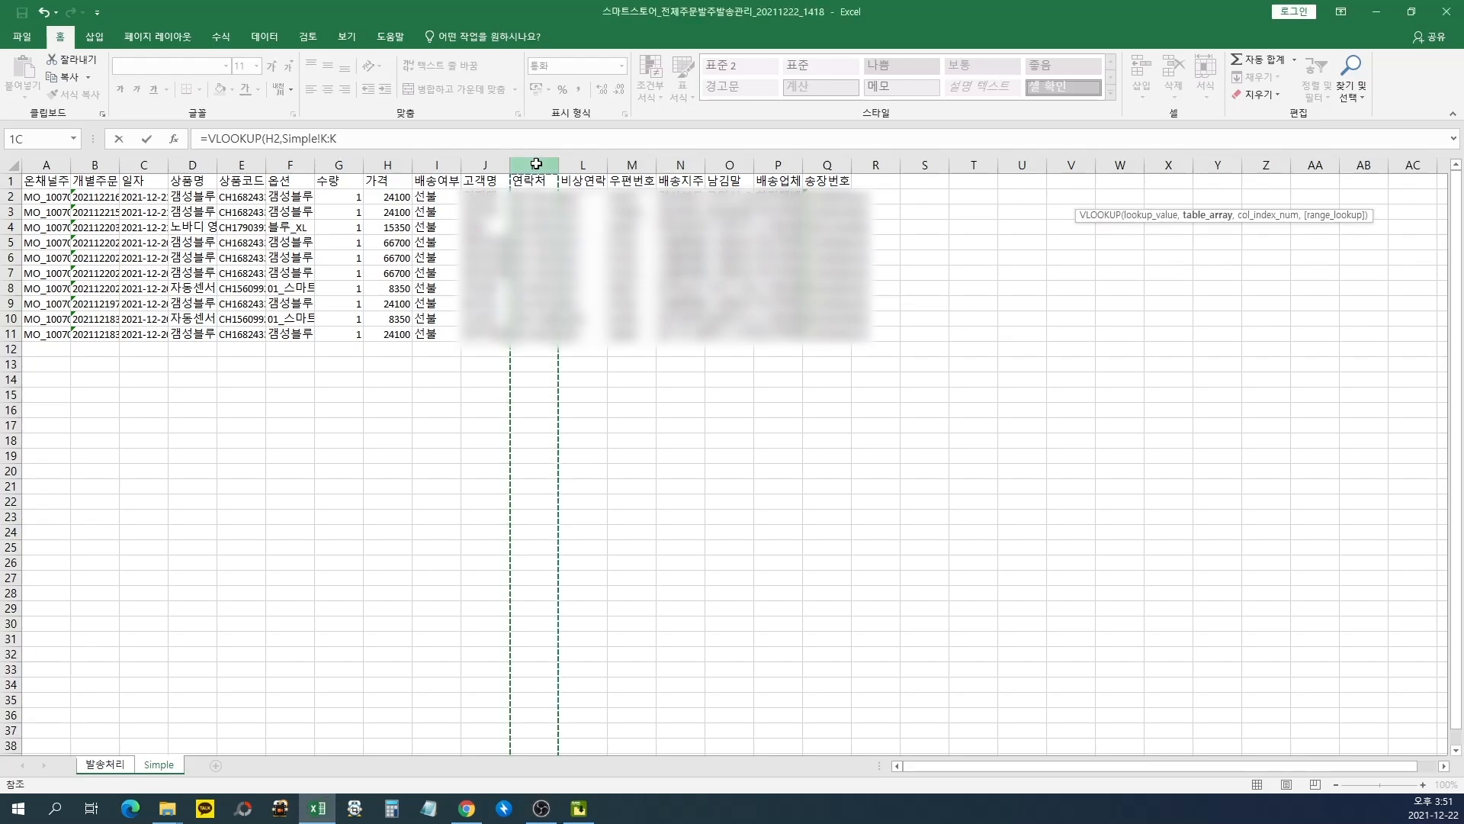
pyautogui.moveTo(536, 162); pyautogui.dragTo(822, 167)
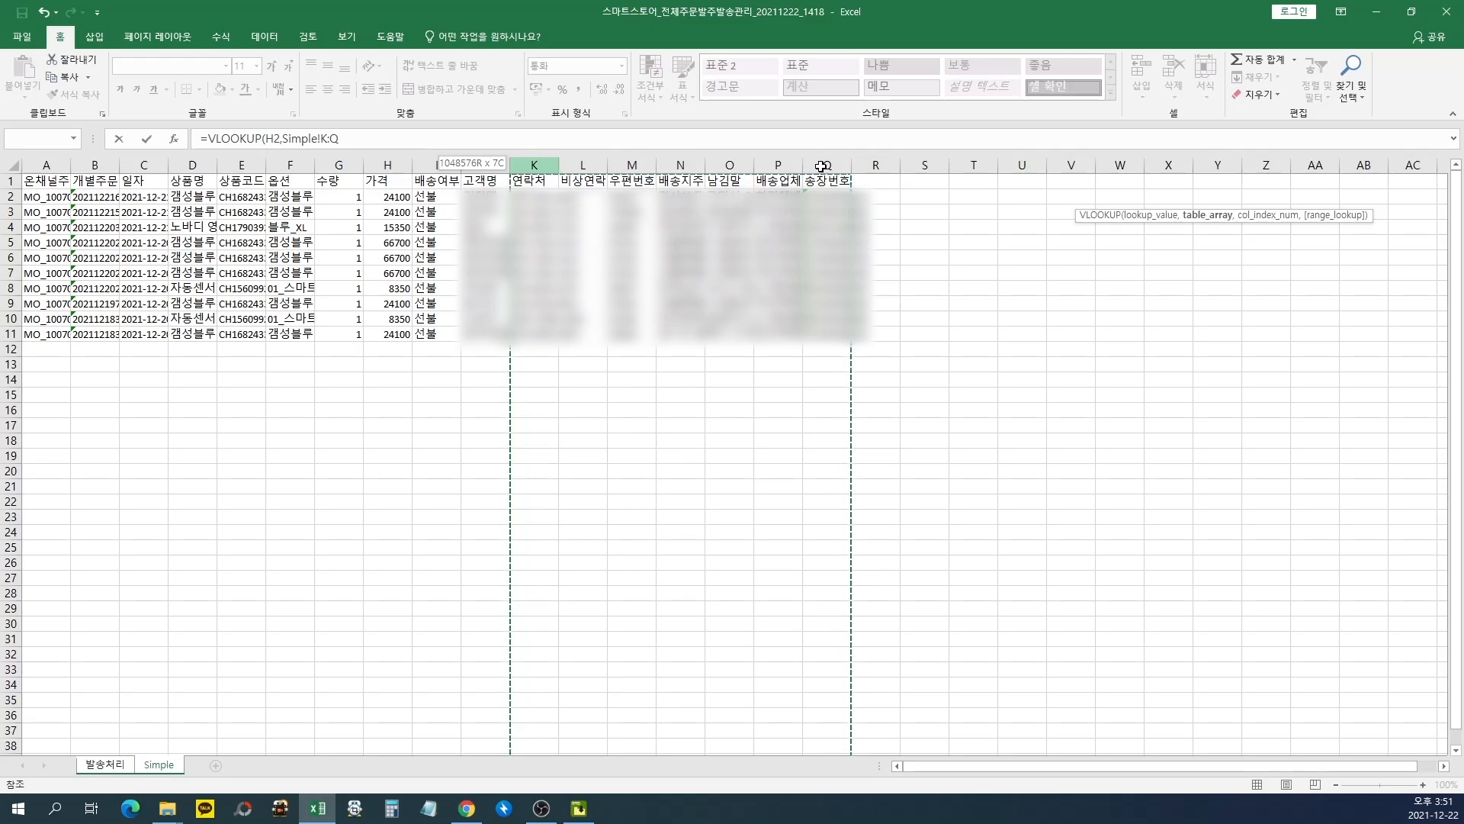
pyautogui.moveTo(822, 166); pyautogui.dragTo(823, 164)
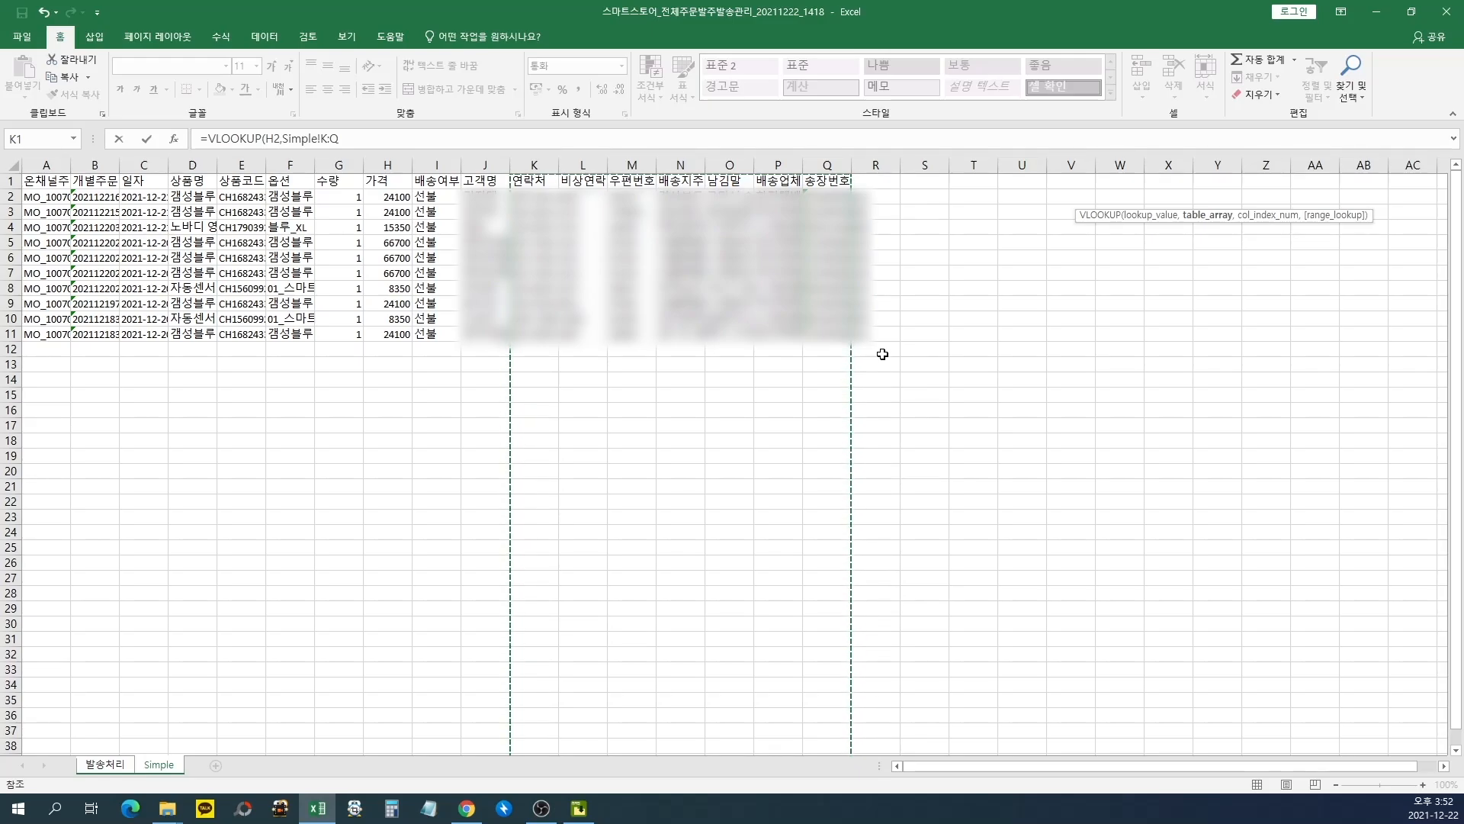
pyautogui.write(',')
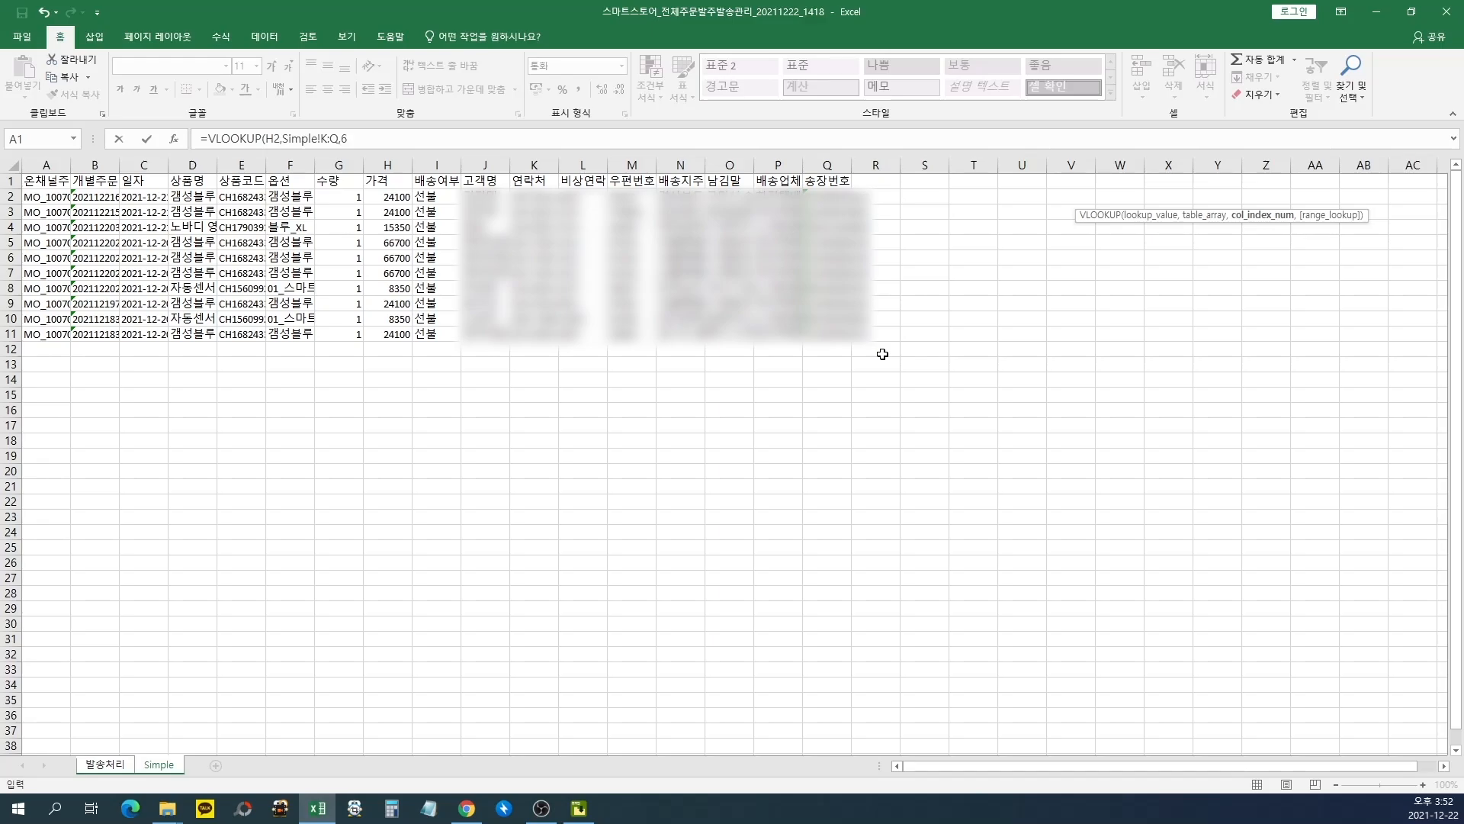
pyautogui.write('6,')
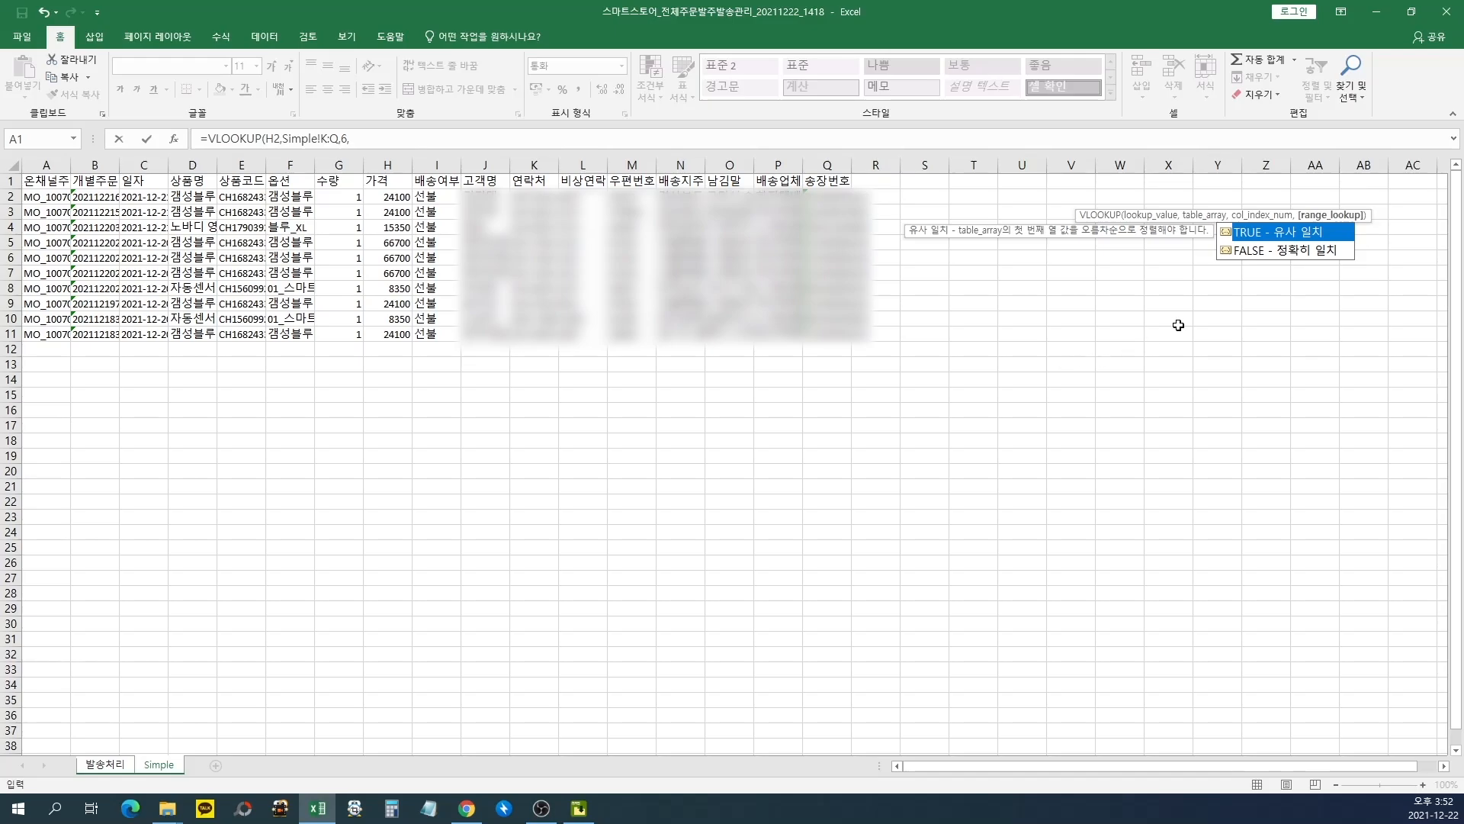
# Choose FALSE (정확히 일치) as the range lookup argument and complete the VLOOKUP formula in N2.
pyautogui.moveTo(1213, 266)
pyautogui.mouseDown()
pyautogui.moveTo(1284, 220)
pyautogui.moveTo(1362, 213)
pyautogui.mouseUp()
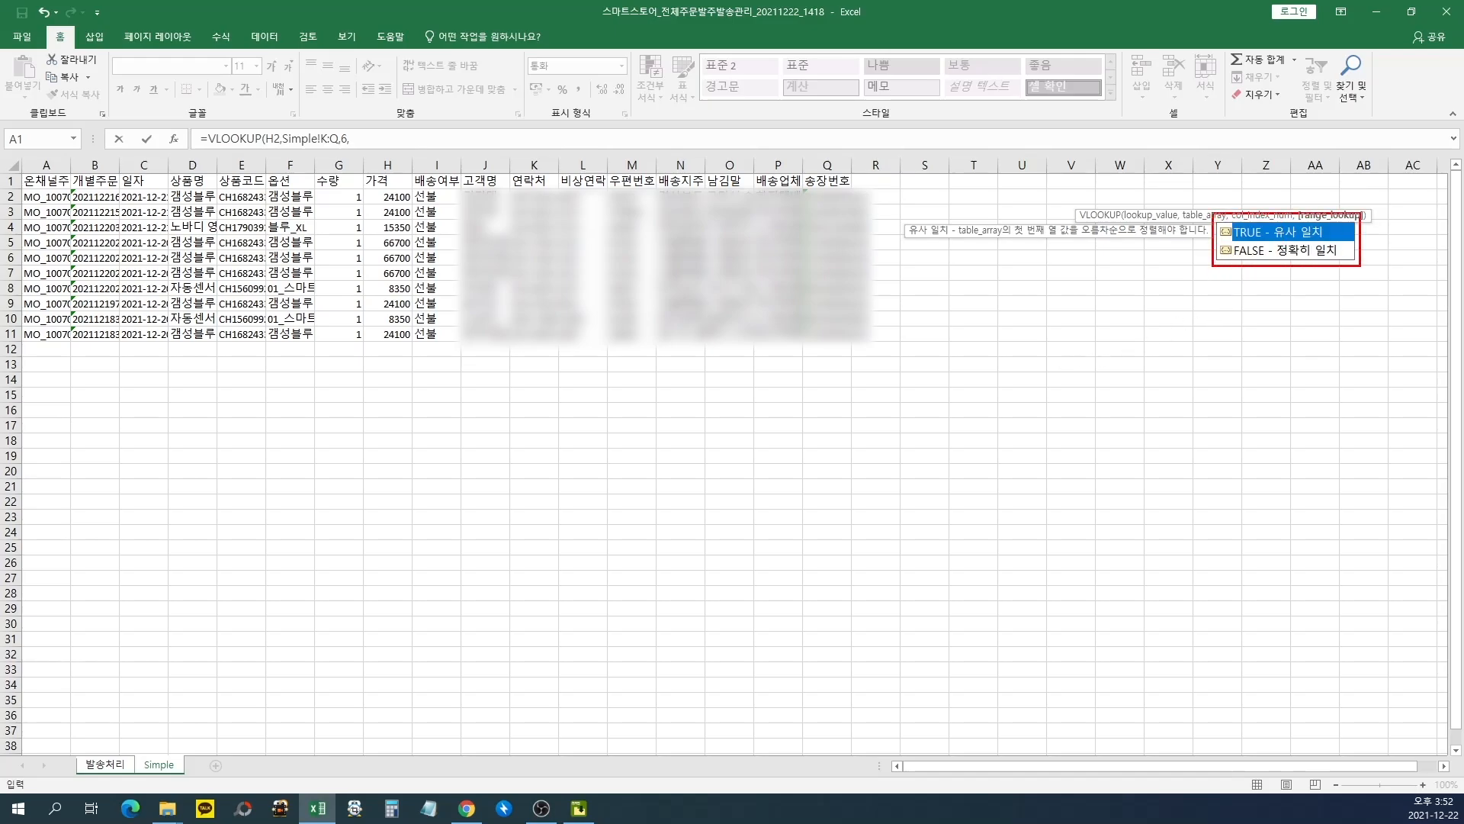
pyautogui.moveTo(1221, 241)
pyautogui.mouseDown()
pyautogui.moveTo(1319, 219)
pyautogui.moveTo(1244, 224)
pyautogui.moveTo(1292, 234)
pyautogui.mouseUp()
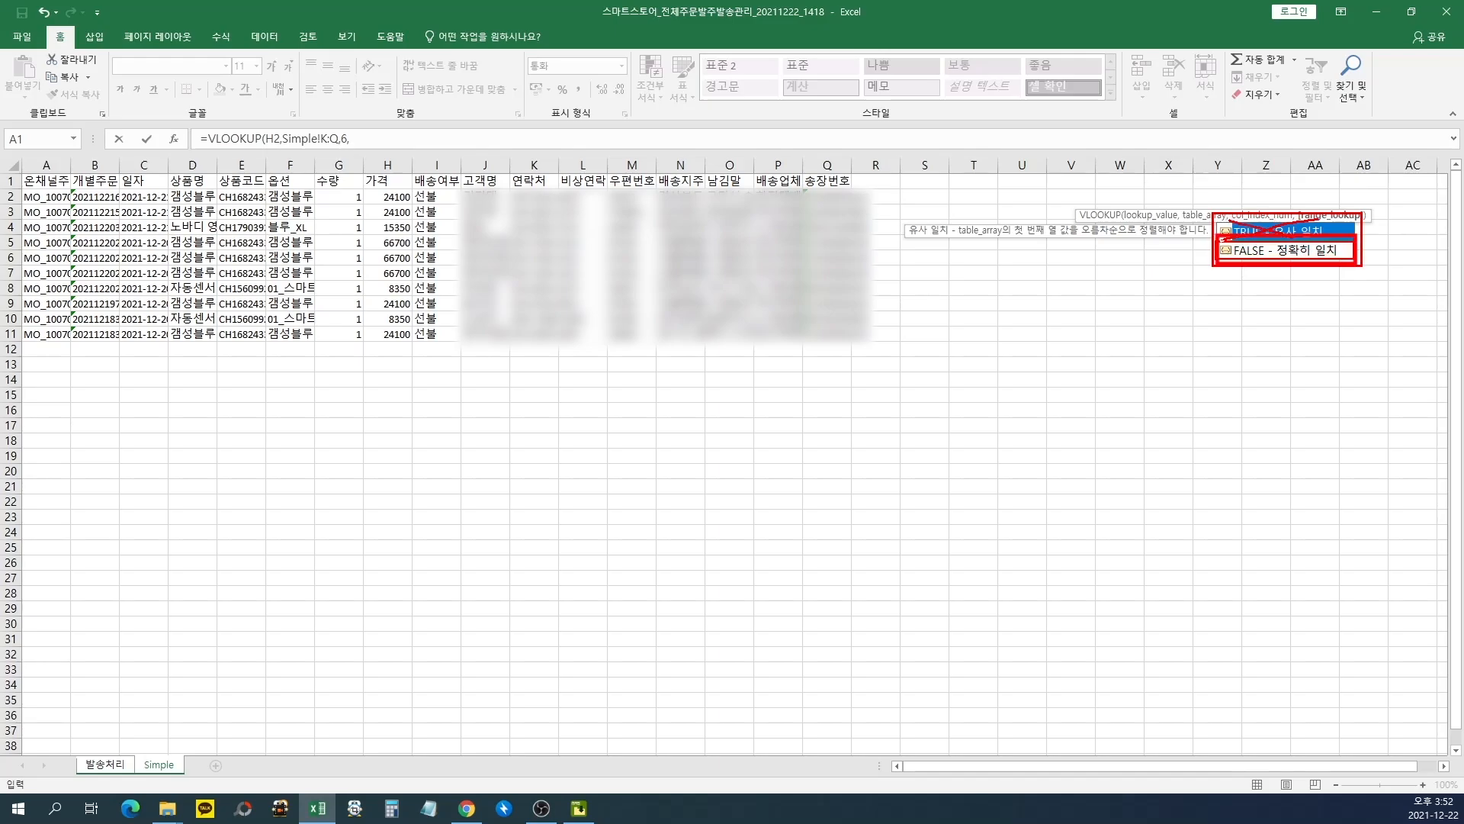
pyautogui.press('Escape')
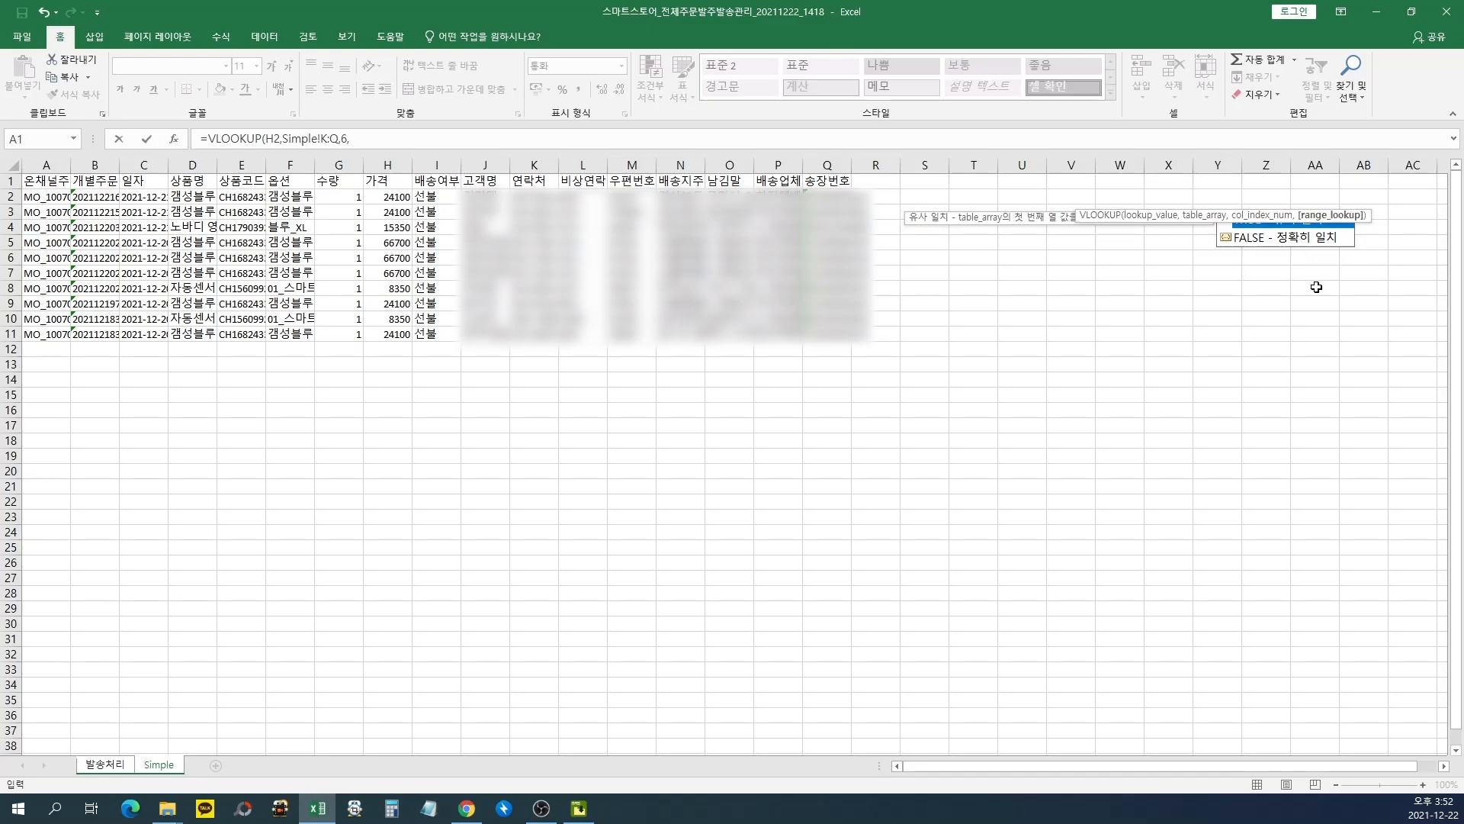
pyautogui.press('Down')
pyautogui.press('Up')
pyautogui.press('Down')
pyautogui.press('Up')
pyautogui.press('Down')
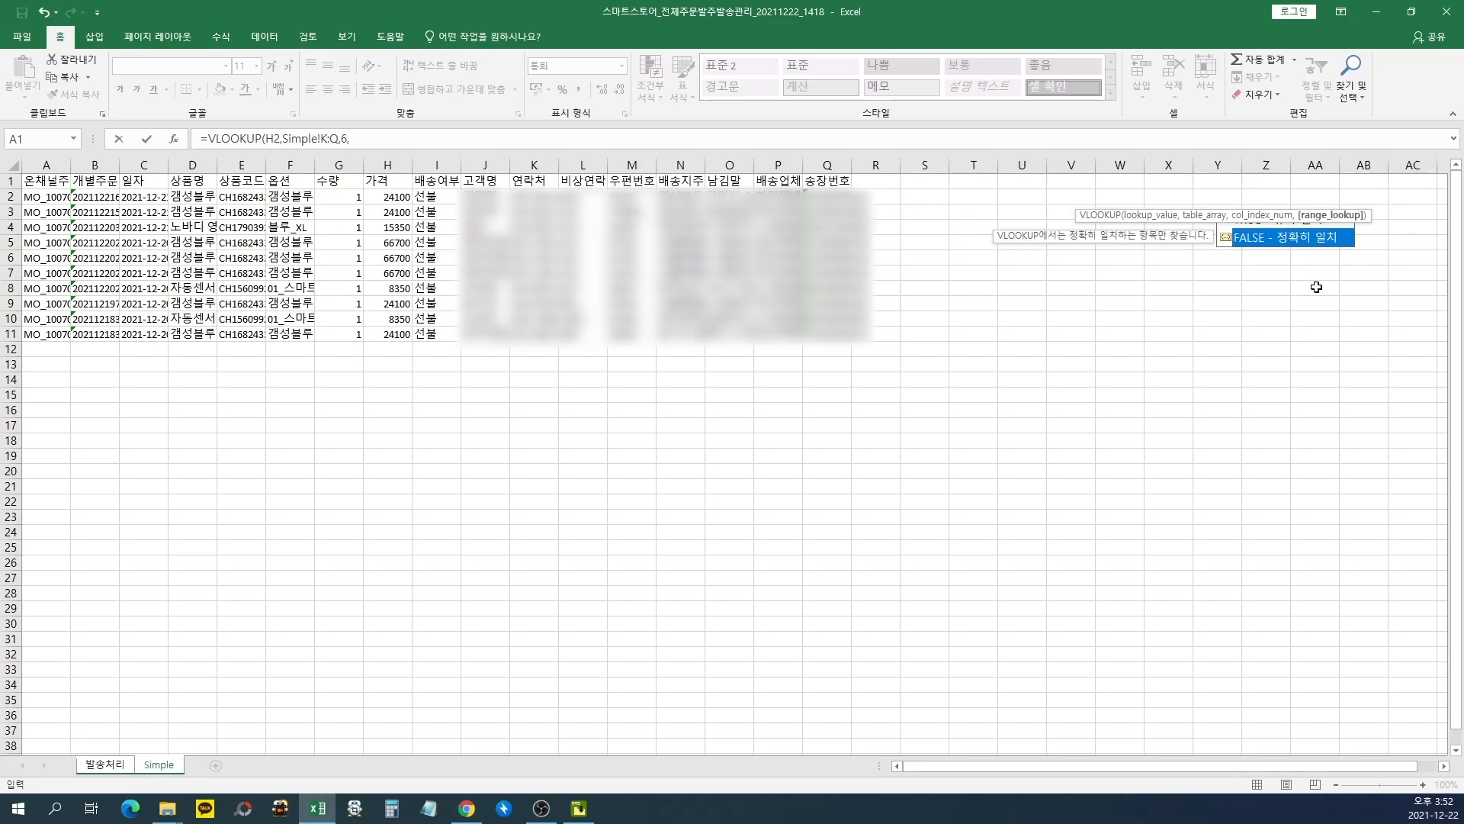
pyautogui.press('Up')
pyautogui.press('Down')
pyautogui.press('Up')
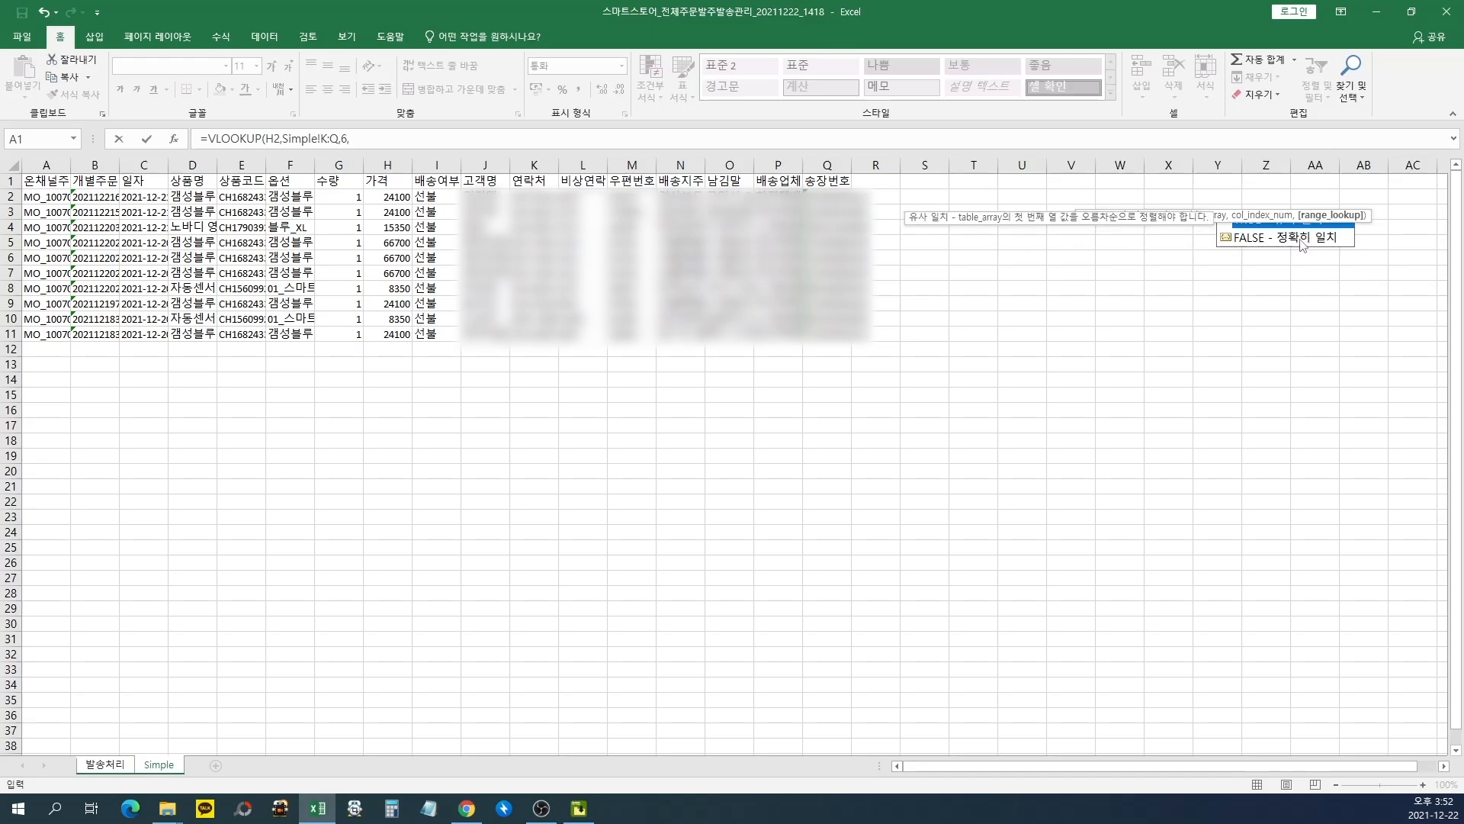
pyautogui.press('Down')
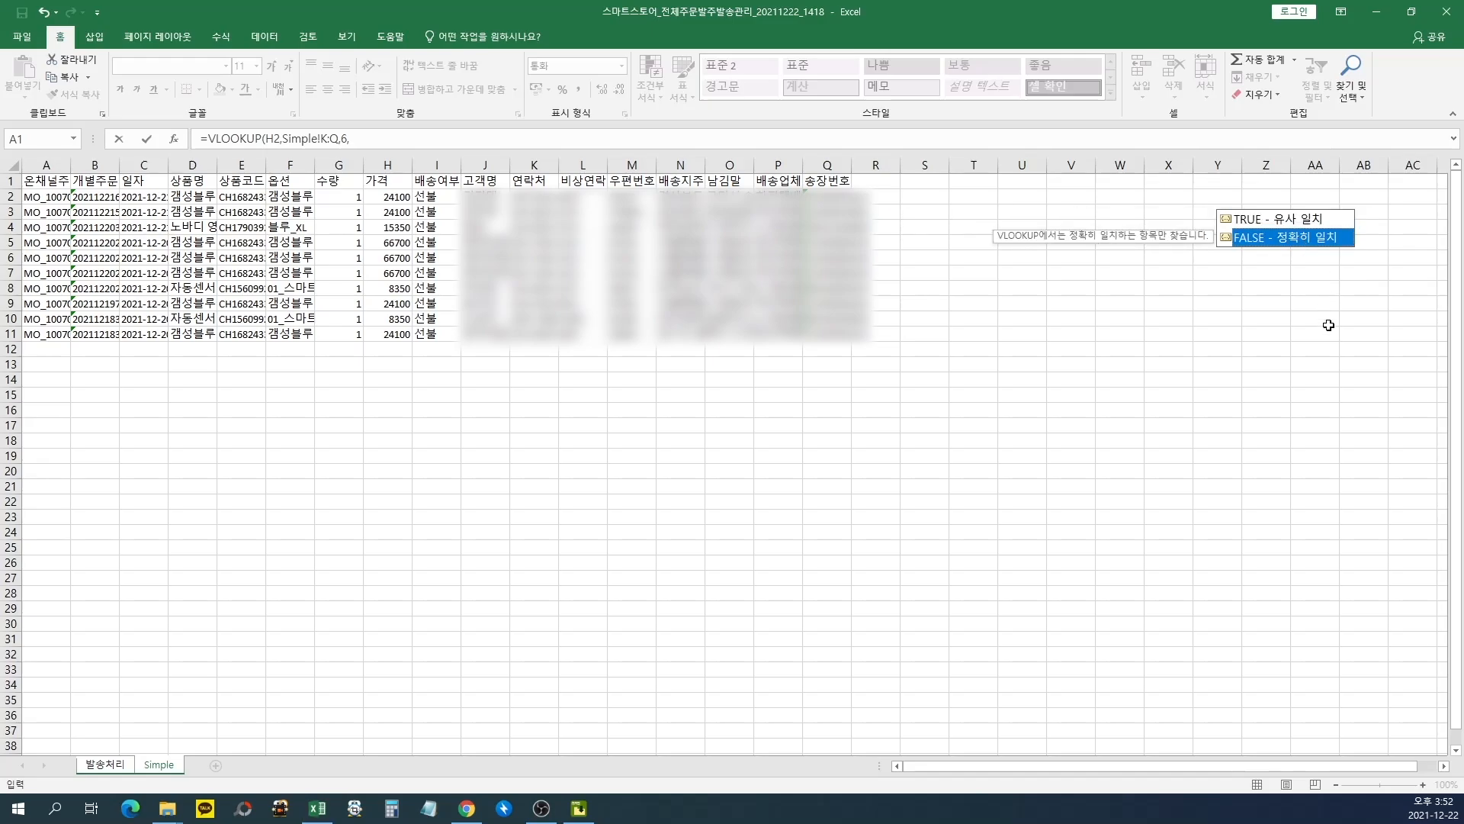
pyautogui.doubleClick(1276, 241)
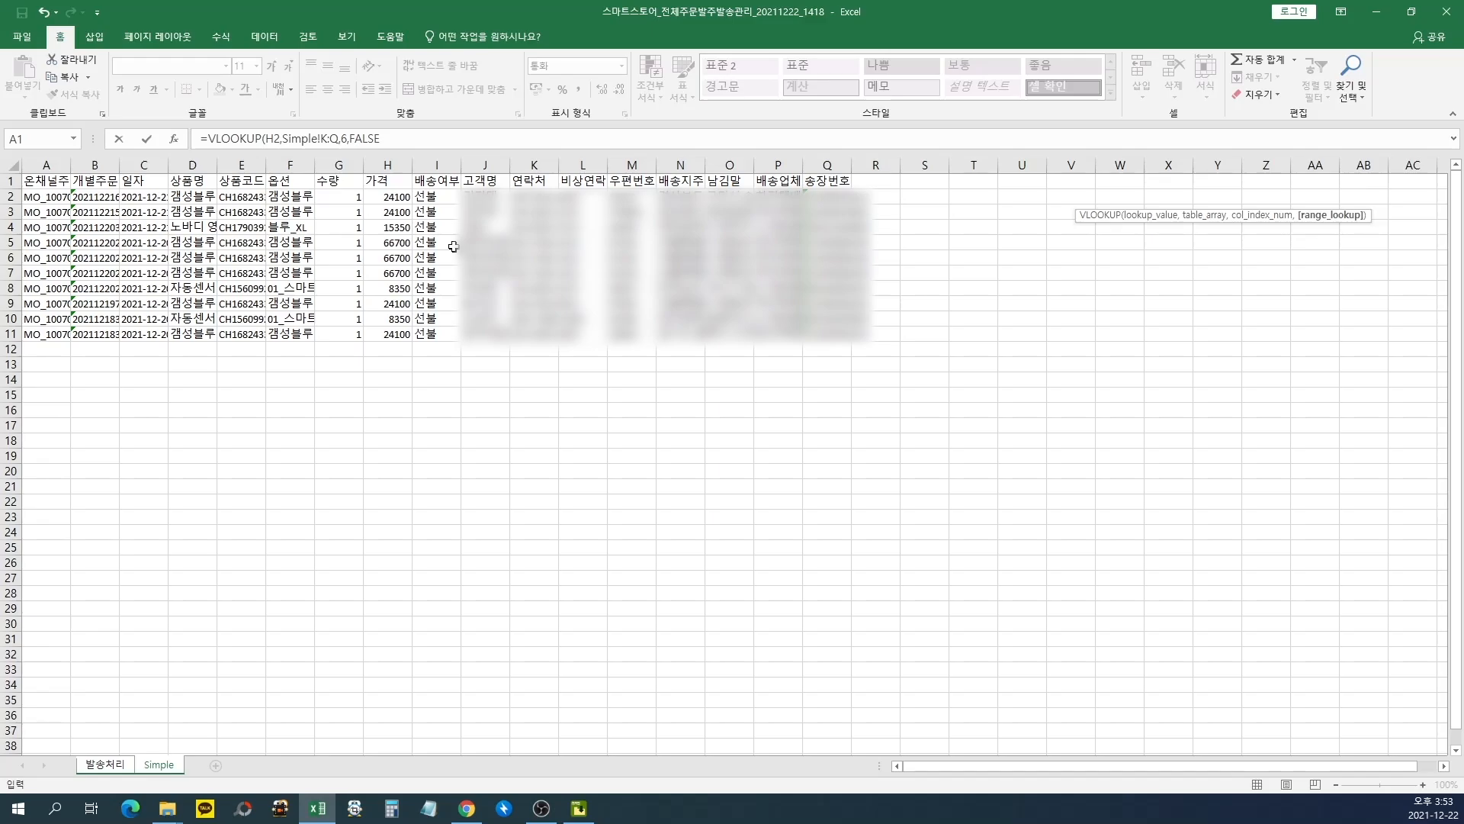
pyautogui.write(')')
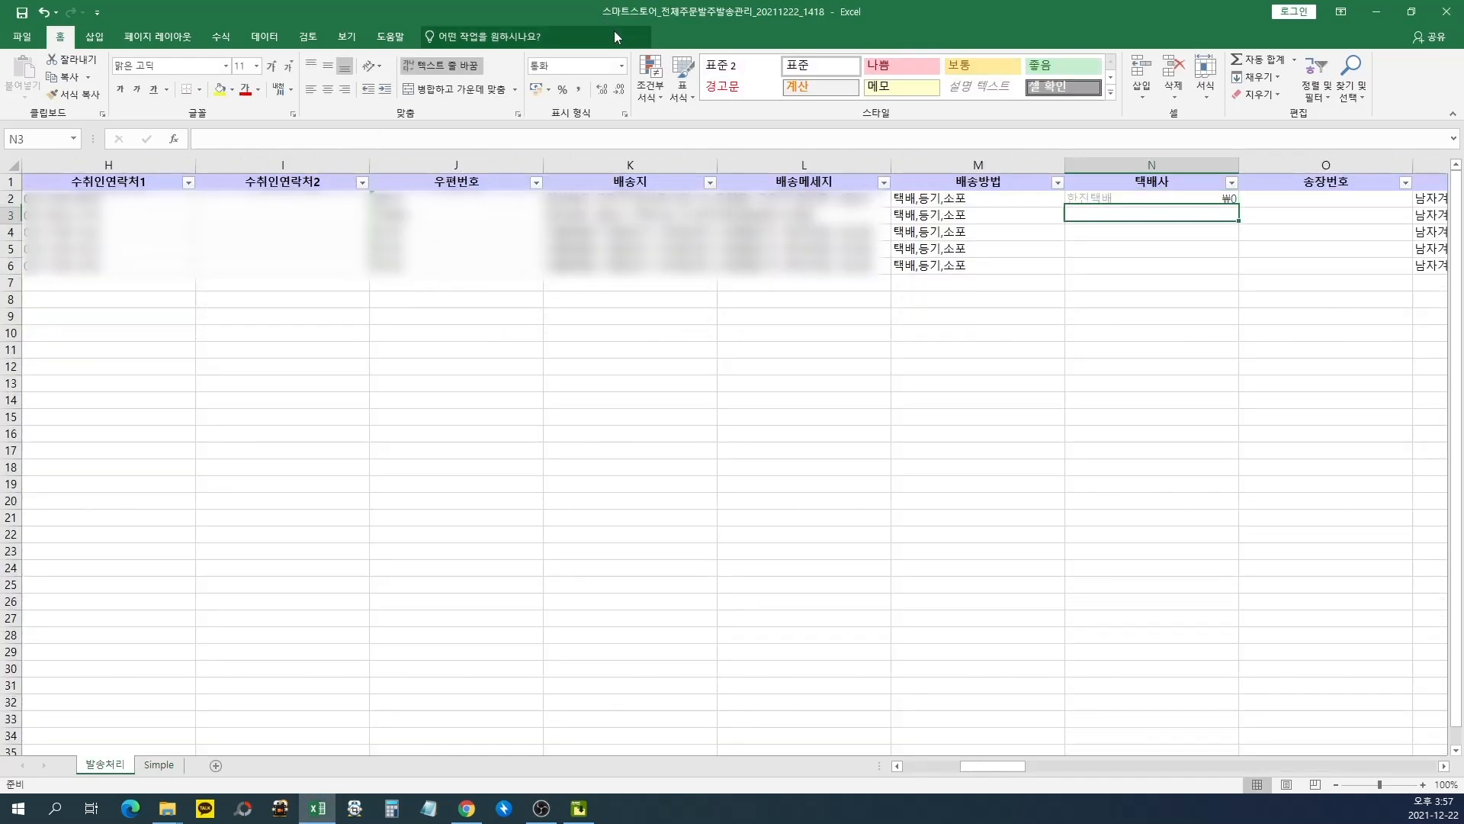
pyautogui.write('한진택배')
pyautogui.press('Return')
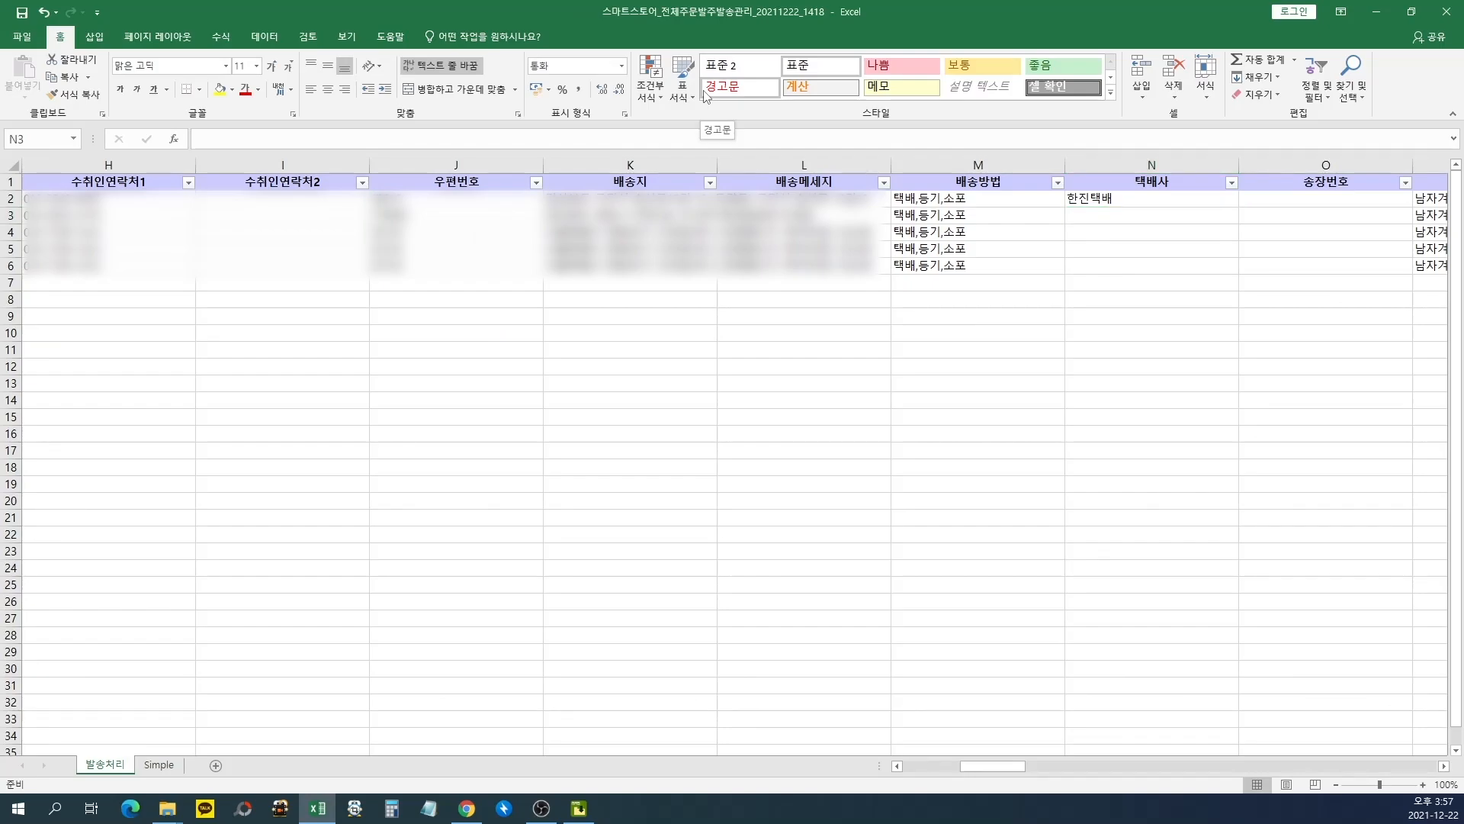
pyautogui.moveTo(1155, 210); pyautogui.dragTo(1065, 191)
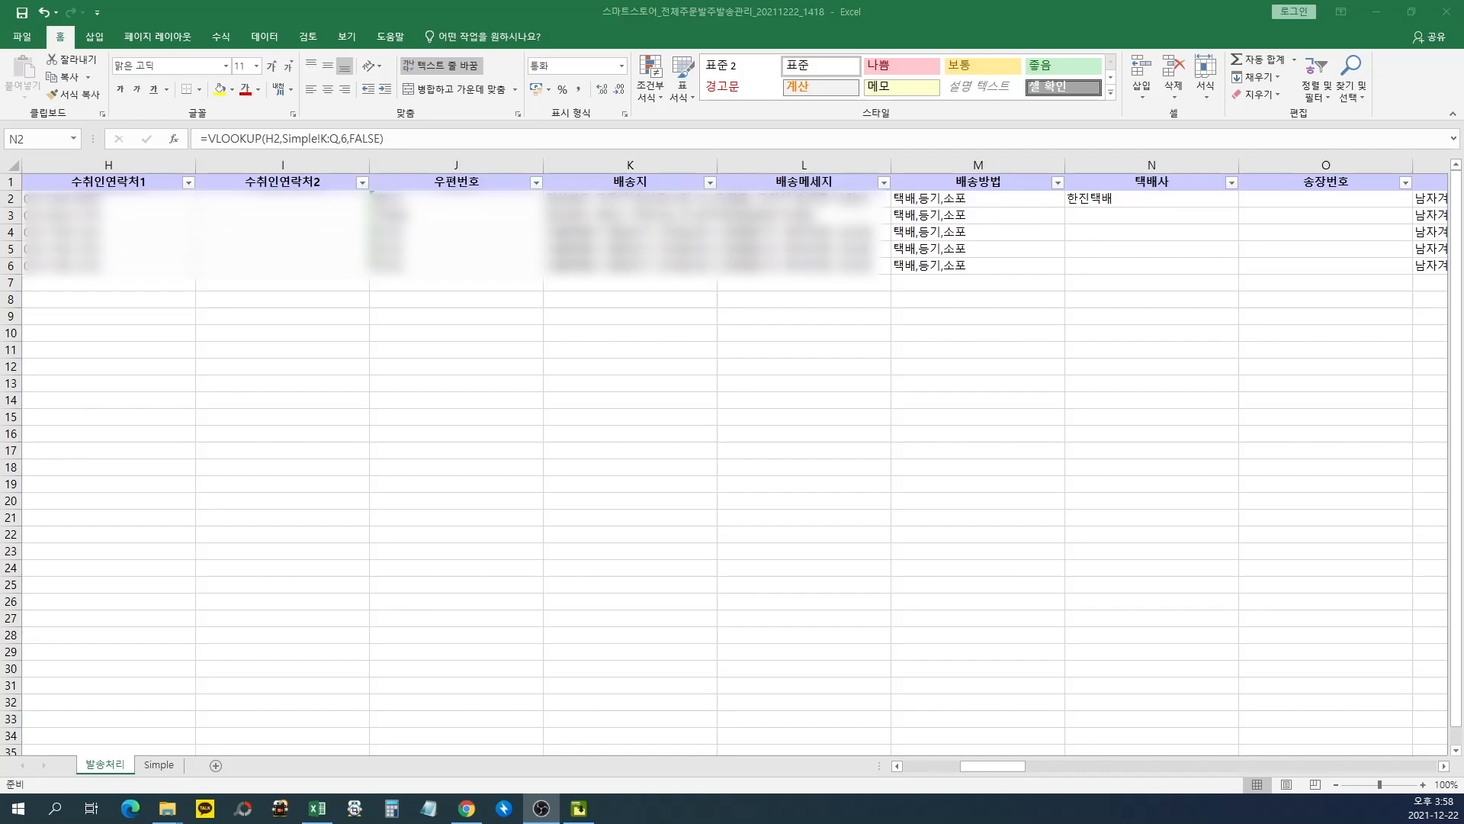
# Fill the VLOOKUP formula in N2 down the 택배사 column to N6.
pyautogui.click(1125, 417)
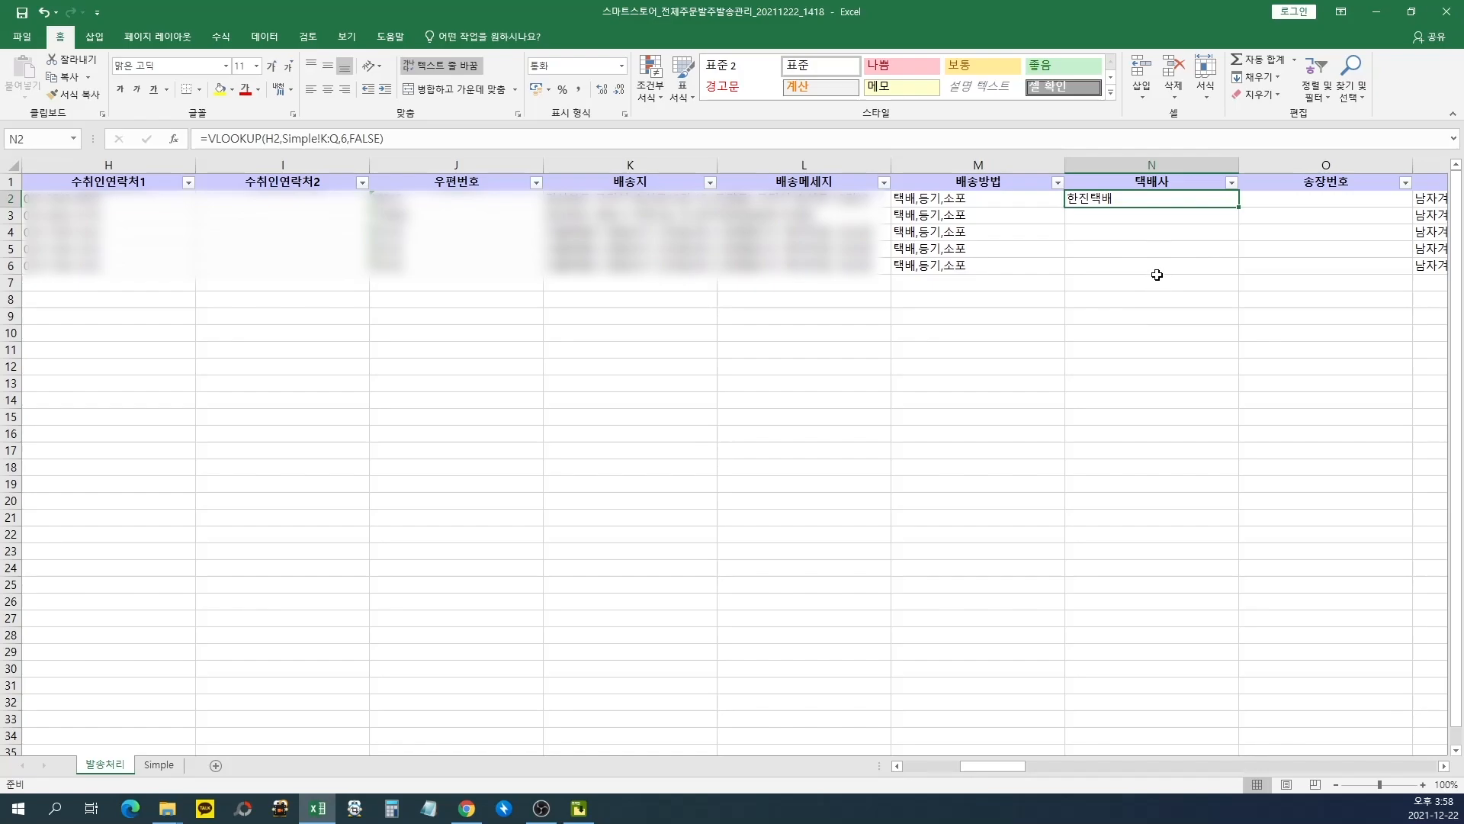
pyautogui.hotkey('ctrl', '2')
pyautogui.moveTo(1066, 209); pyautogui.dragTo(1237, 191)
pyautogui.press('Escape')
pyautogui.hotkey('ctrl', '2')
pyautogui.moveTo(1233, 202); pyautogui.dragTo(1242, 211)
pyautogui.press('Escape')
pyautogui.doubleClick(1238, 208)
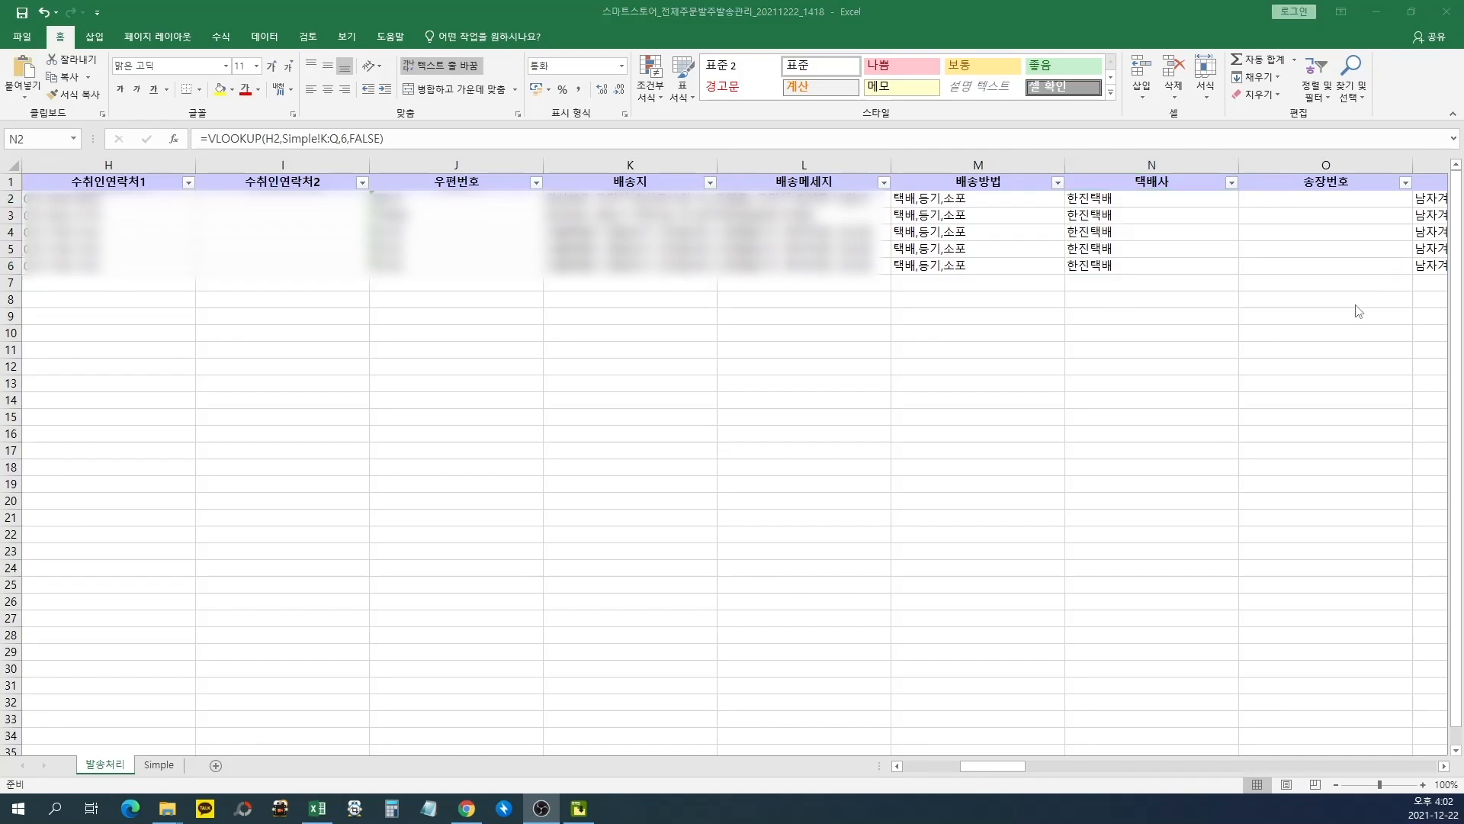
# Start a VLOOKUP formula in cell O2 of the 송장번호 column with H2 (수취인연락처1) as the lookup value.
pyautogui.click(1344, 199)
pyautogui.click(1338, 199)
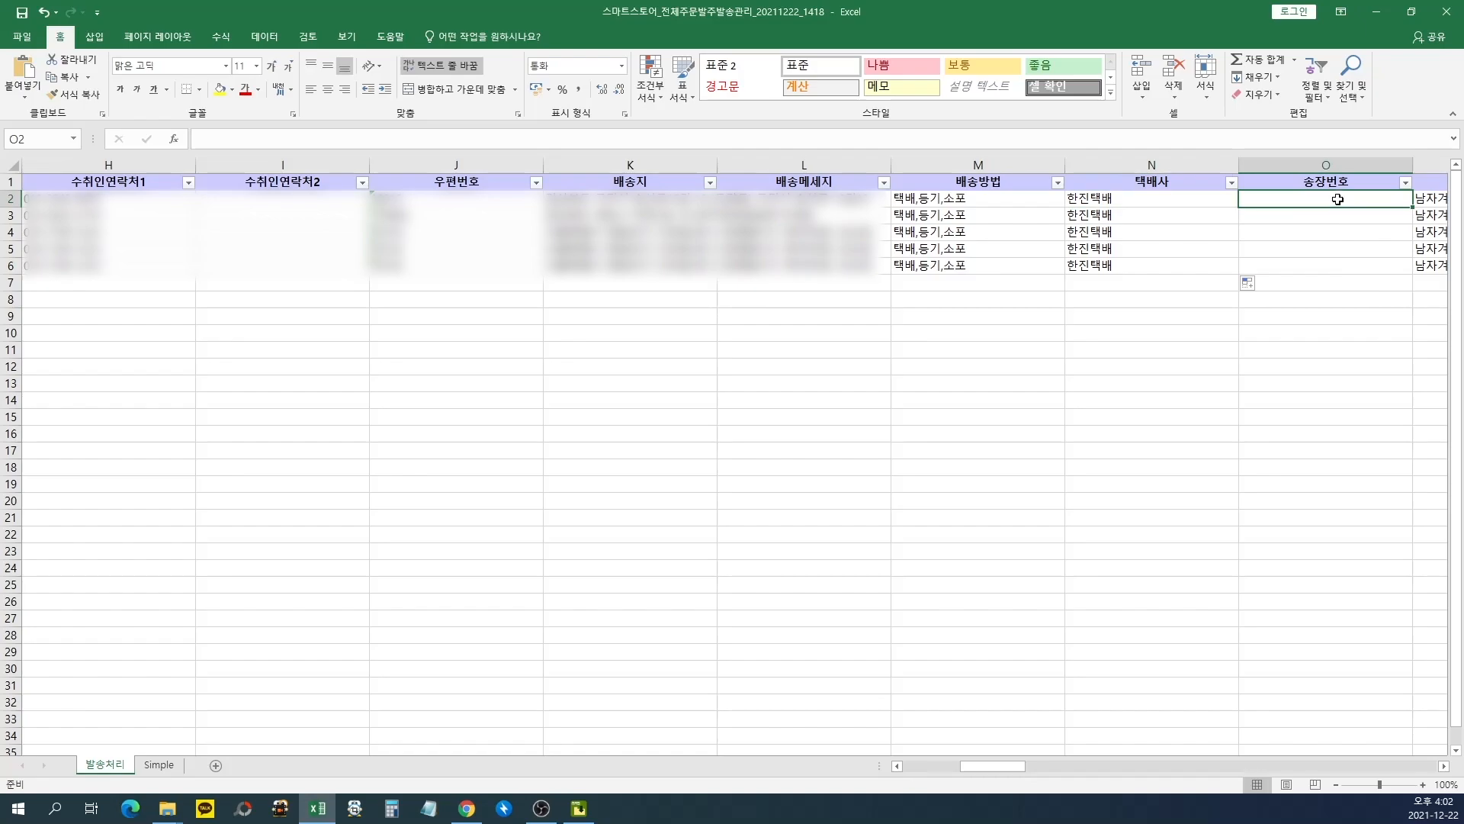
pyautogui.write('=vlookup')
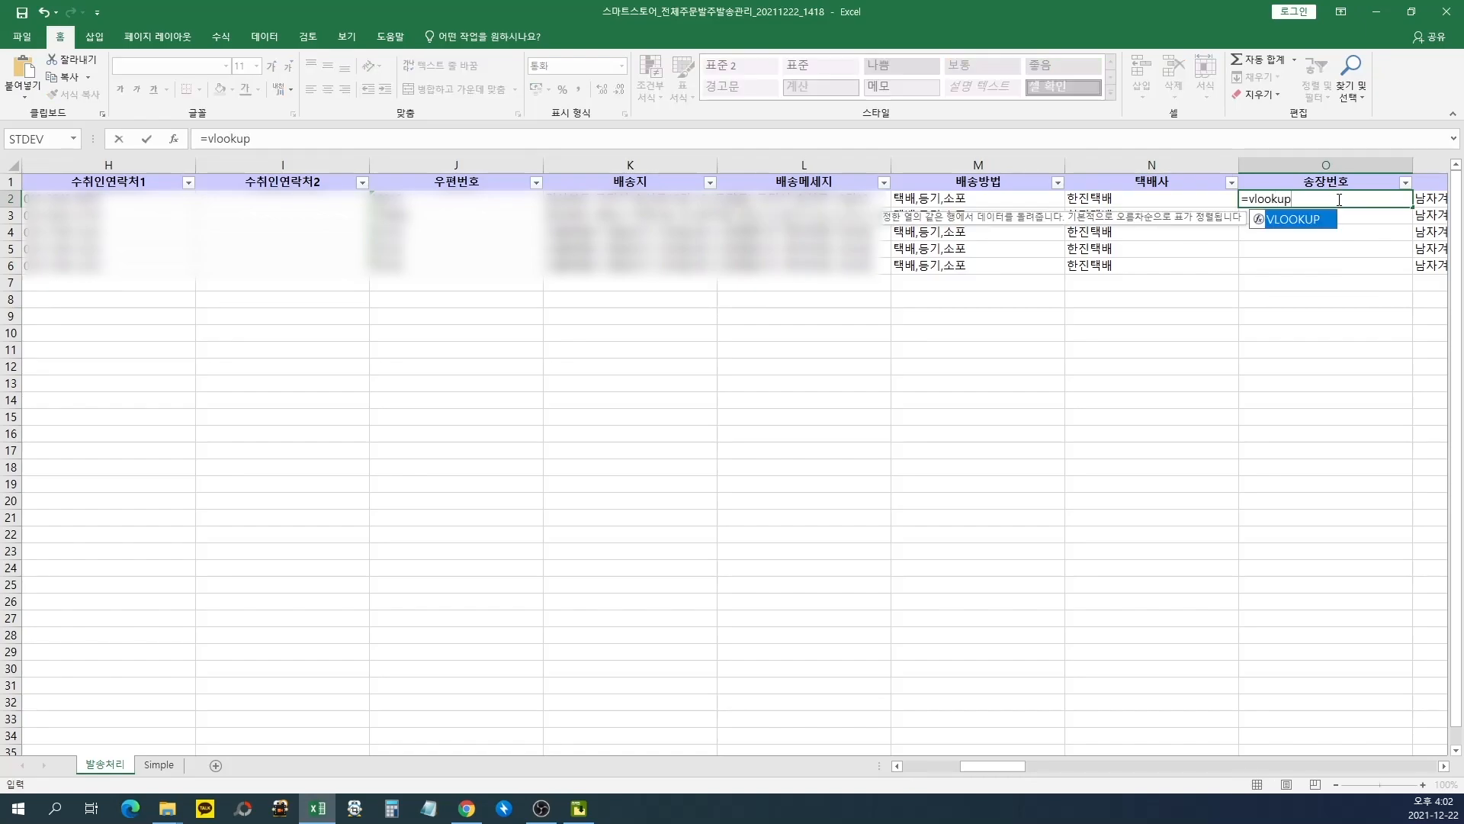
pyautogui.write('(')
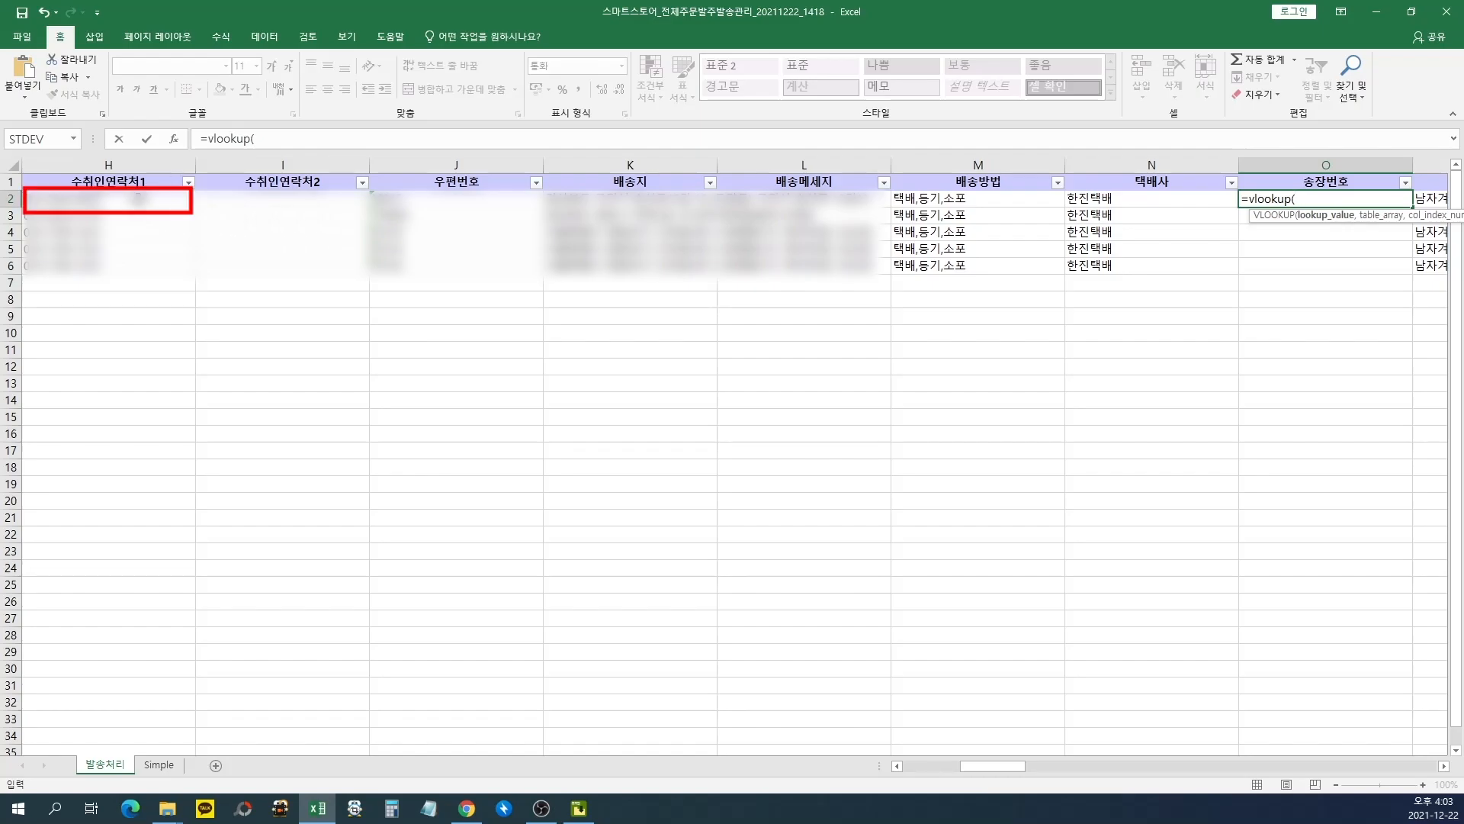
pyautogui.click(140, 198)
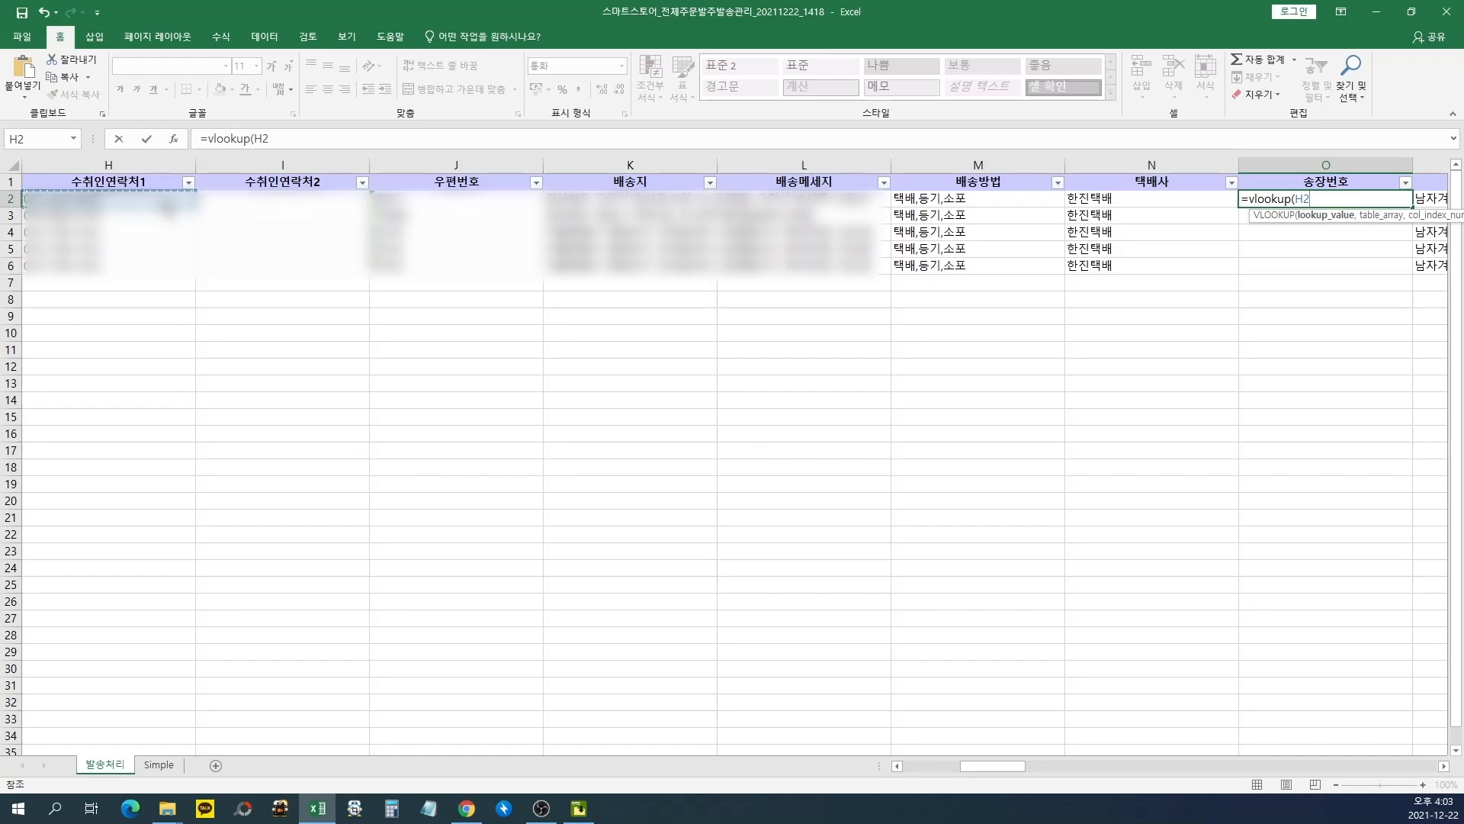
pyautogui.write(',')
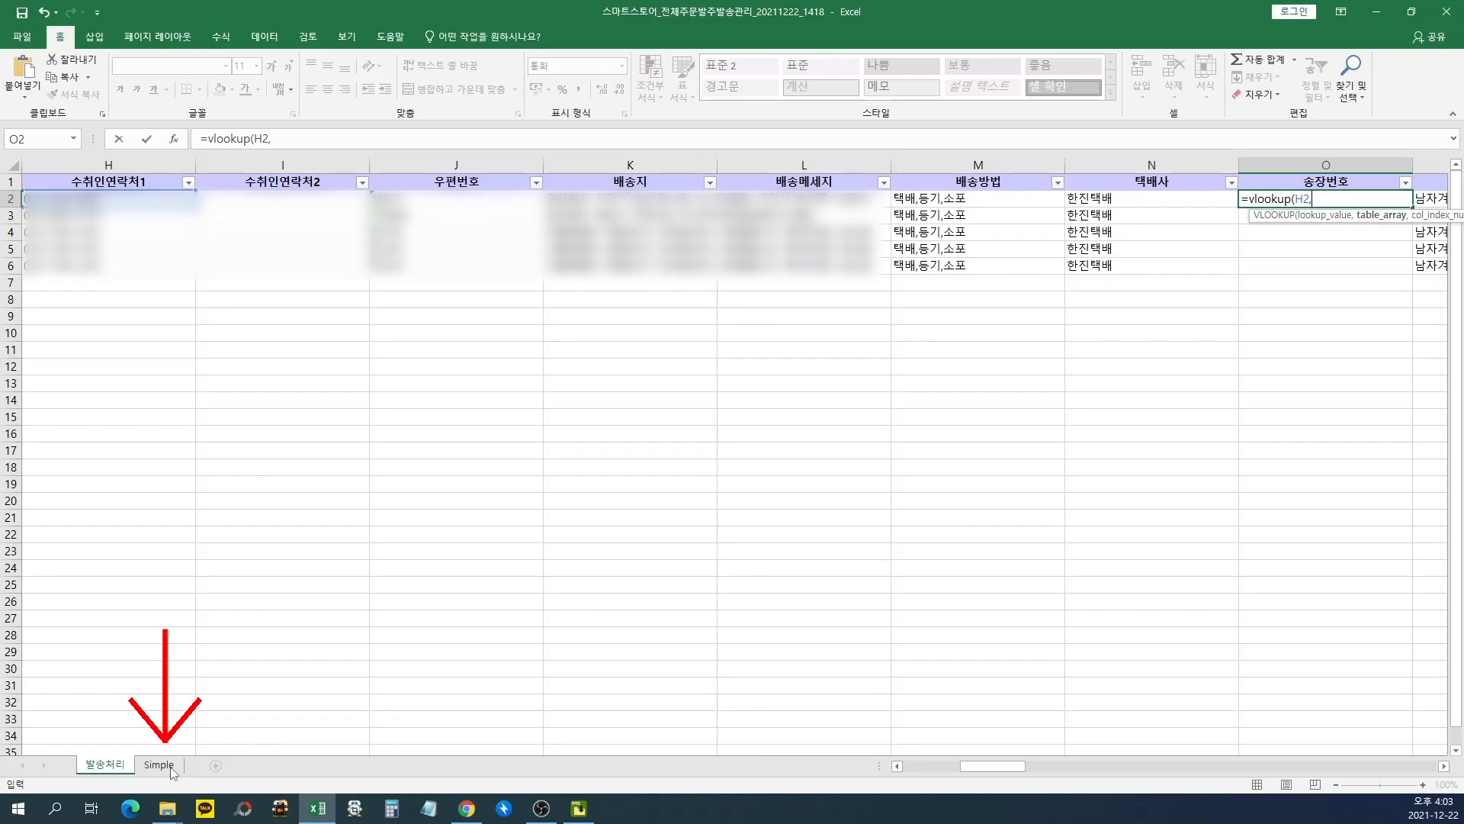
# Set the O2 formula's table array to columns K:Q of the Simple sheet and its column index to 7.
pyautogui.click(169, 768)
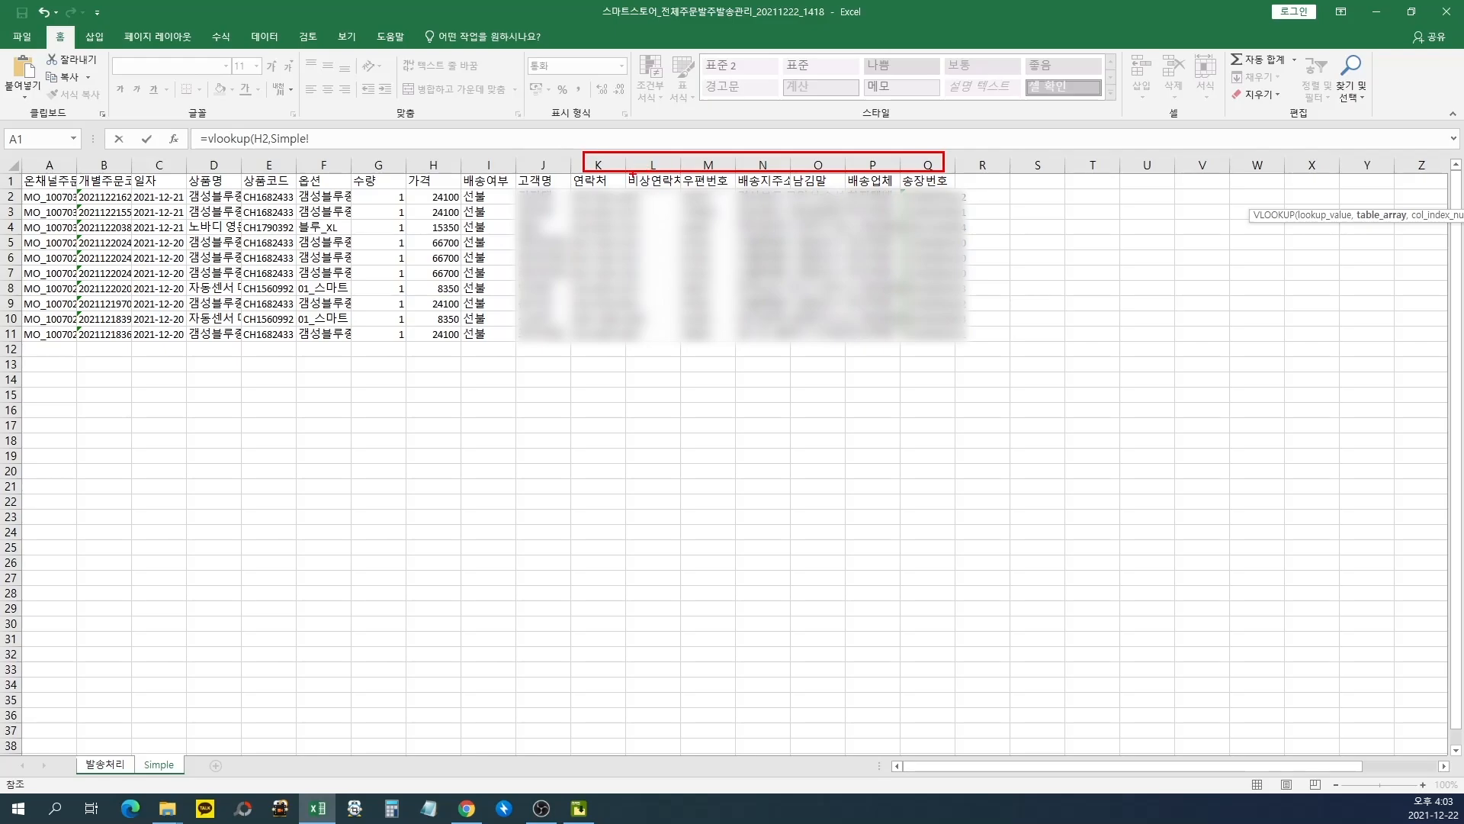
pyautogui.click(599, 165)
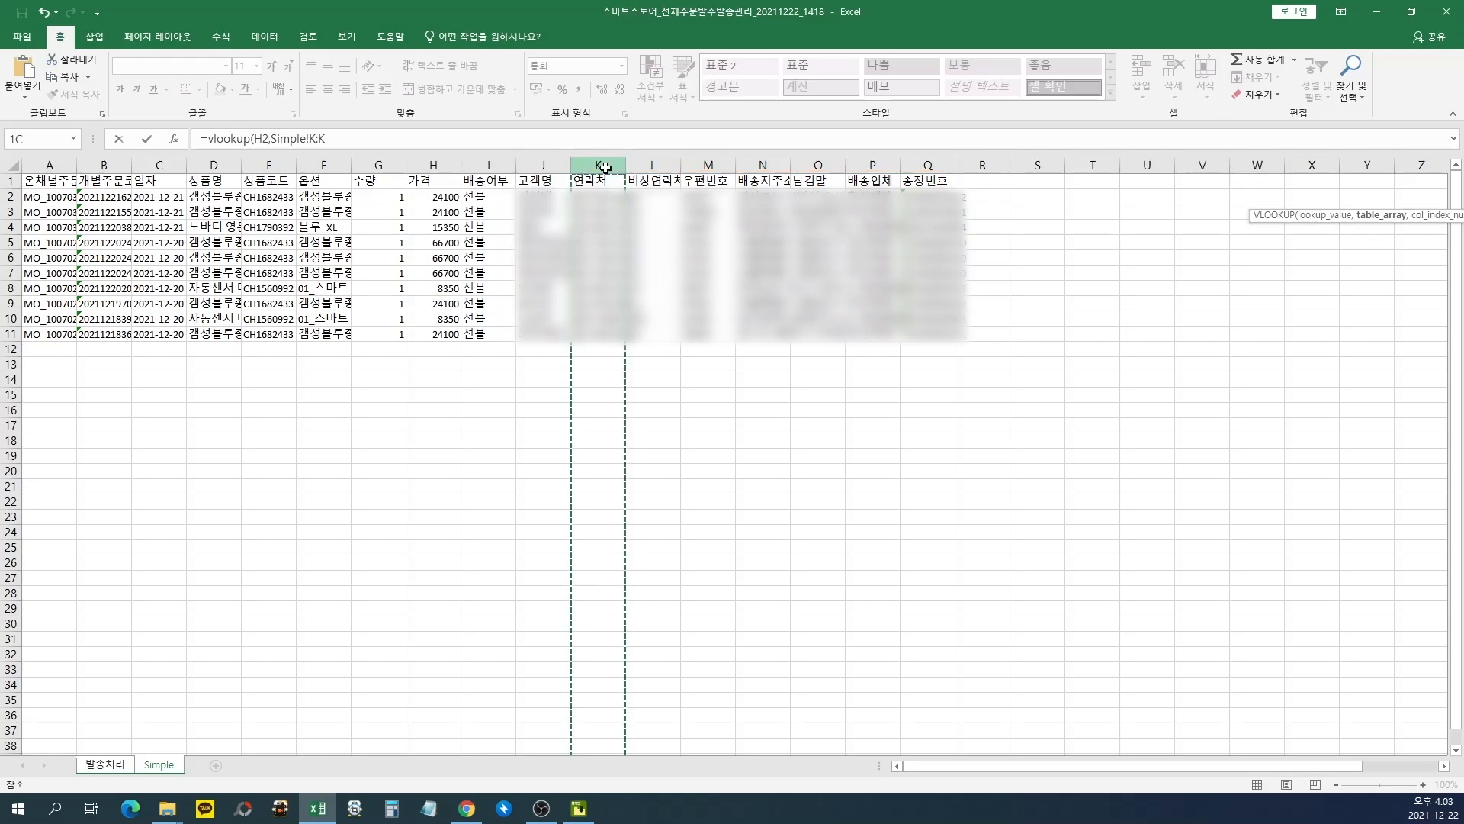
pyautogui.moveTo(605, 168); pyautogui.dragTo(930, 168)
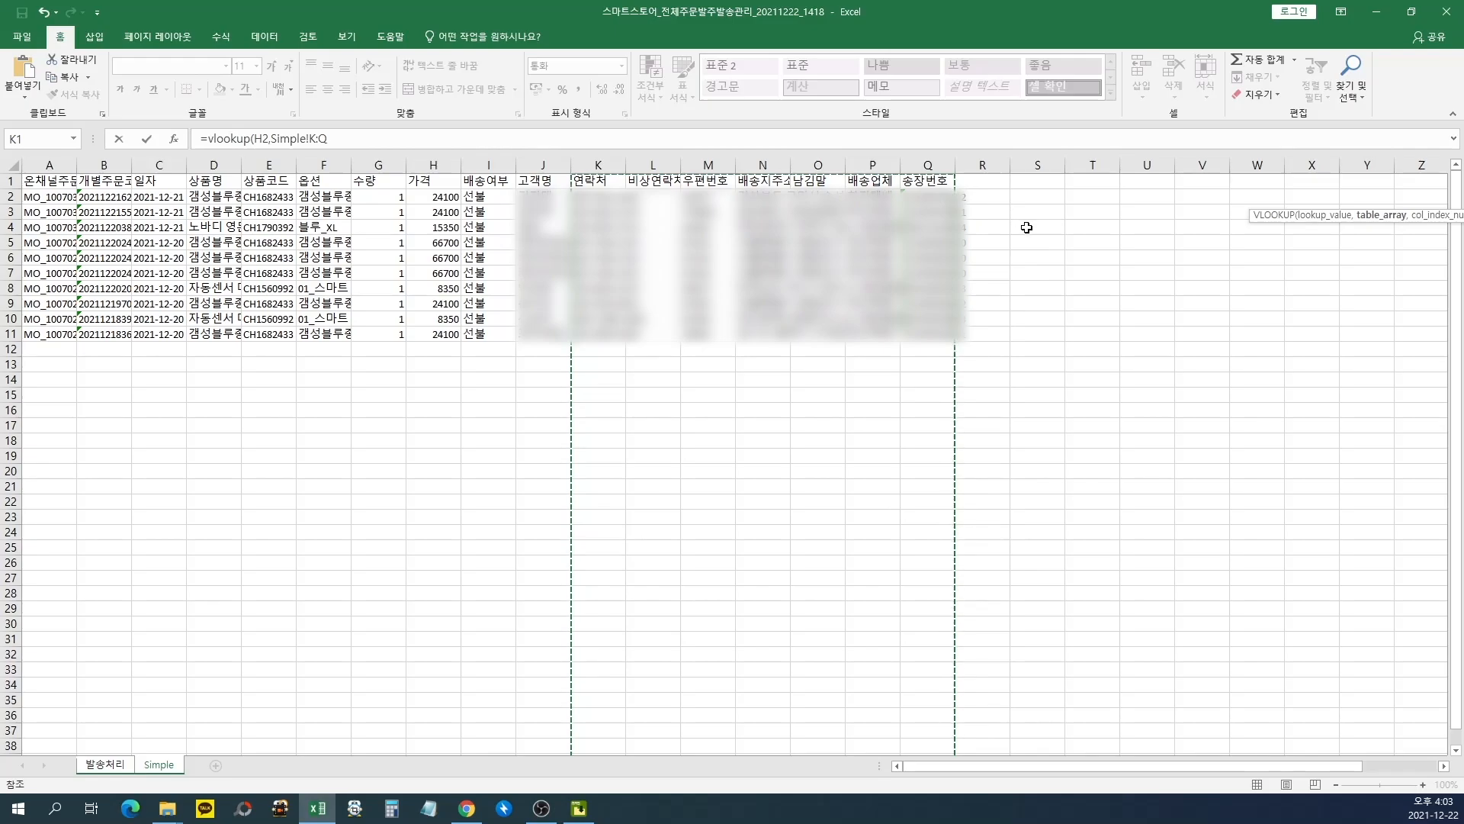
pyautogui.write(',7')
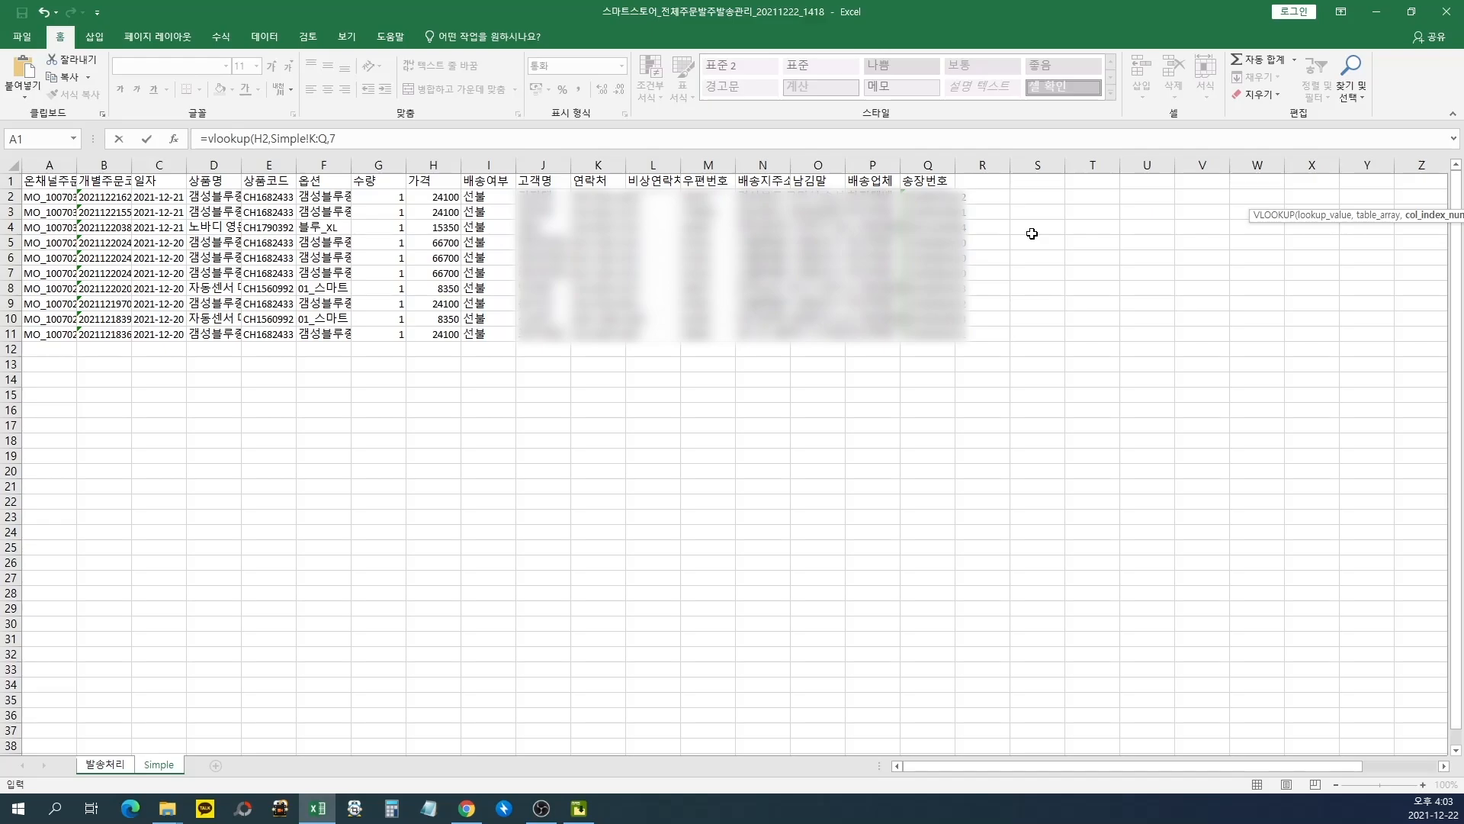
# Choose FALSE (정확히 일치) as the range lookup argument and complete the VLOOKUP formula in O2.
pyautogui.write(',')
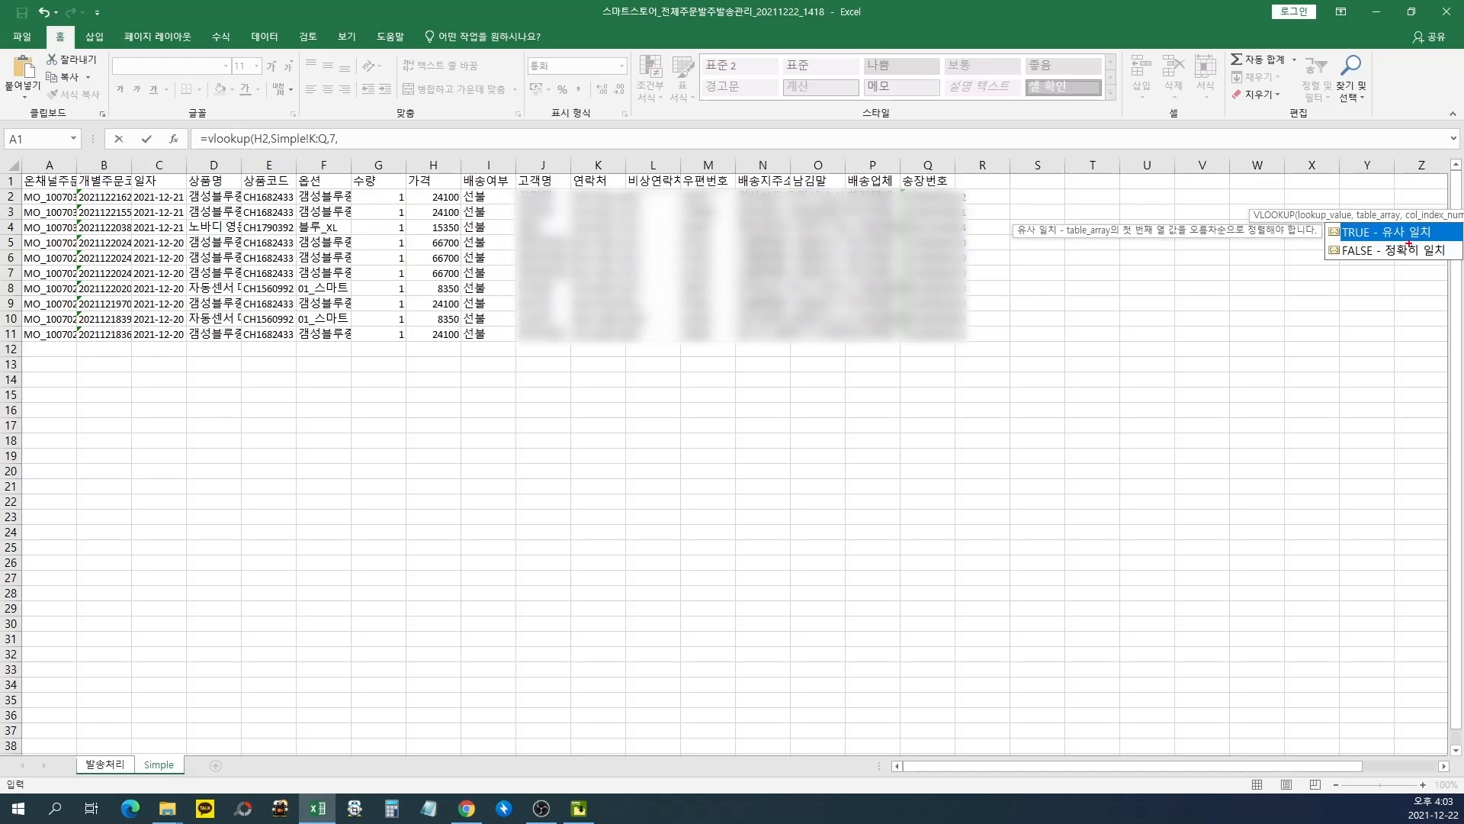
pyautogui.moveTo(1323, 219); pyautogui.dragTo(1455, 264)
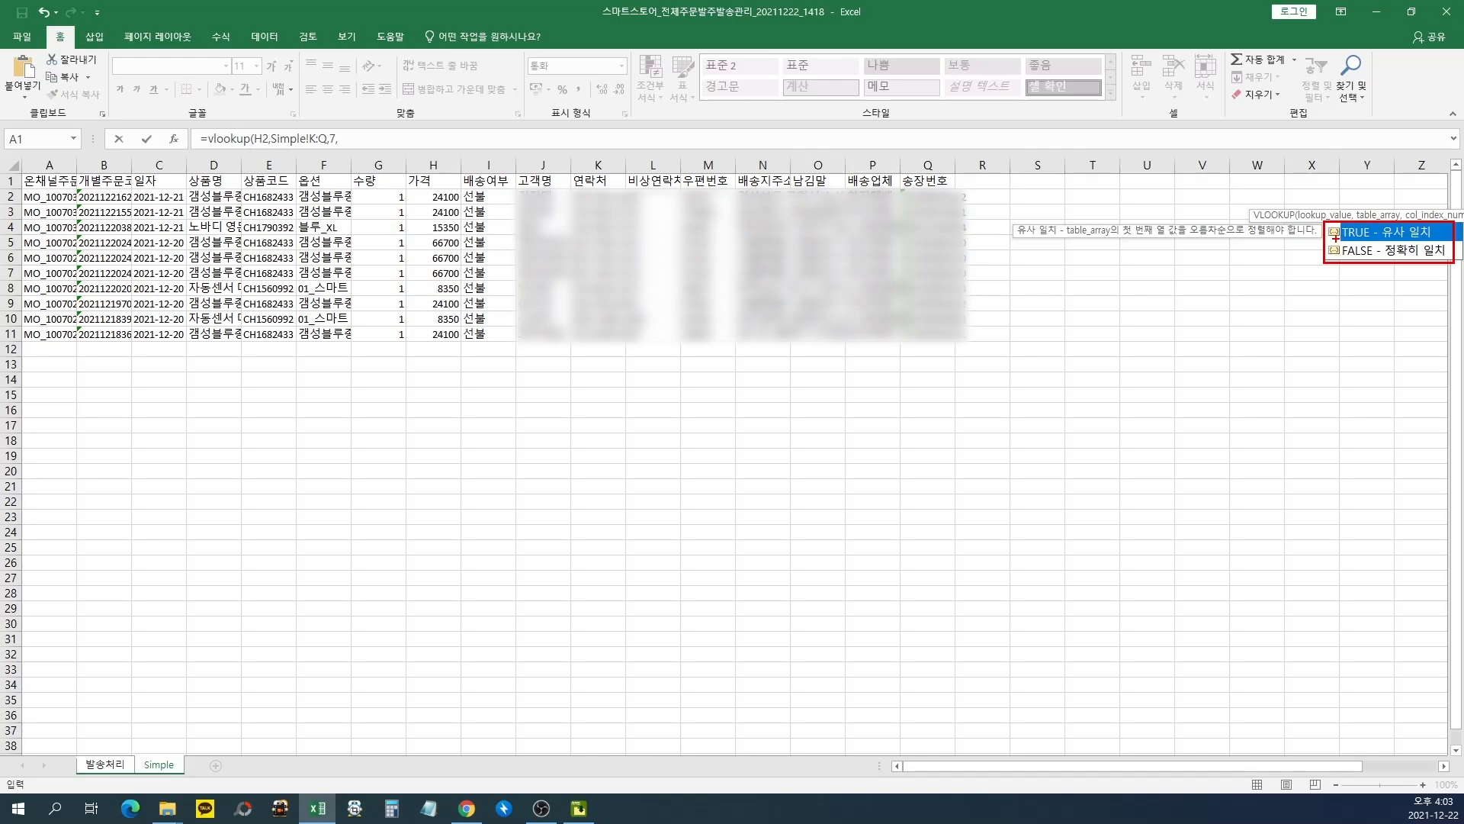
pyautogui.moveTo(1326, 244); pyautogui.dragTo(1449, 259)
pyautogui.moveTo(1377, 219)
pyautogui.mouseDown()
pyautogui.moveTo(1336, 239)
pyautogui.moveTo(1375, 236)
pyautogui.mouseUp()
pyautogui.press('Escape')
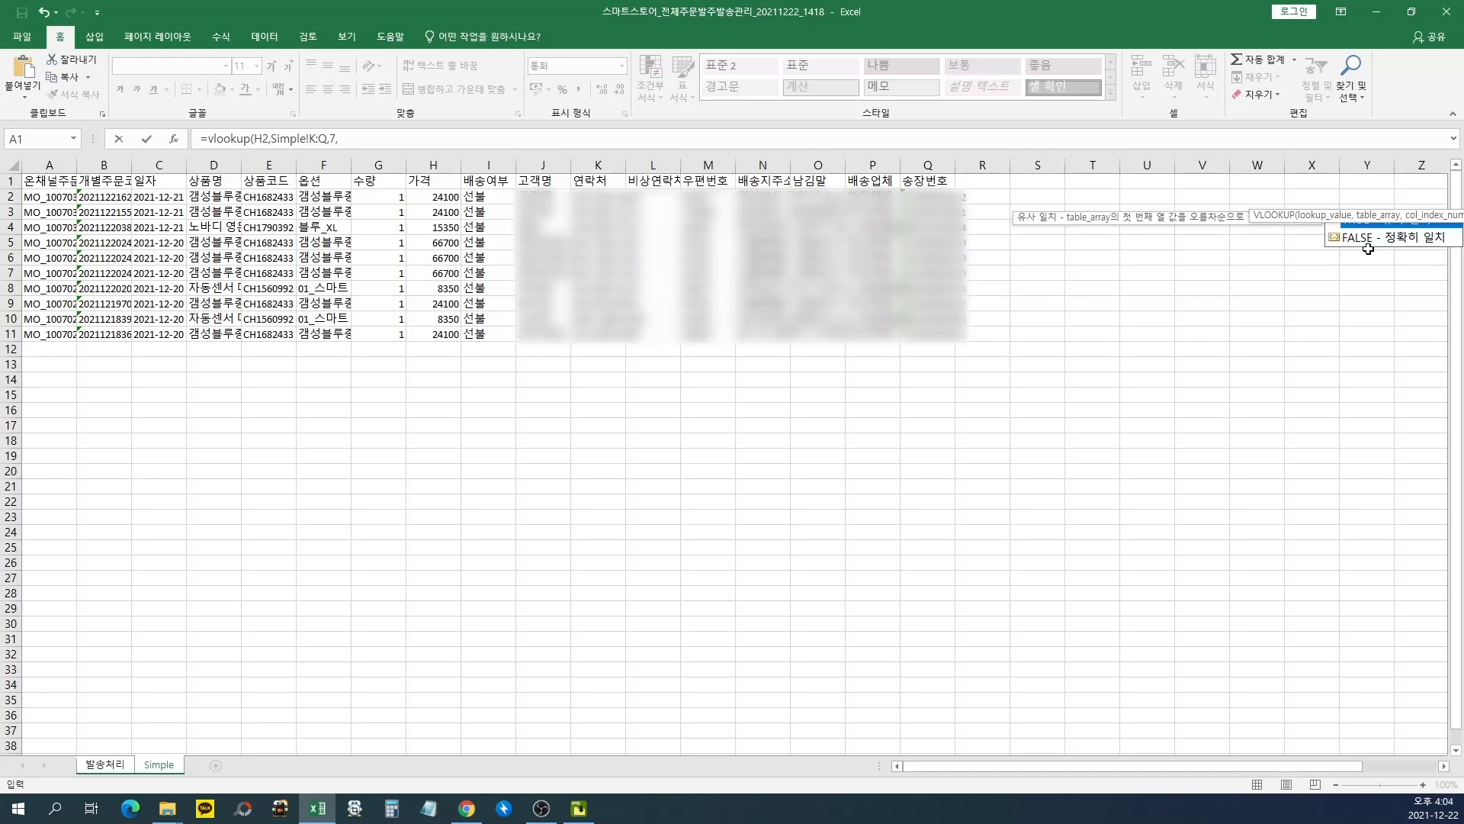
pyautogui.doubleClick(1364, 241)
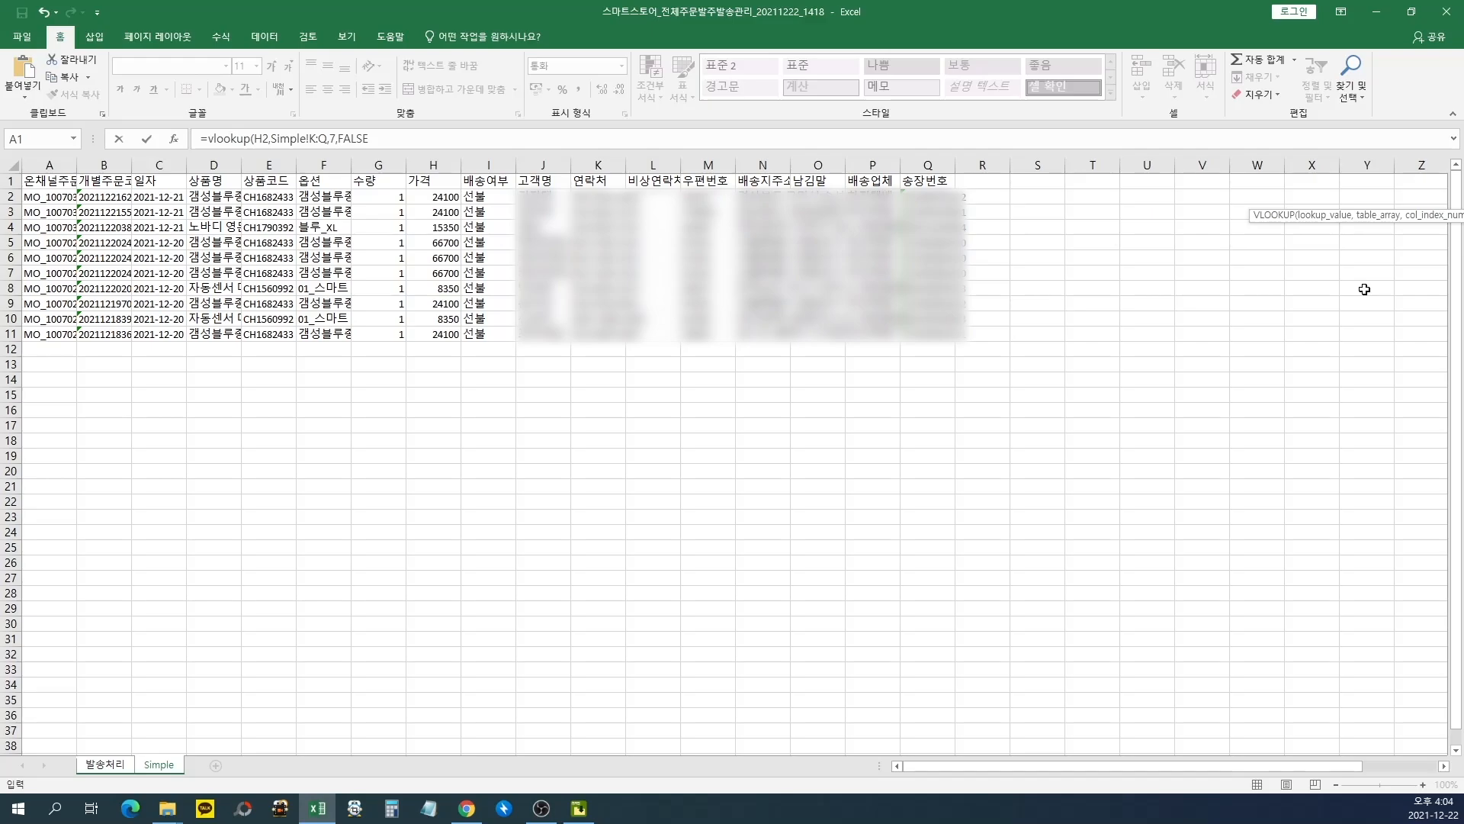
pyautogui.write(')')
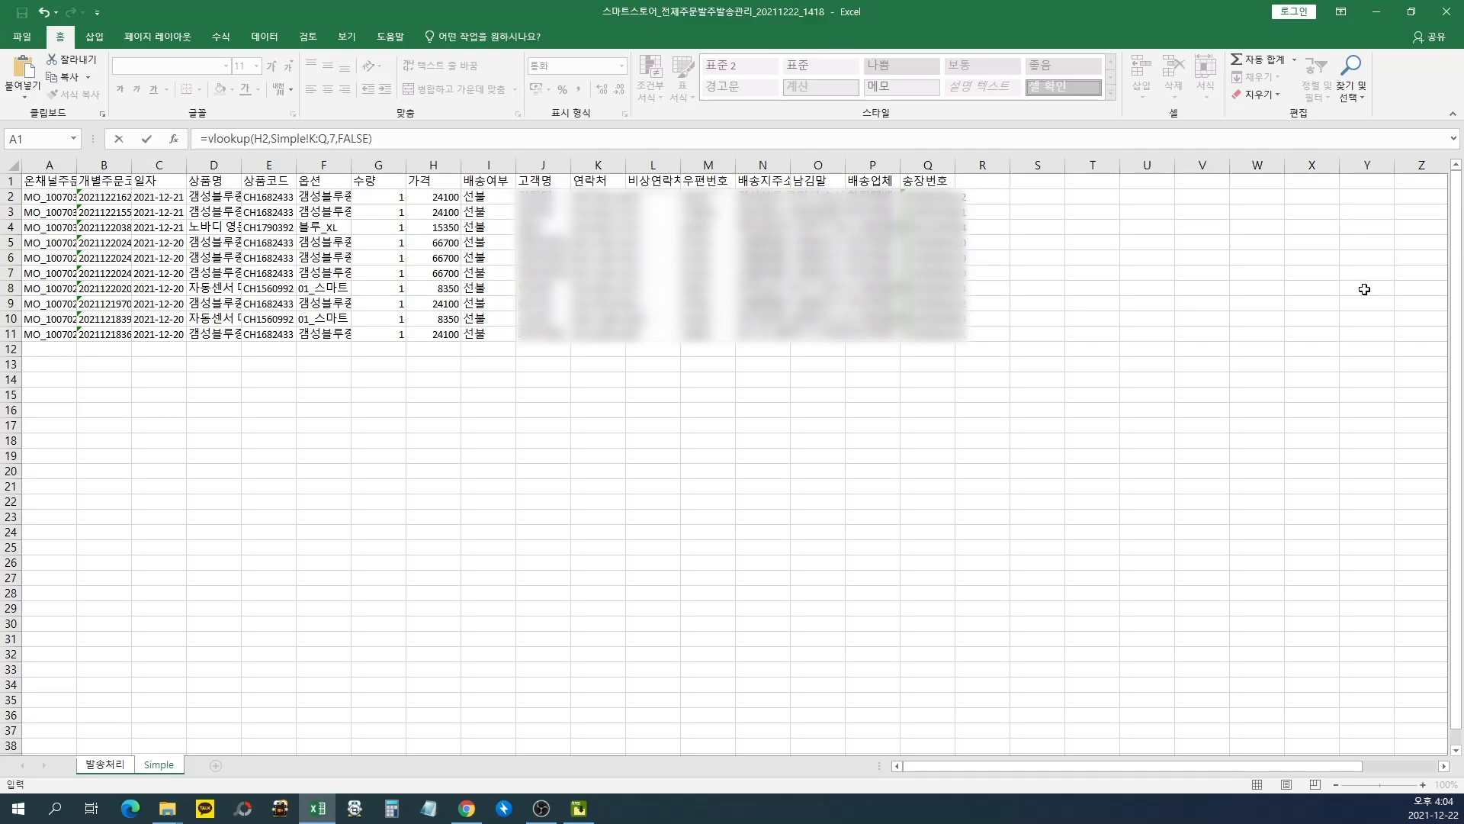
pyautogui.press('Return')
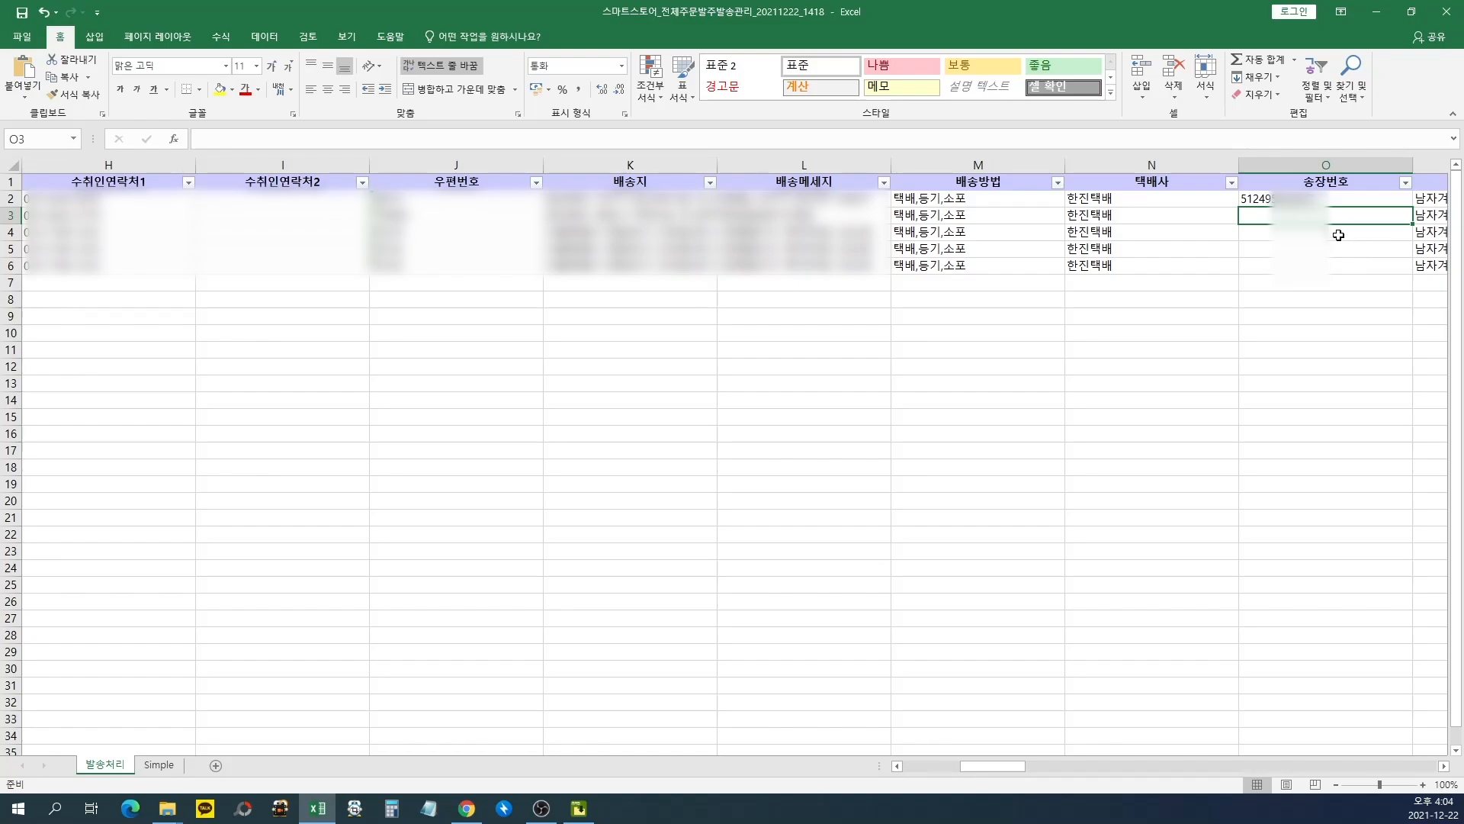
# Fill the VLOOKUP formula in O2 down the 송장번호 column to O6 and save the workbook.
pyautogui.moveTo(1288, 186); pyautogui.dragTo(1366, 190)
pyautogui.click(1337, 198)
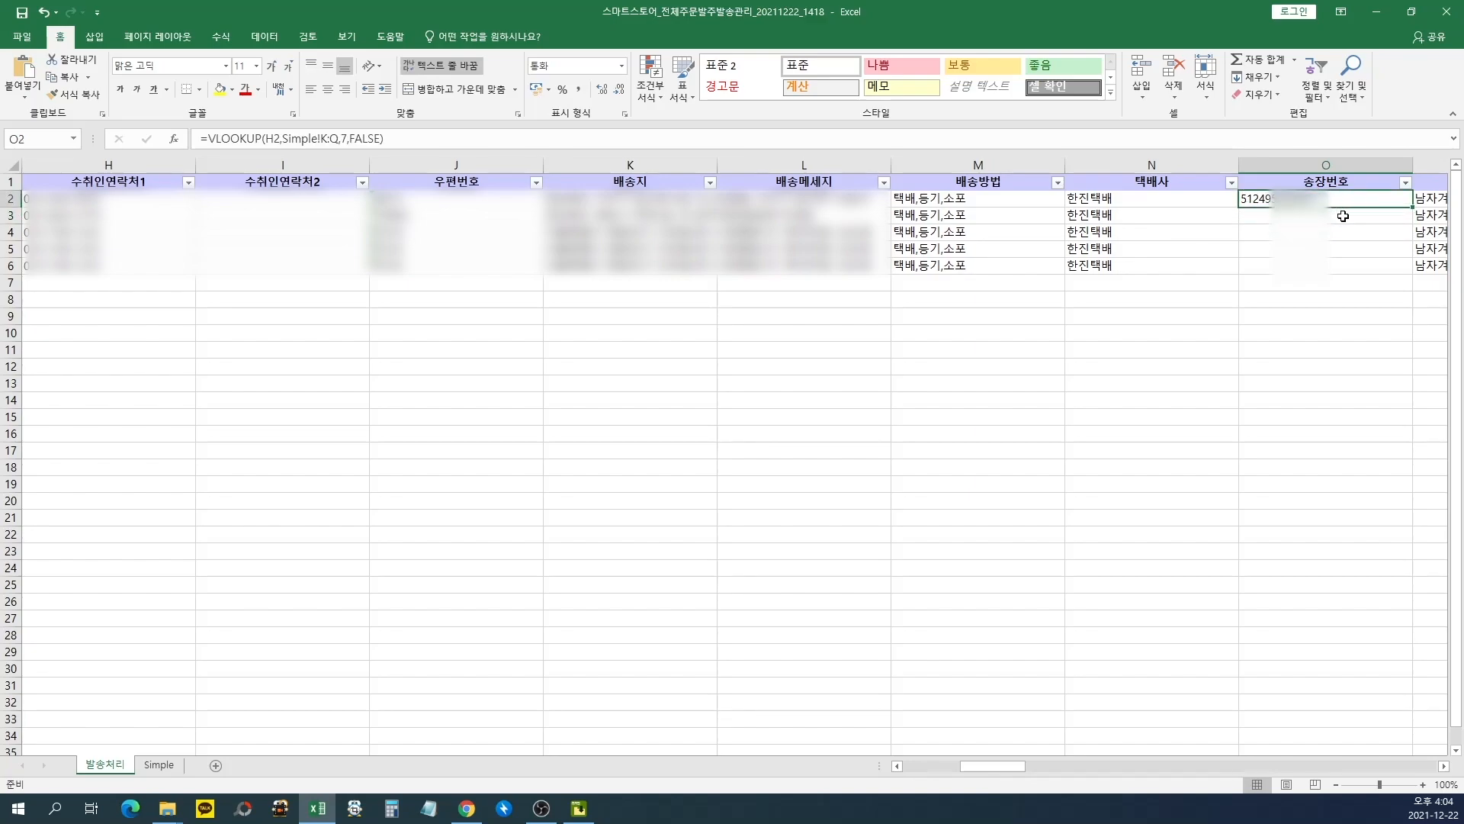
pyautogui.doubleClick(1413, 207)
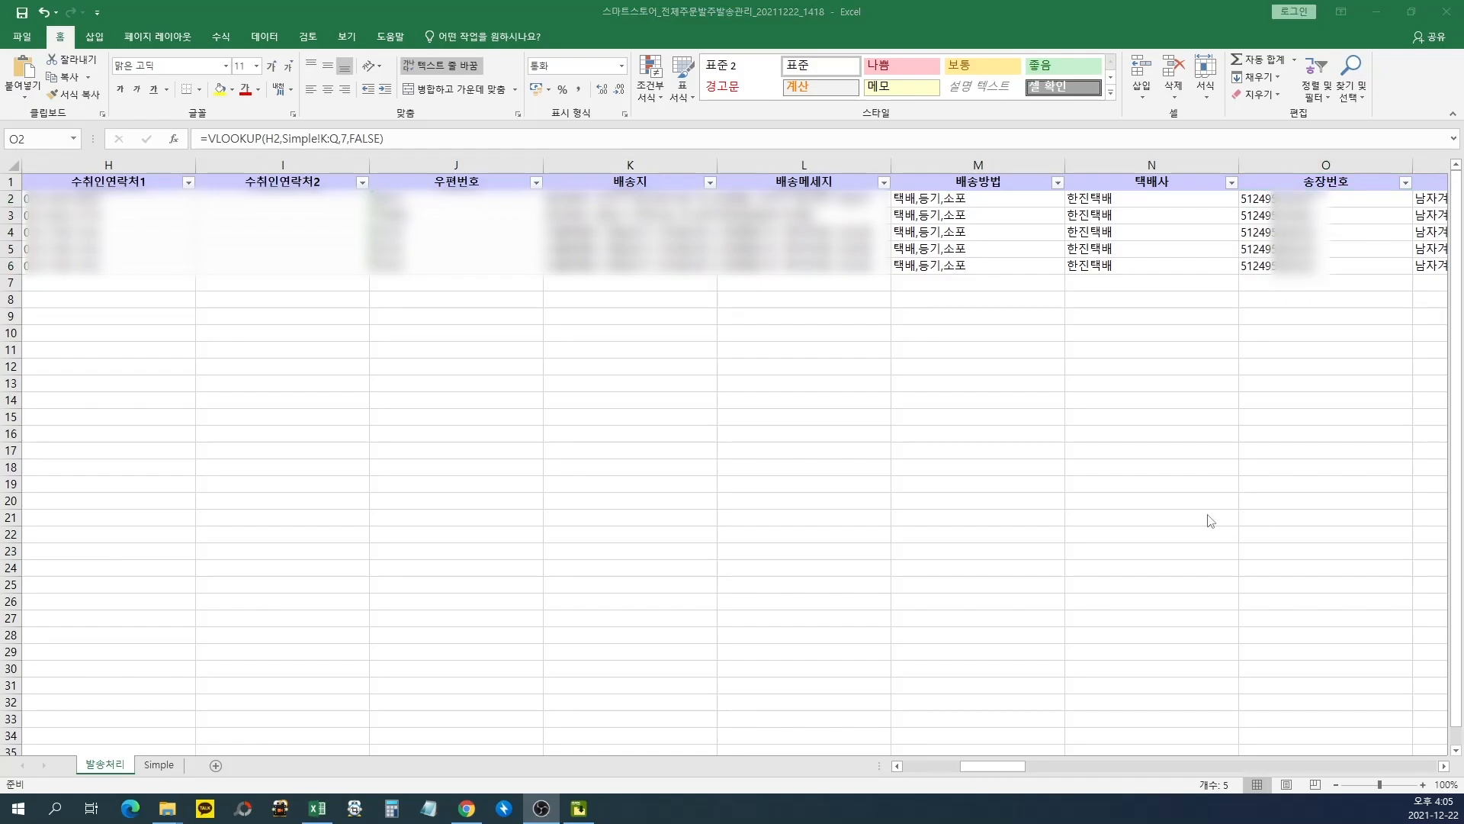
pyautogui.click(697, 424)
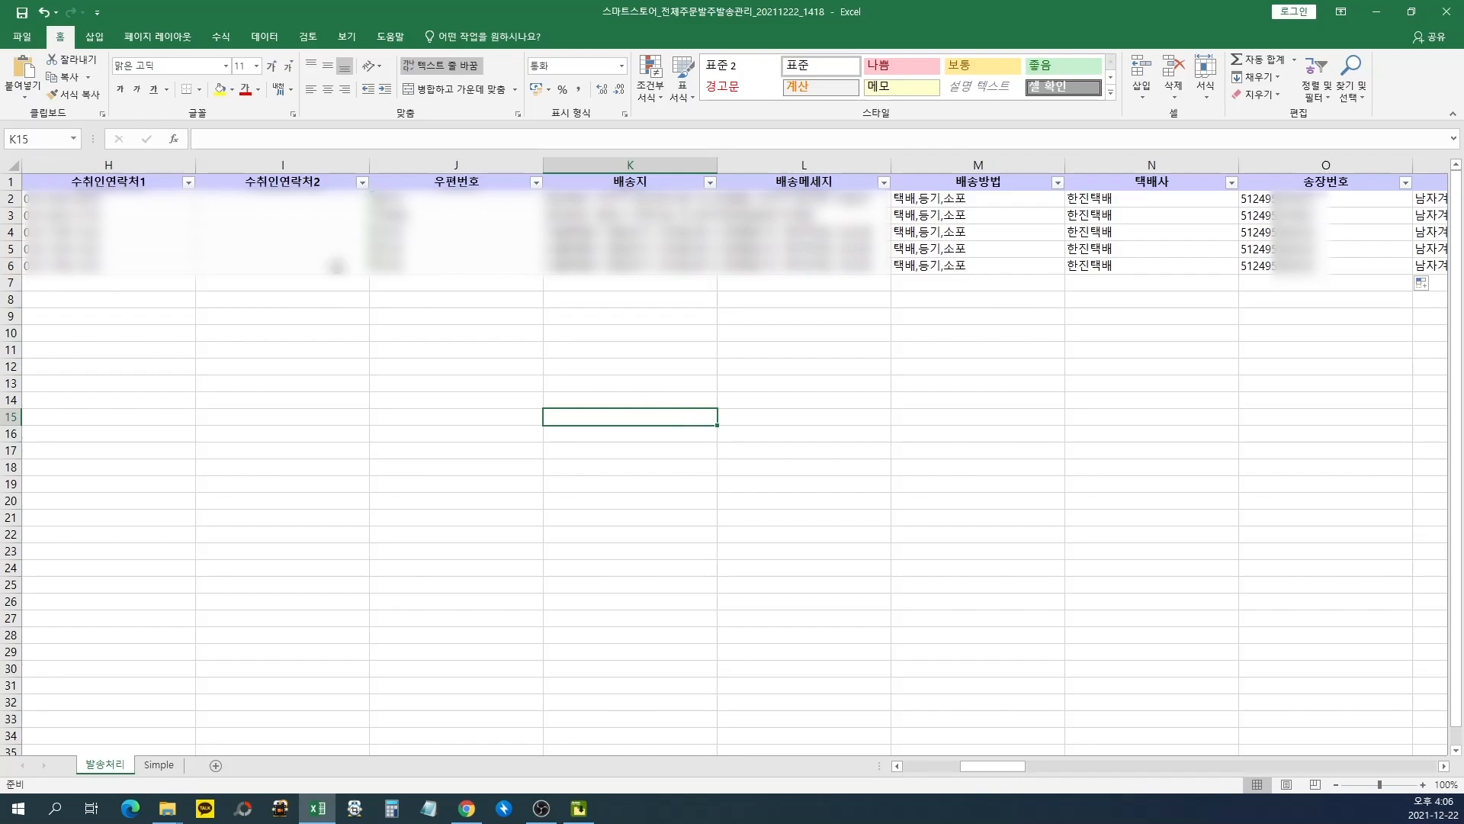
pyautogui.click(21, 13)
# Switch to the SmartStore order page in Chrome and open the 엑셀 일괄 발송처리 window.
pyautogui.click(466, 809)
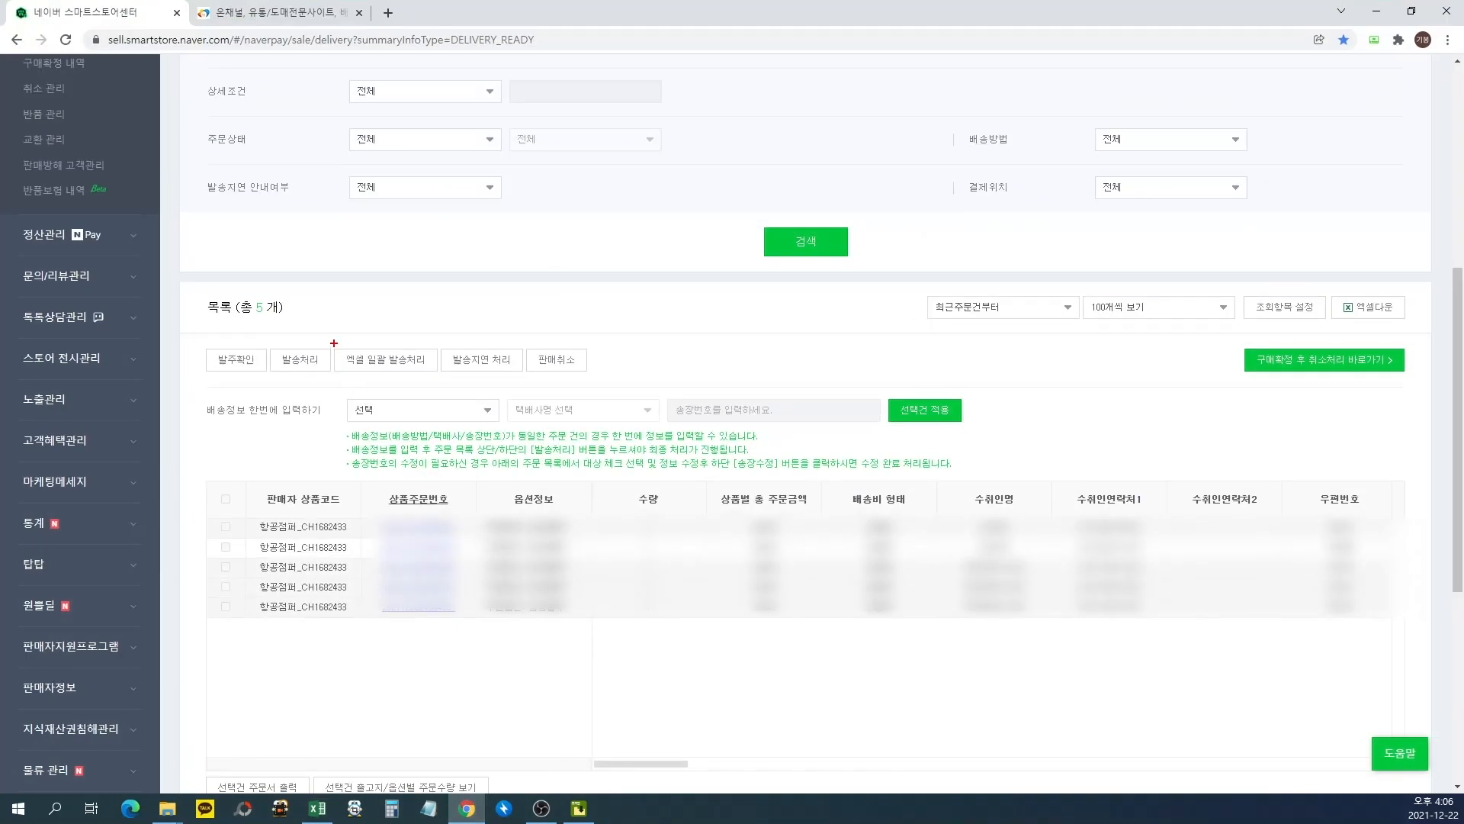
pyautogui.moveTo(334, 344); pyautogui.dragTo(440, 376)
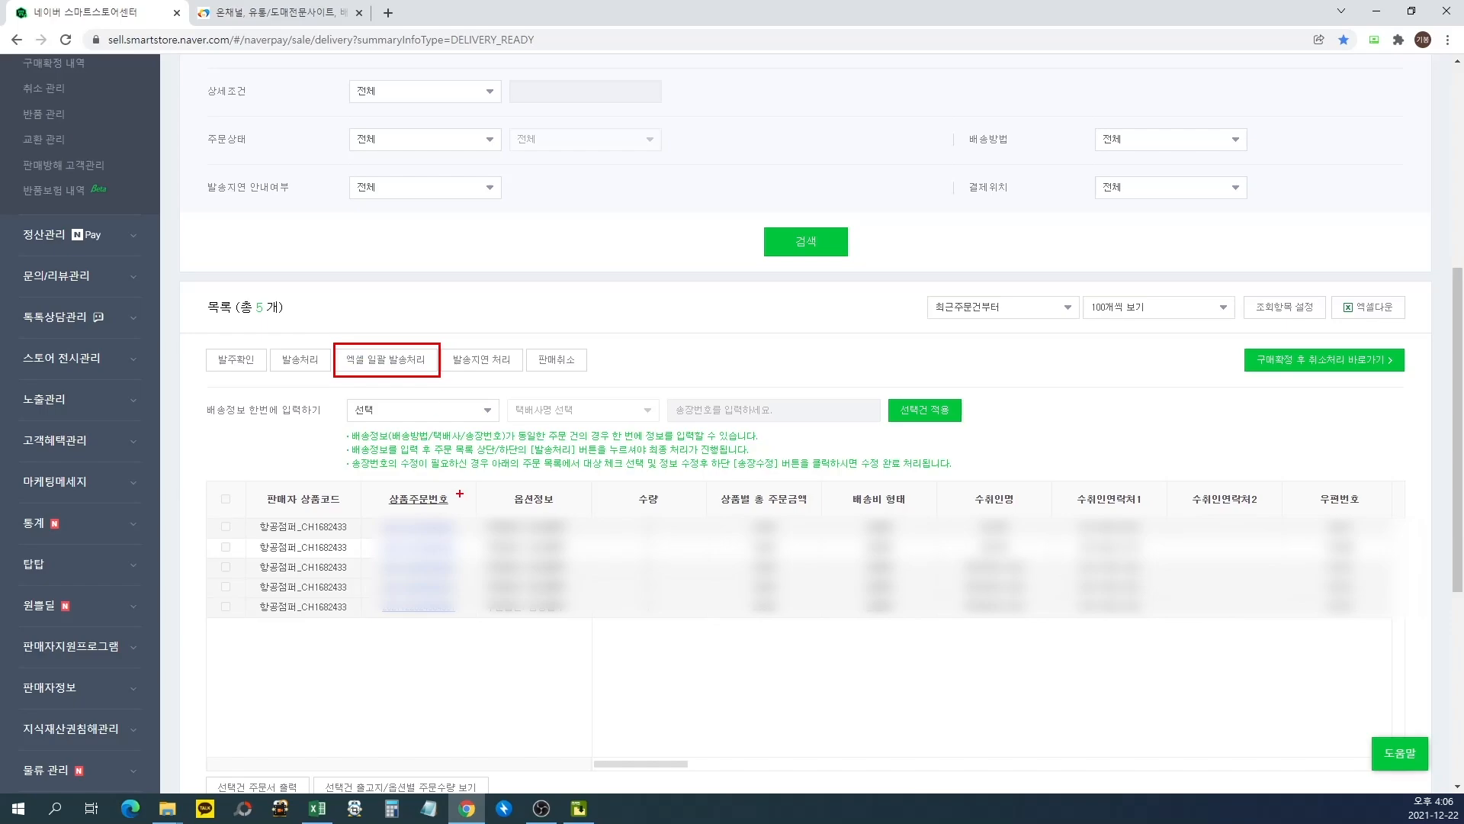
pyautogui.press('Escape')
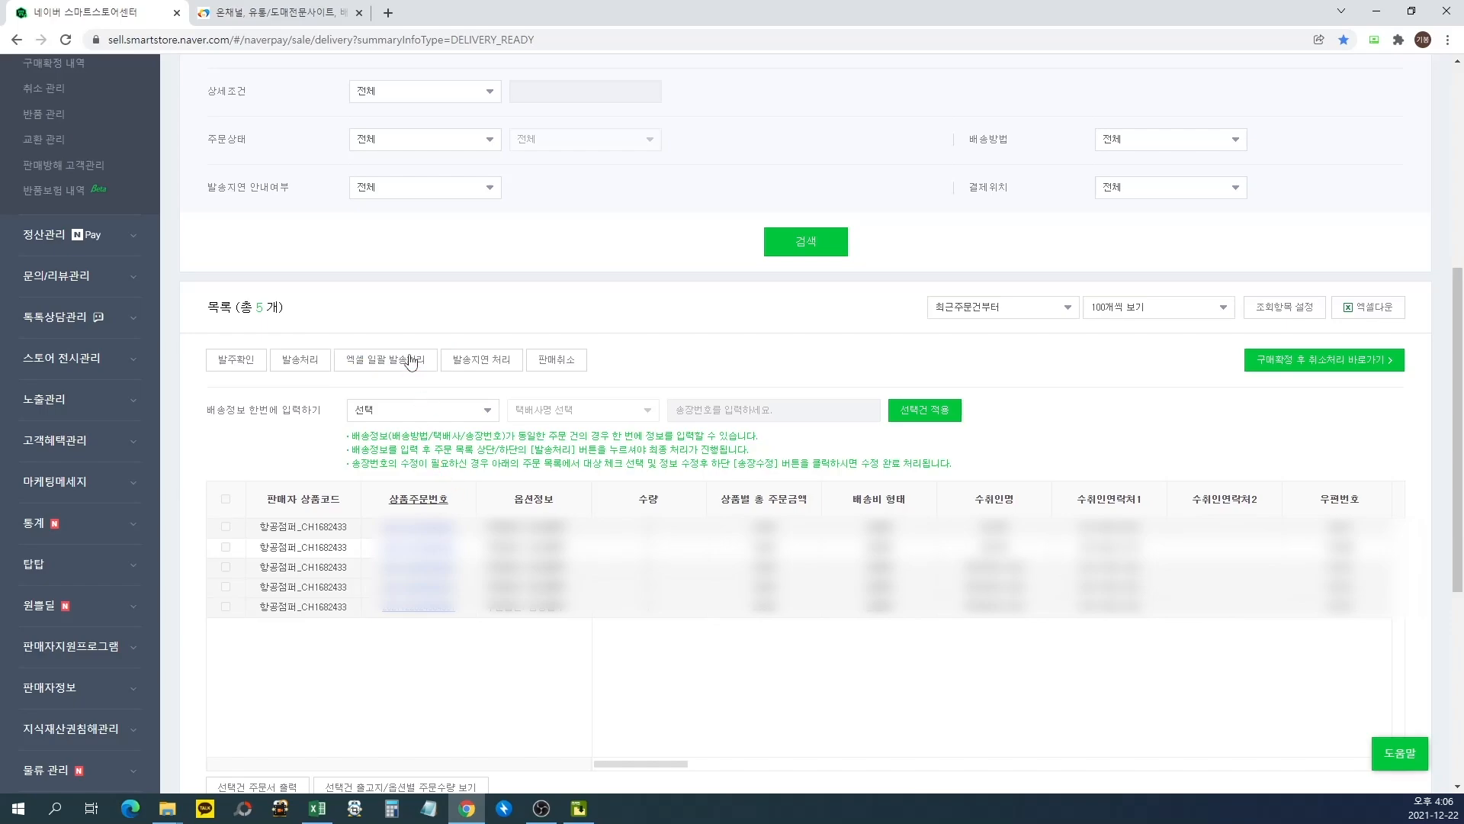
pyautogui.click(385, 359)
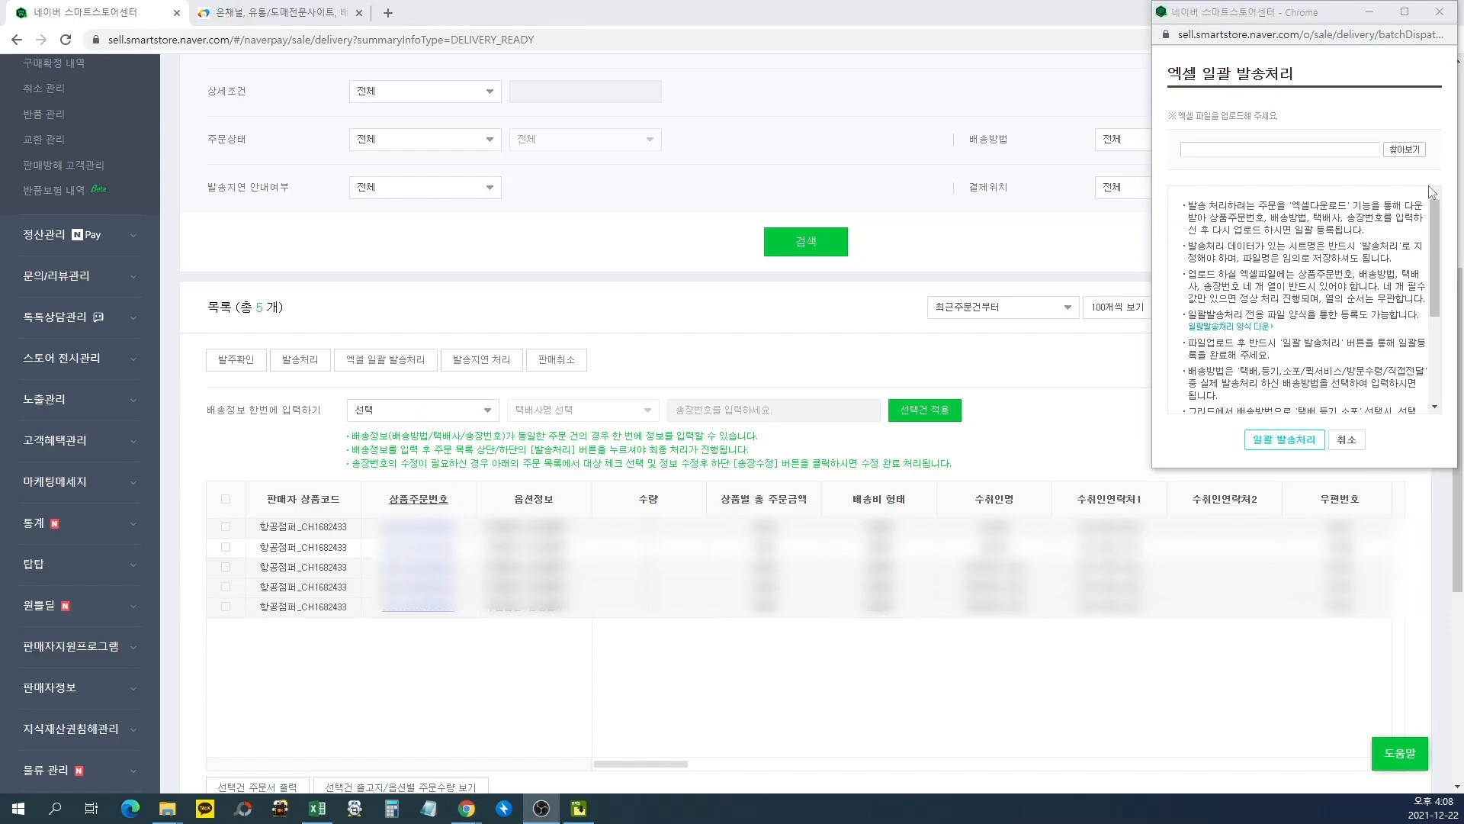
# Choose the file 스마트스토어_전체주문발주발송관리_20211222_1418 from the 다운로드 folder as the bulk shipping upload.
pyautogui.moveTo(1430, 165); pyautogui.dragTo(1378, 135)
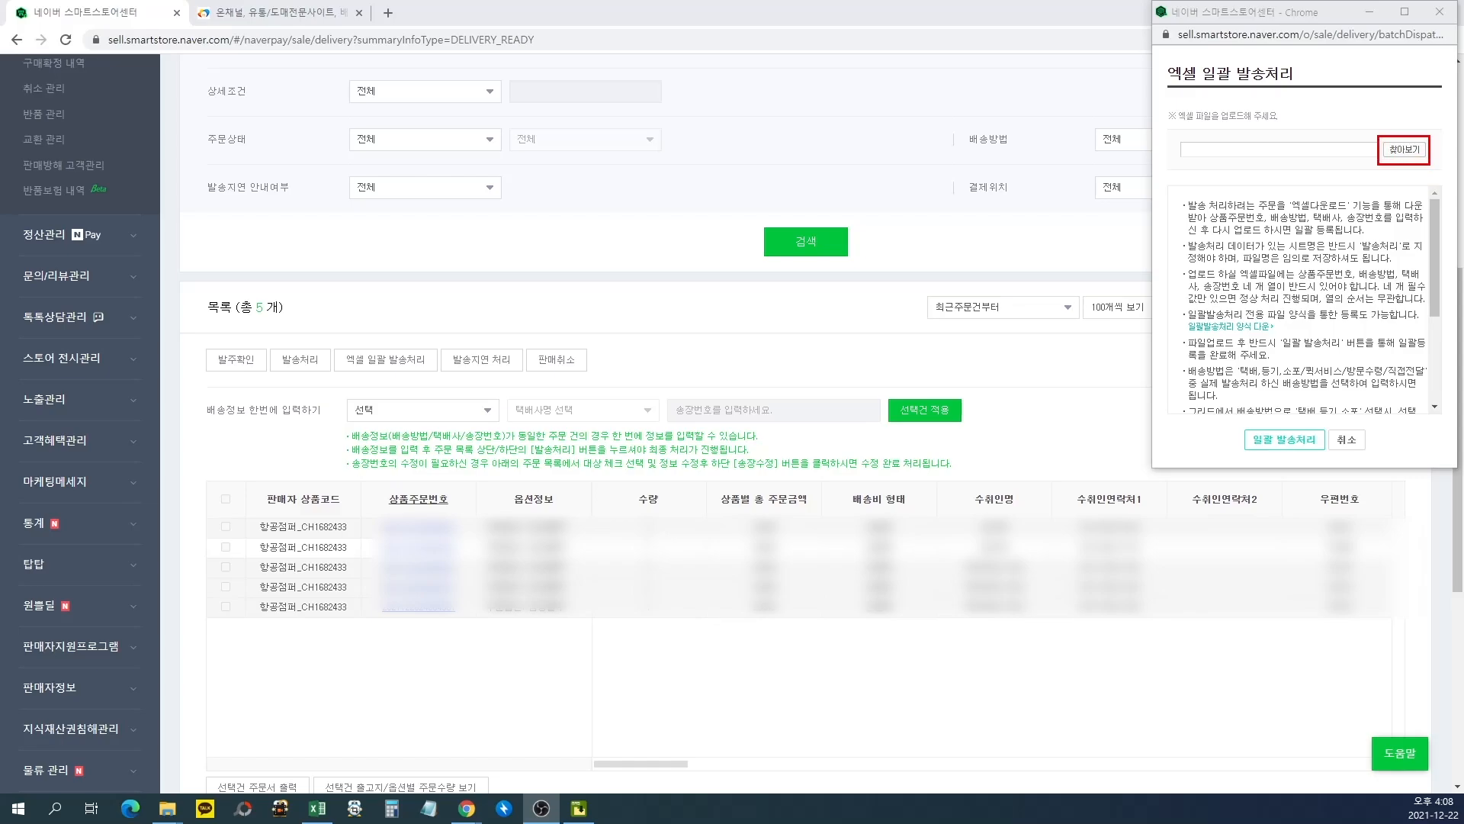
pyautogui.click(1417, 151)
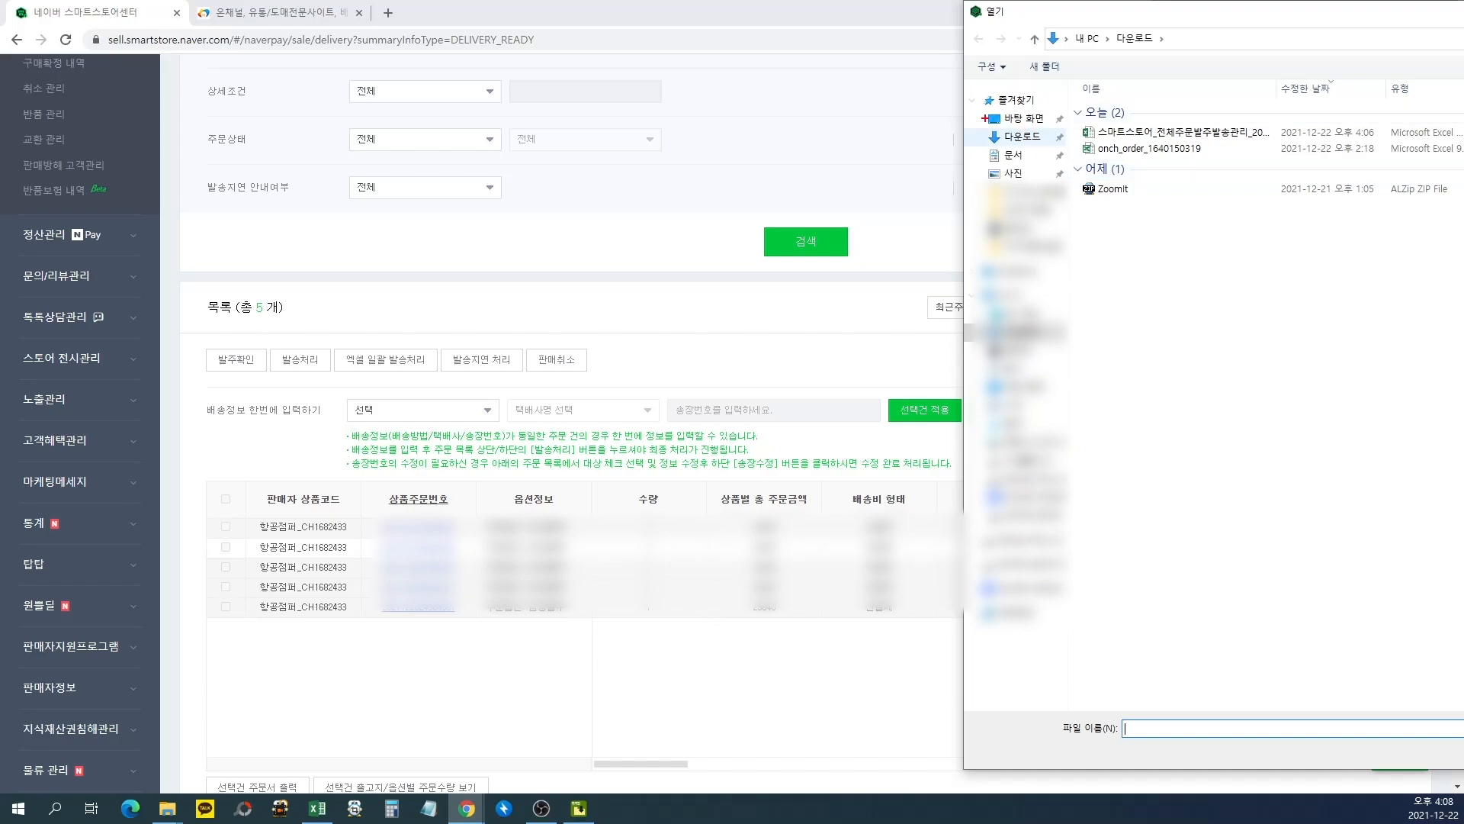
pyautogui.moveTo(985, 122); pyautogui.dragTo(1058, 149)
pyautogui.press('Escape')
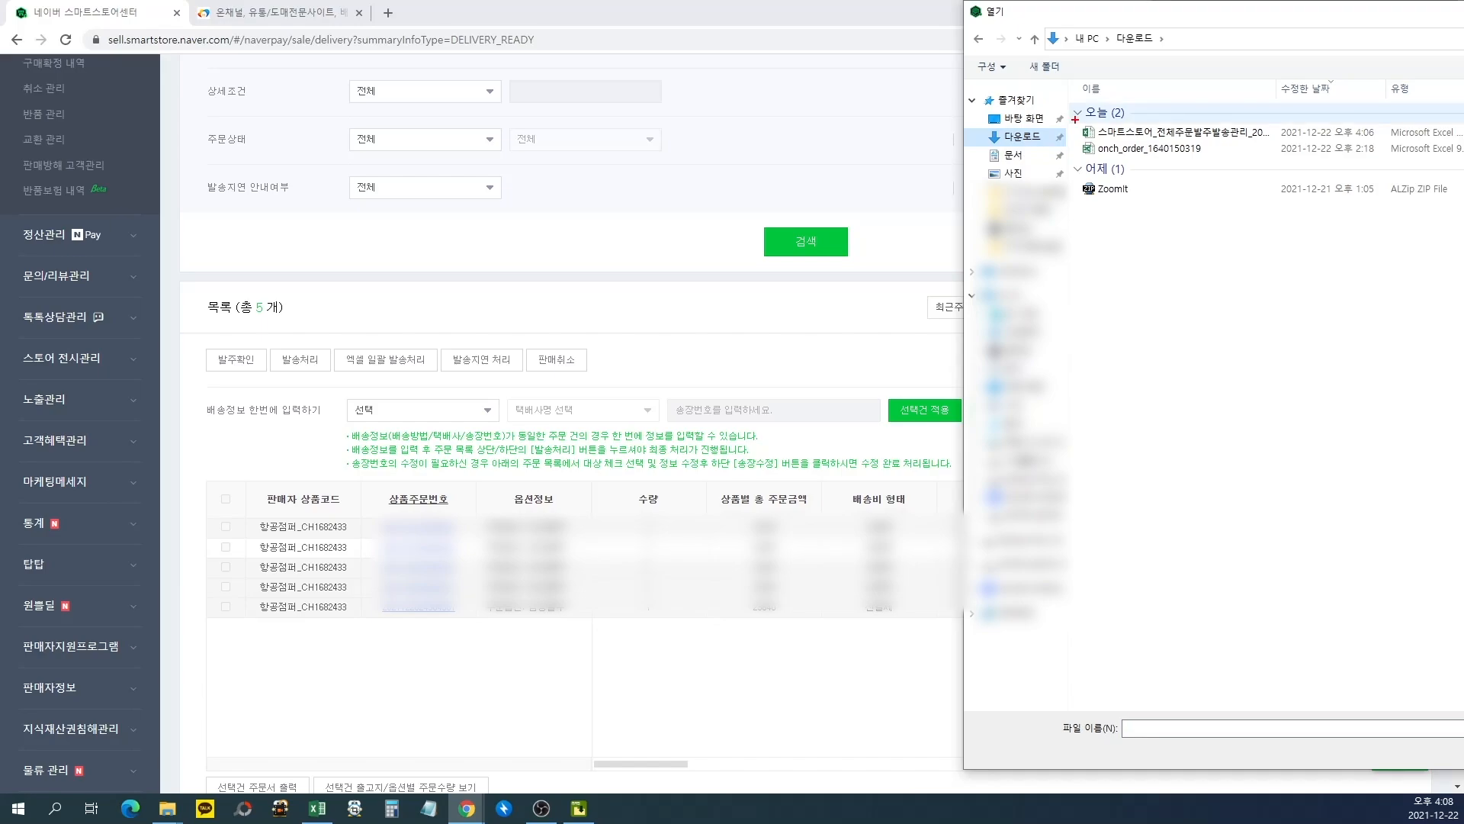
pyautogui.moveTo(1075, 119); pyautogui.dragTo(1249, 145)
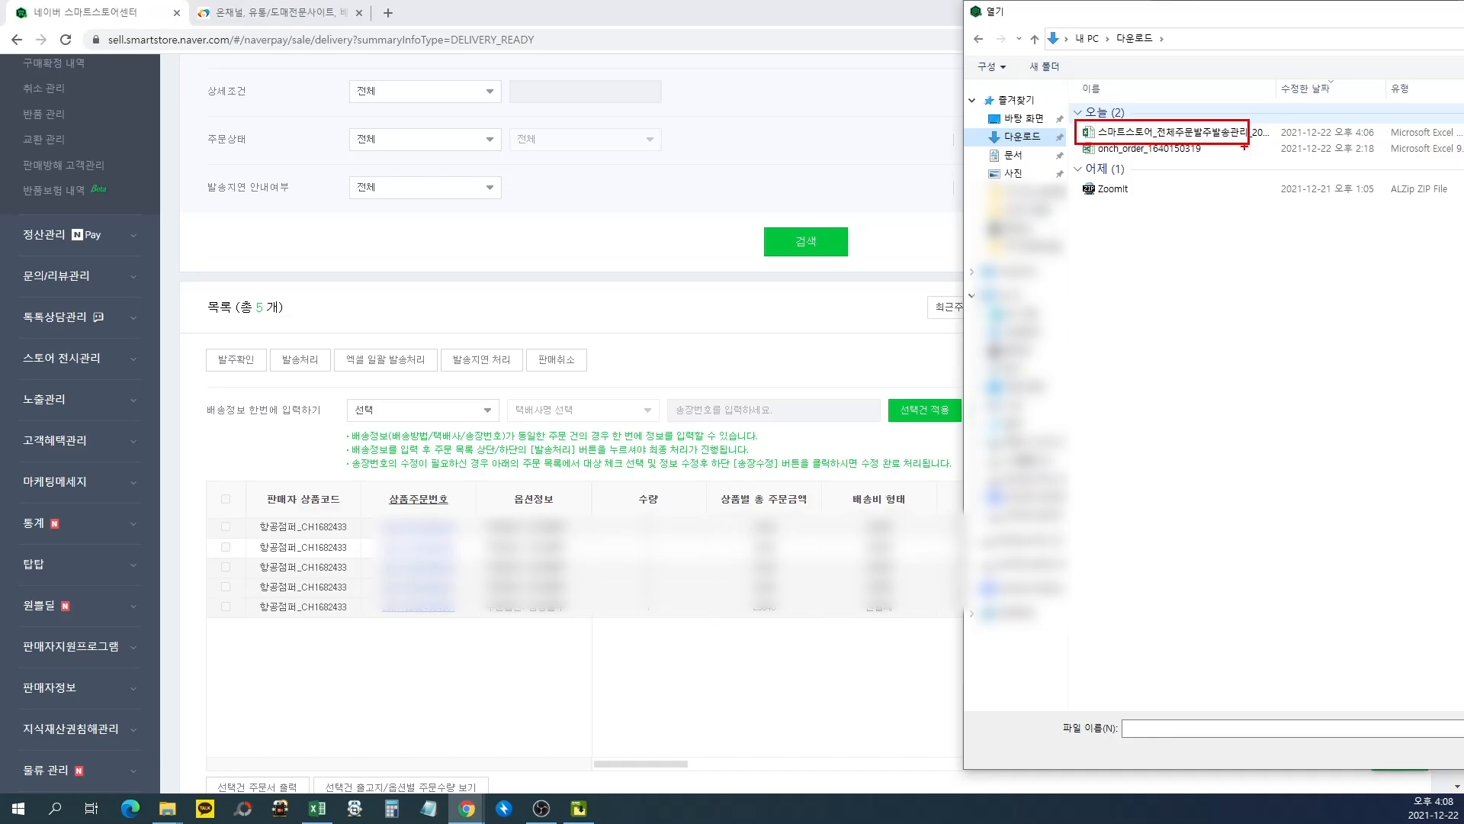
pyautogui.press('Escape')
pyautogui.doubleClick(1213, 133)
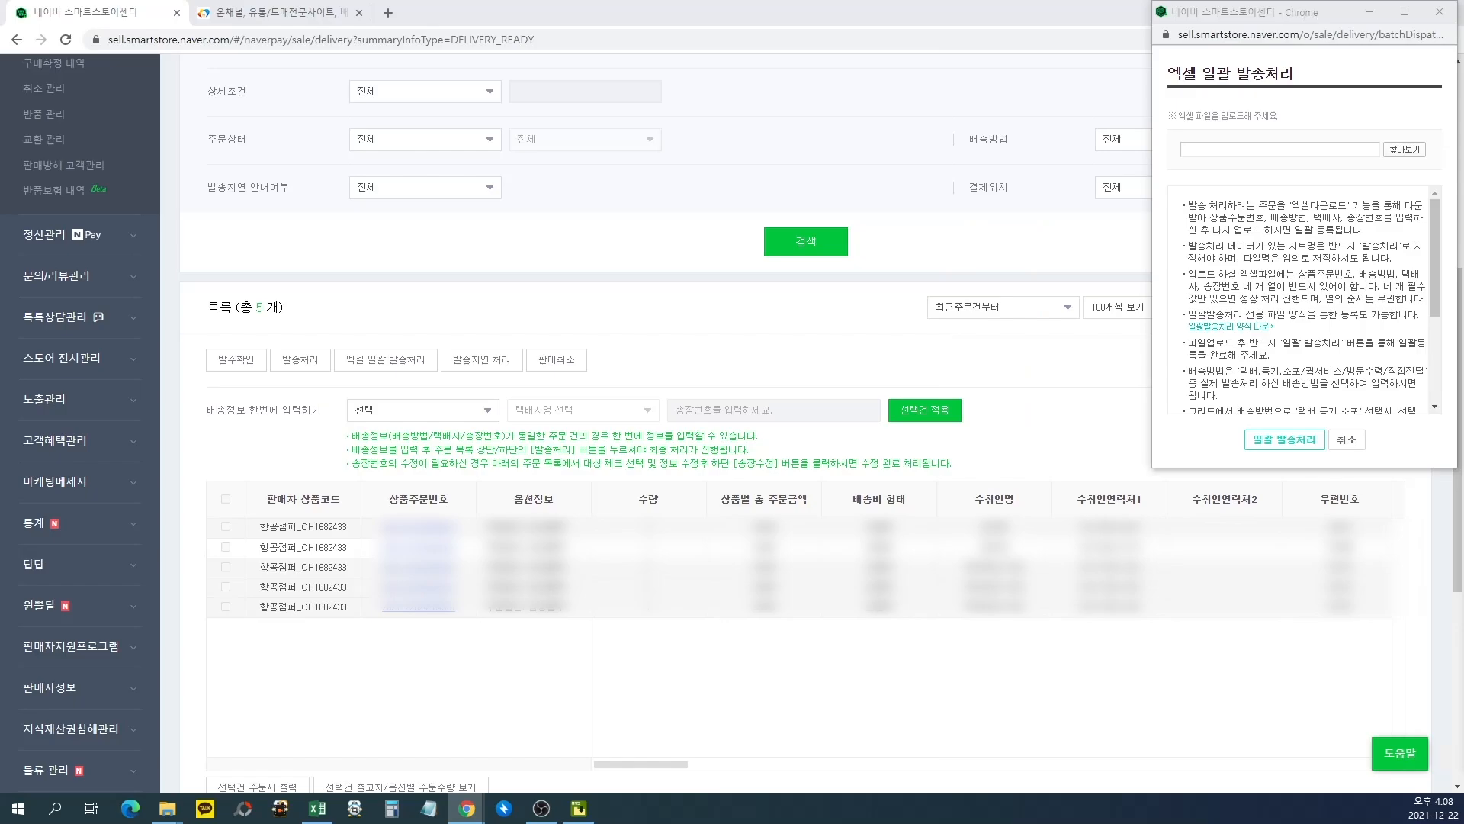
pyautogui.click(1404, 148)
pyautogui.moveTo(930, 99); pyautogui.dragTo(530, 22)
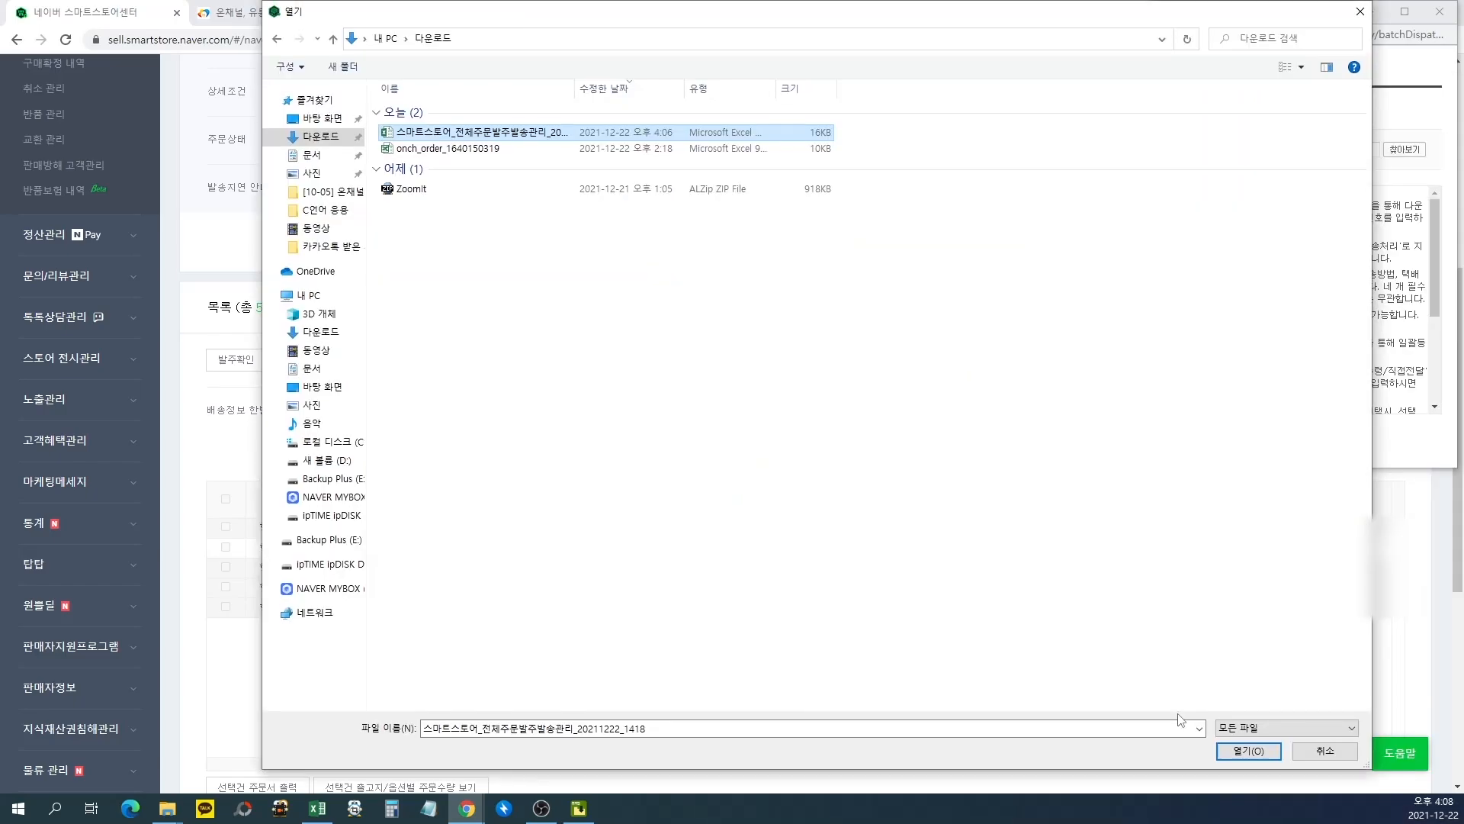
pyautogui.click(1248, 750)
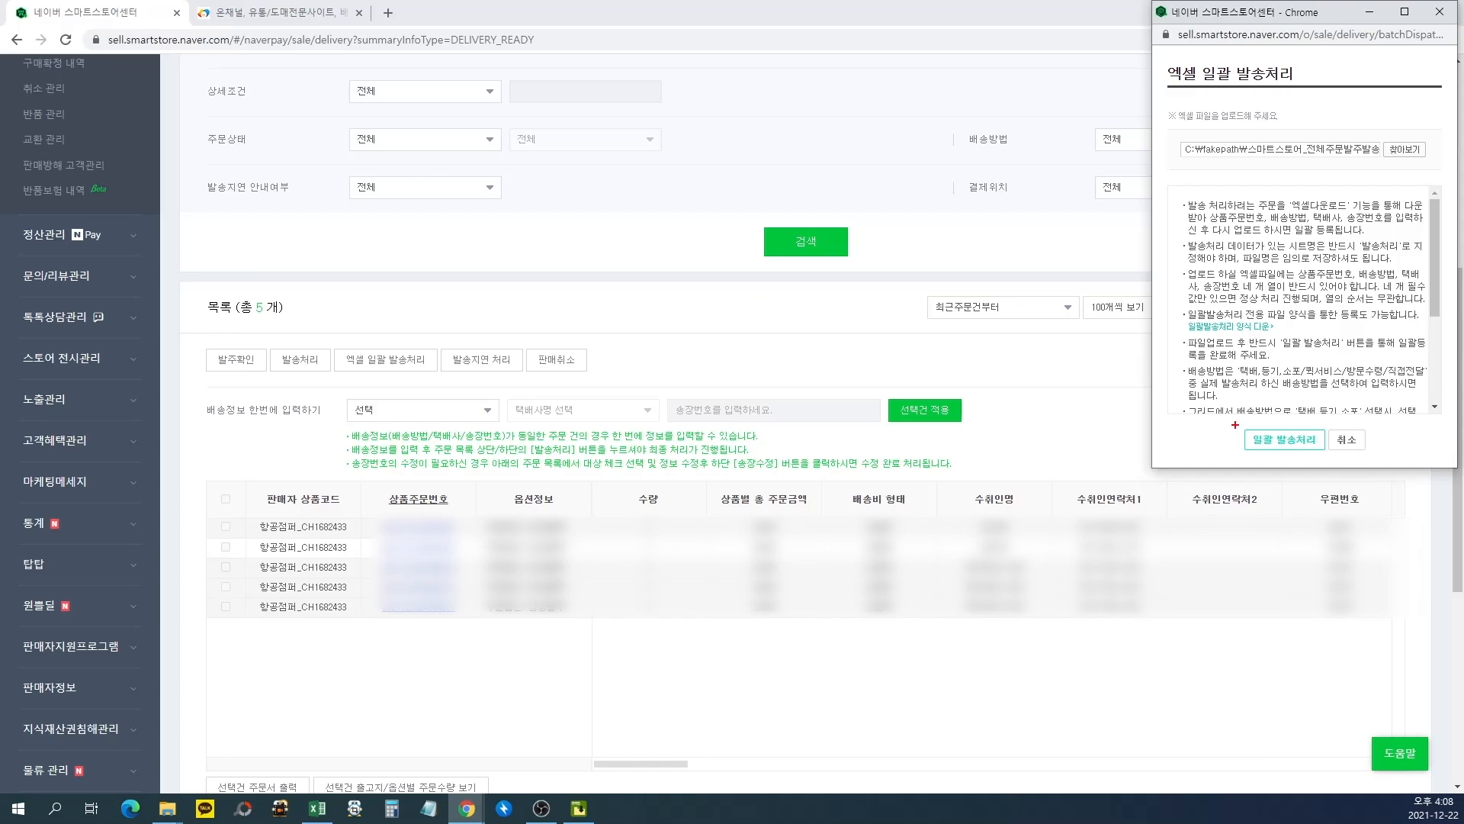
# Run 일괄 발송처리 on the selected Excel file and close the bulk shipping window.
pyautogui.moveTo(1235, 425); pyautogui.dragTo(1330, 458)
pyautogui.press('Escape')
pyautogui.click(1309, 442)
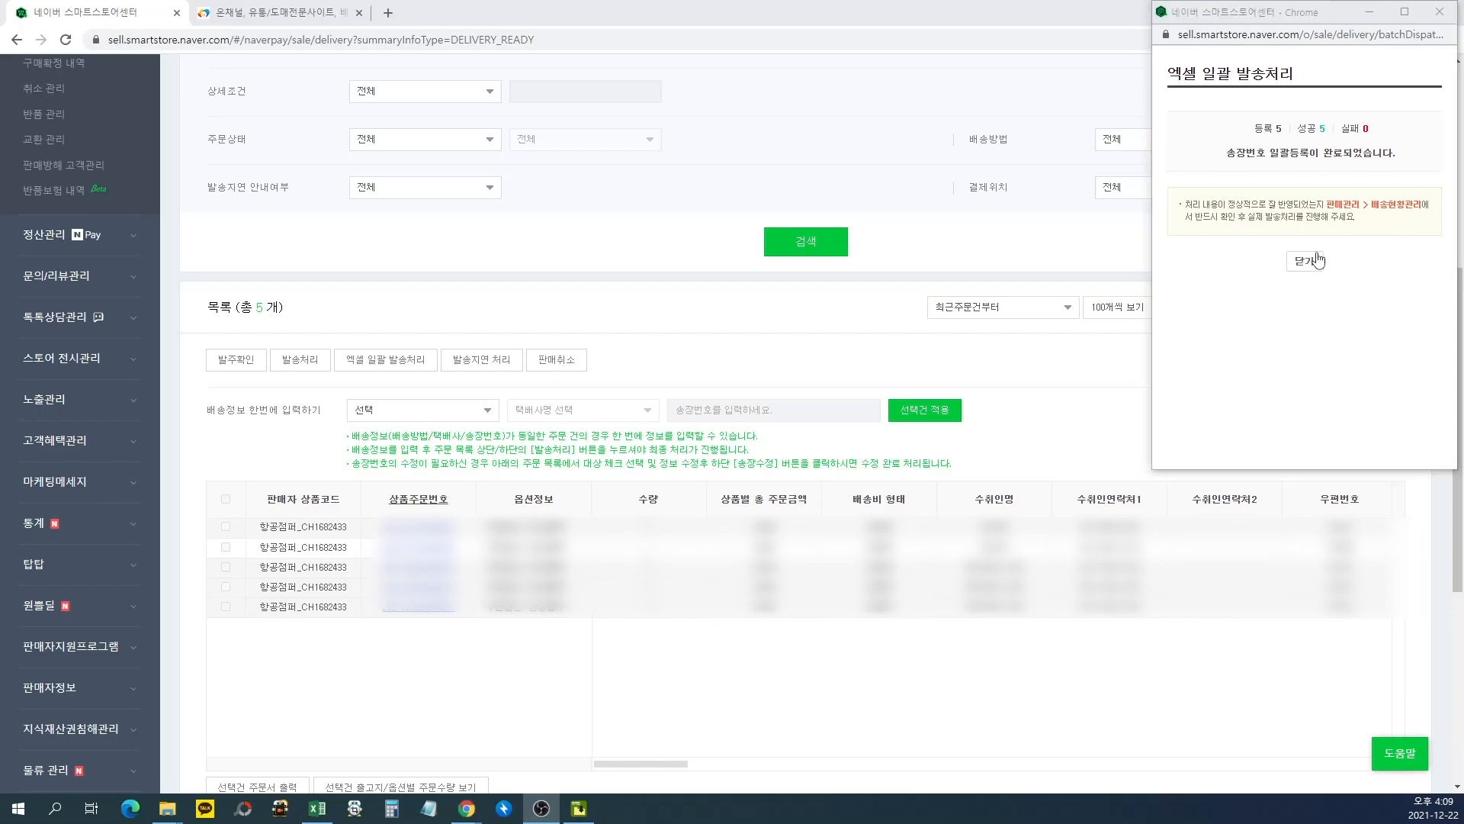
pyautogui.click(1304, 275)
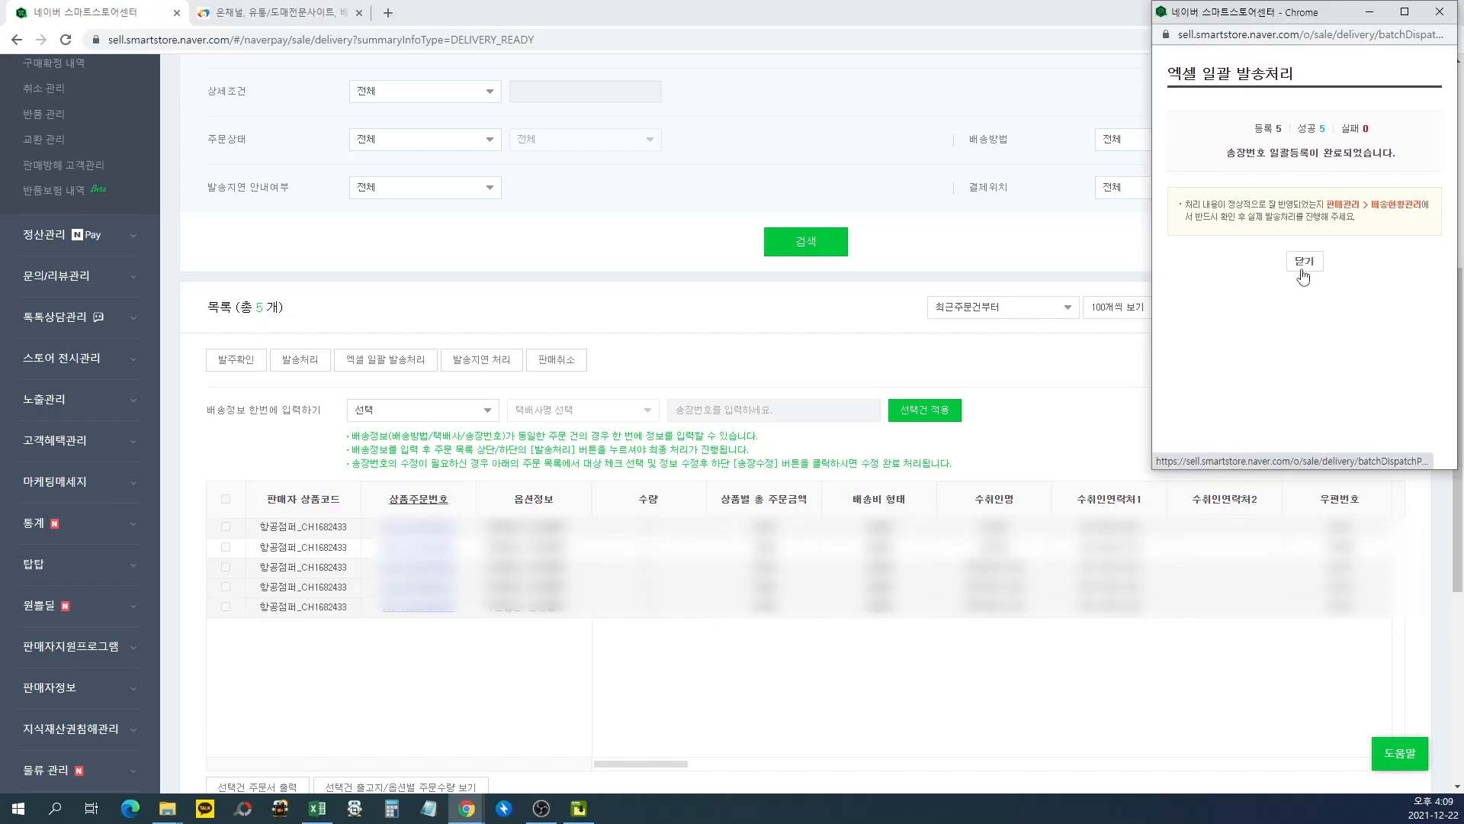
pyautogui.click(1303, 267)
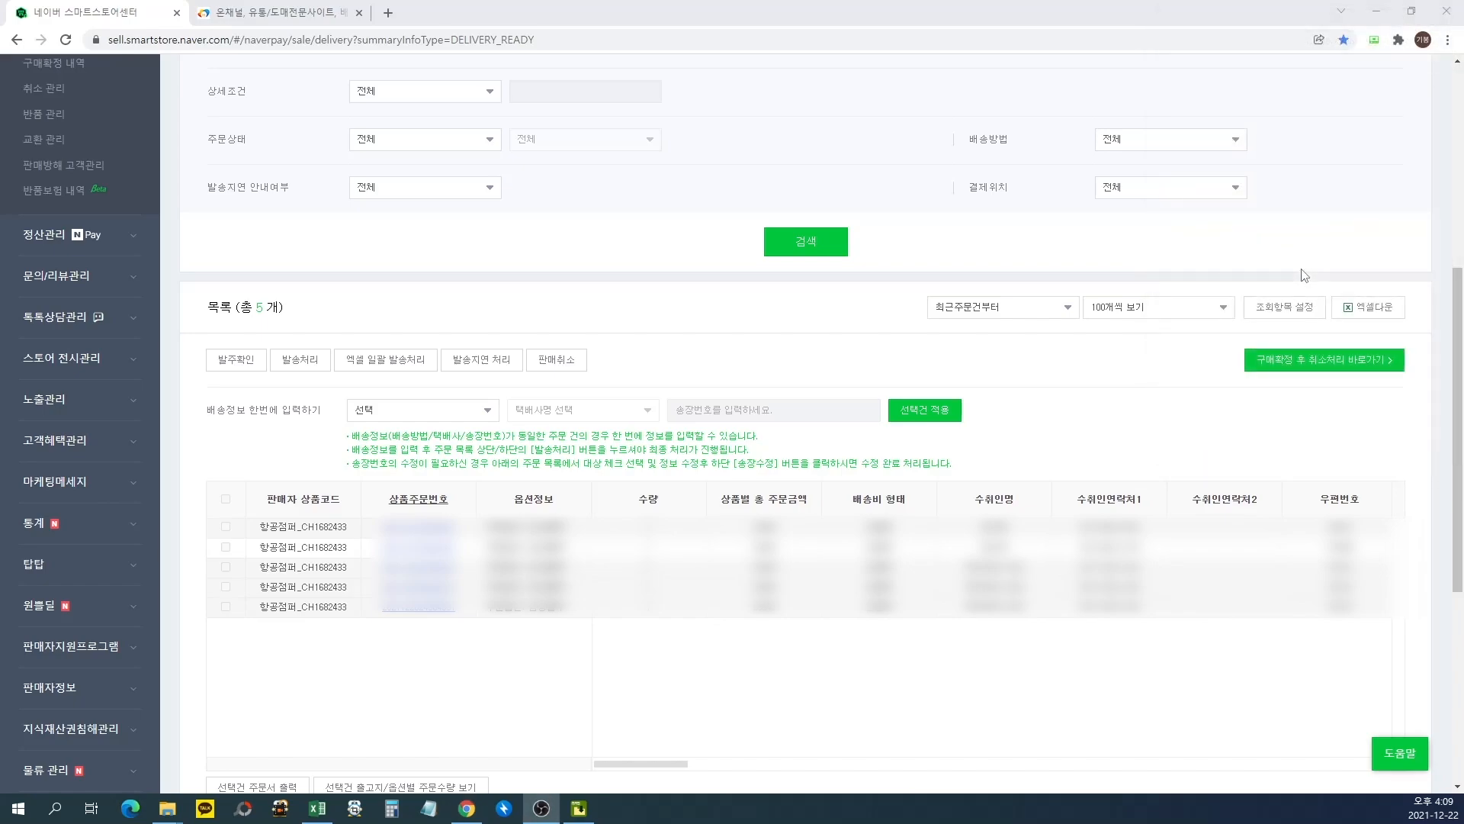